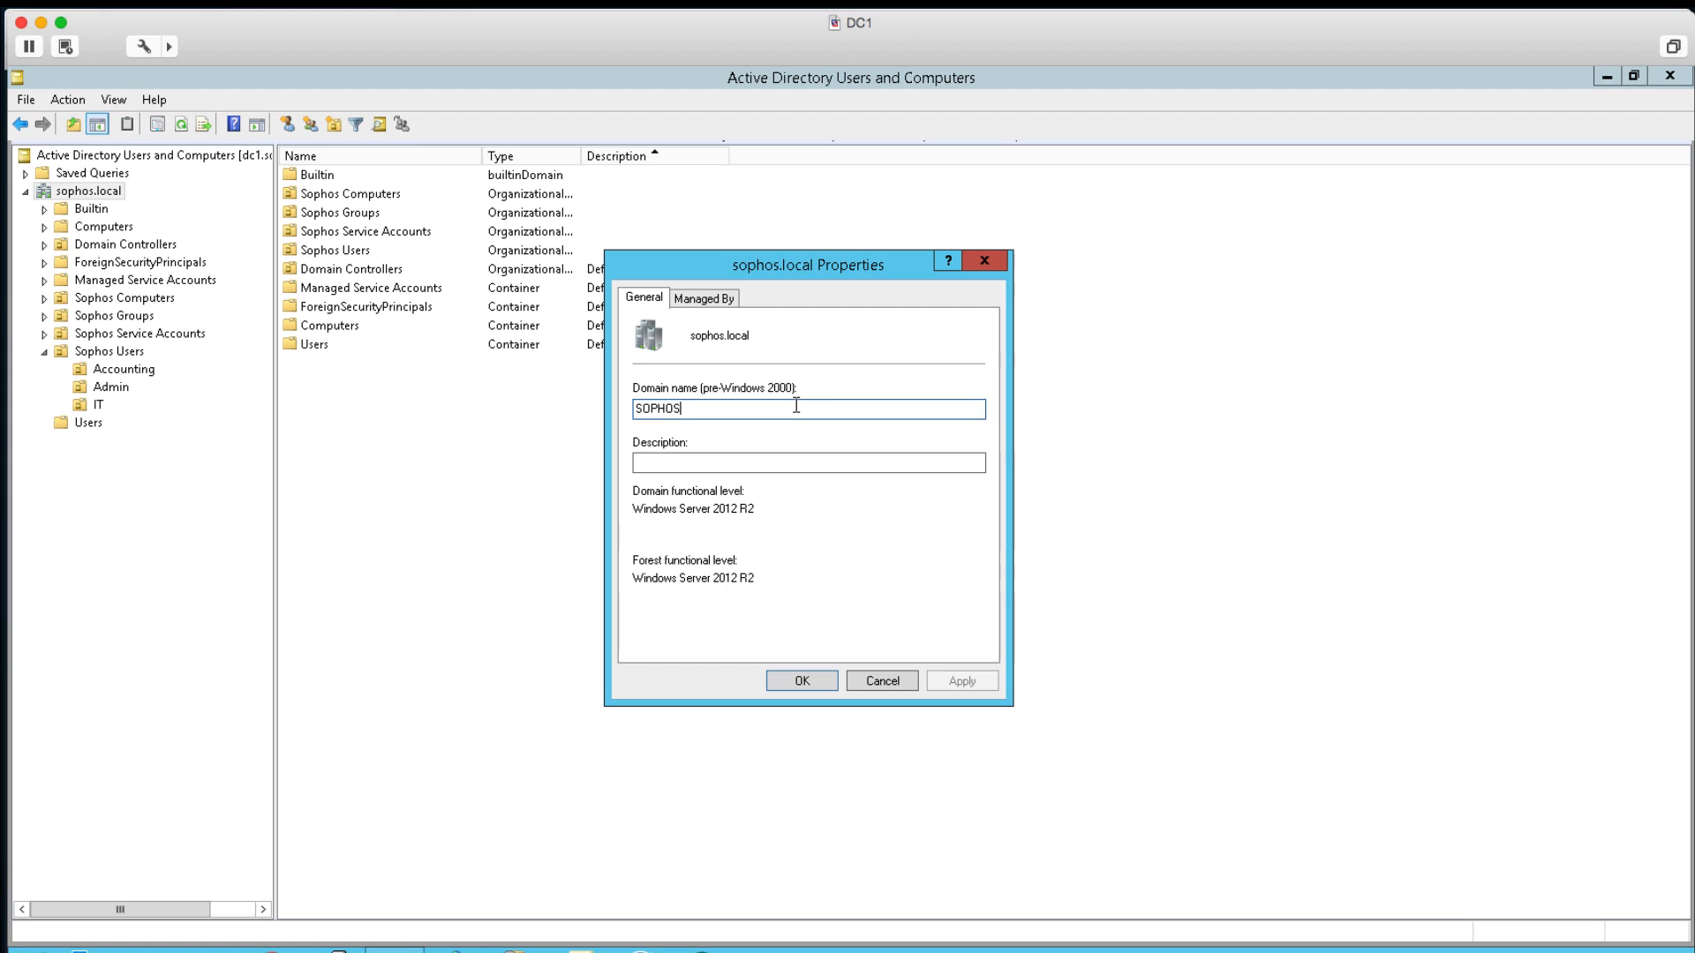
Check the pre-Windows 2000 domain name in the sophos.local domain properties.
double_click(795, 407)
click(731, 338)
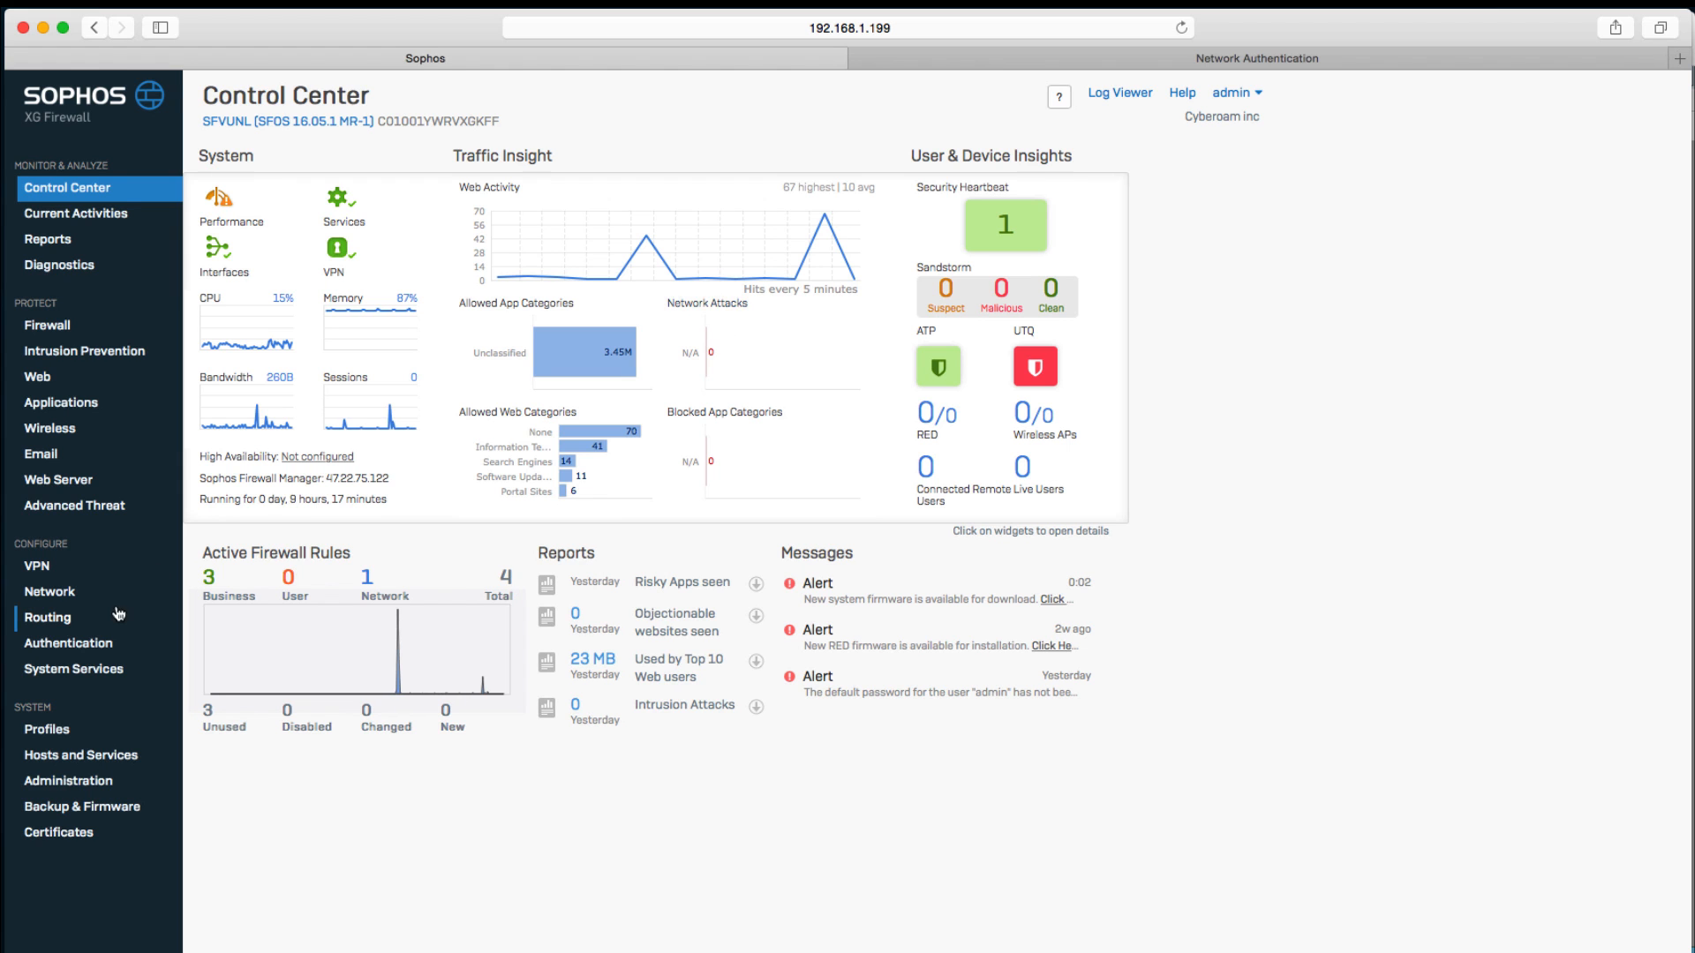
Open the firewall's authentication servers and start adding an external server of type Active Directory.
click(109, 644)
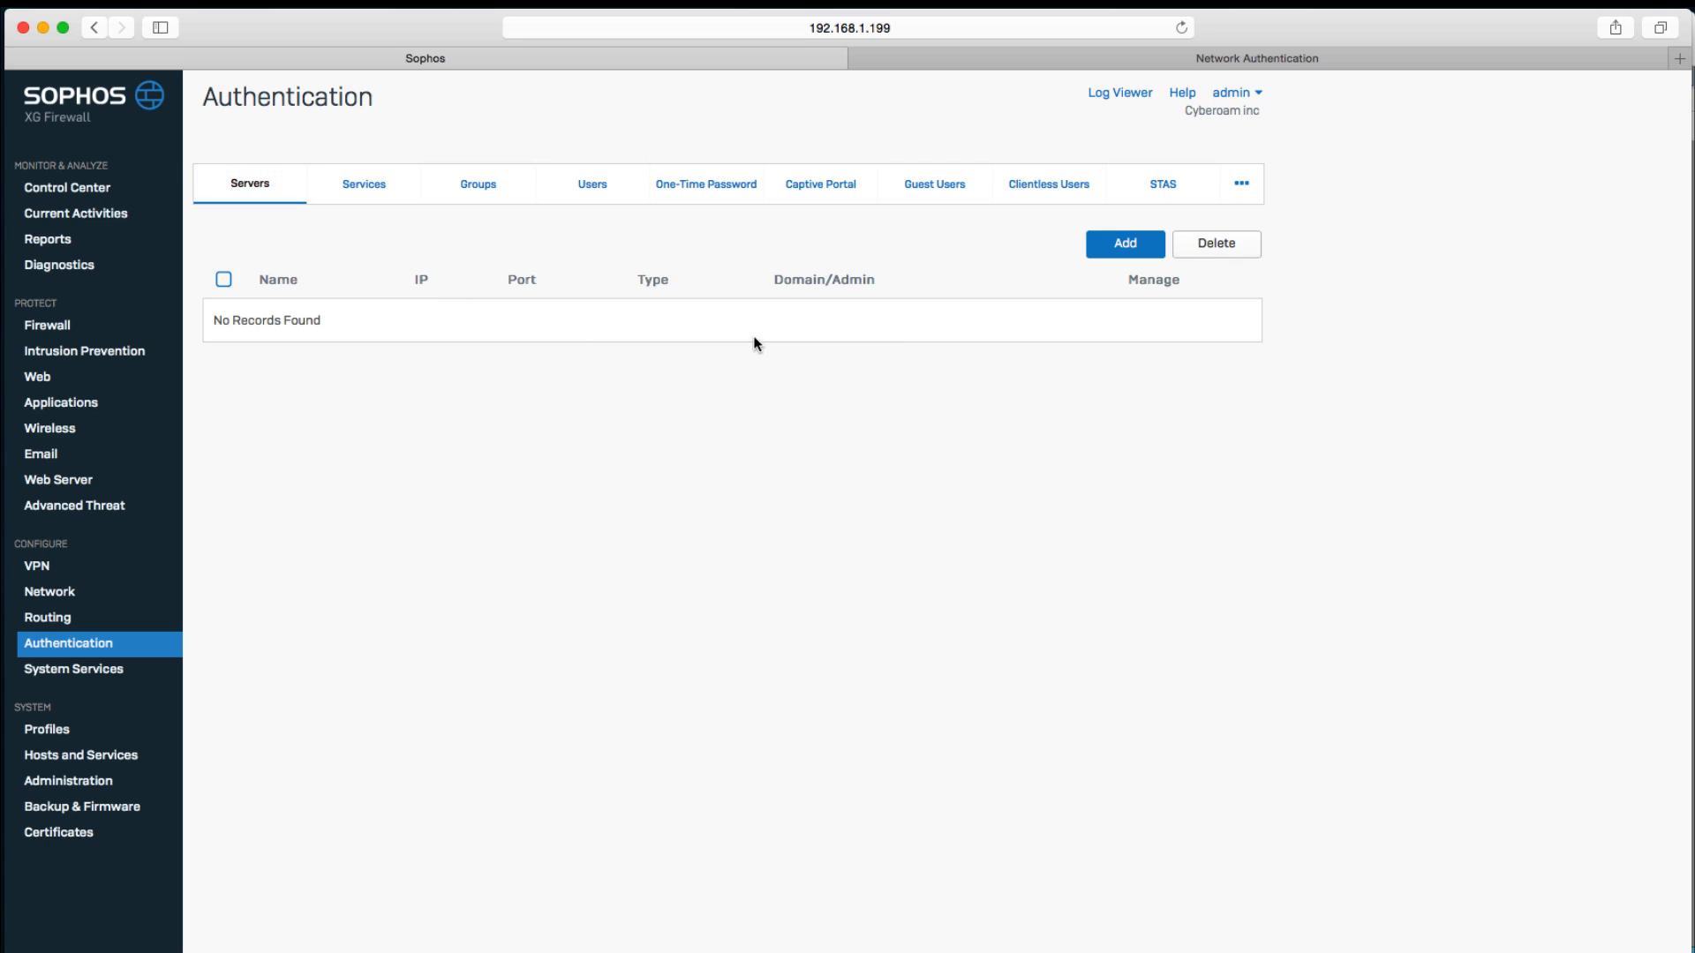
click(1141, 251)
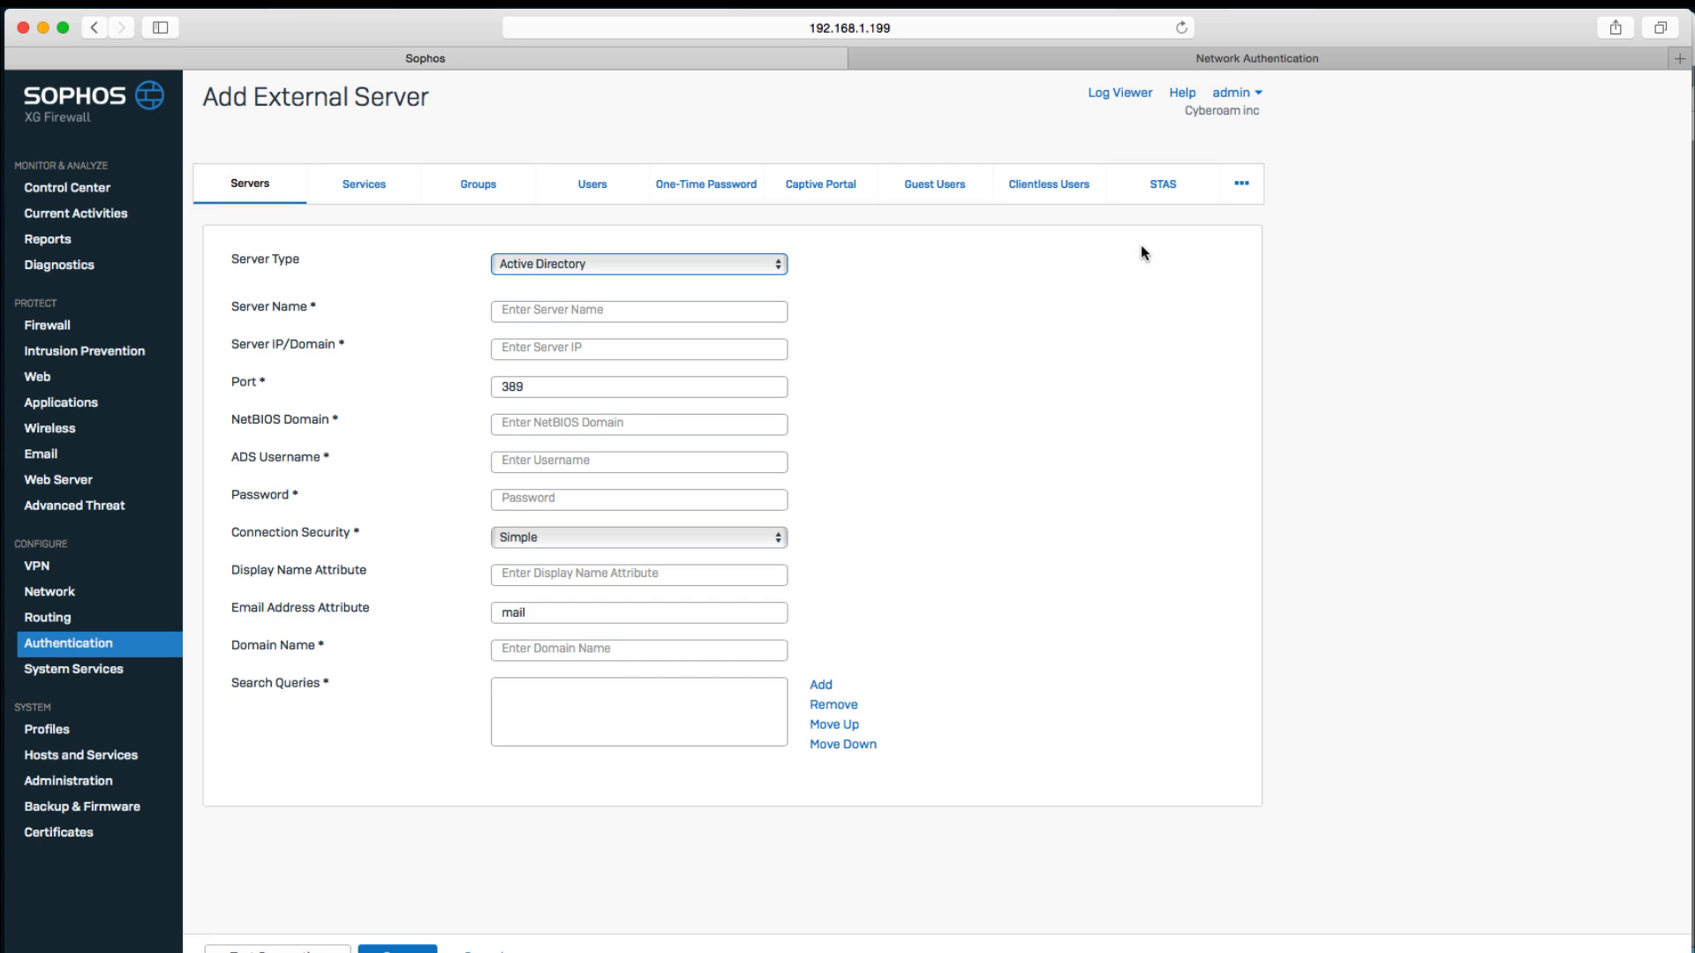
click(675, 266)
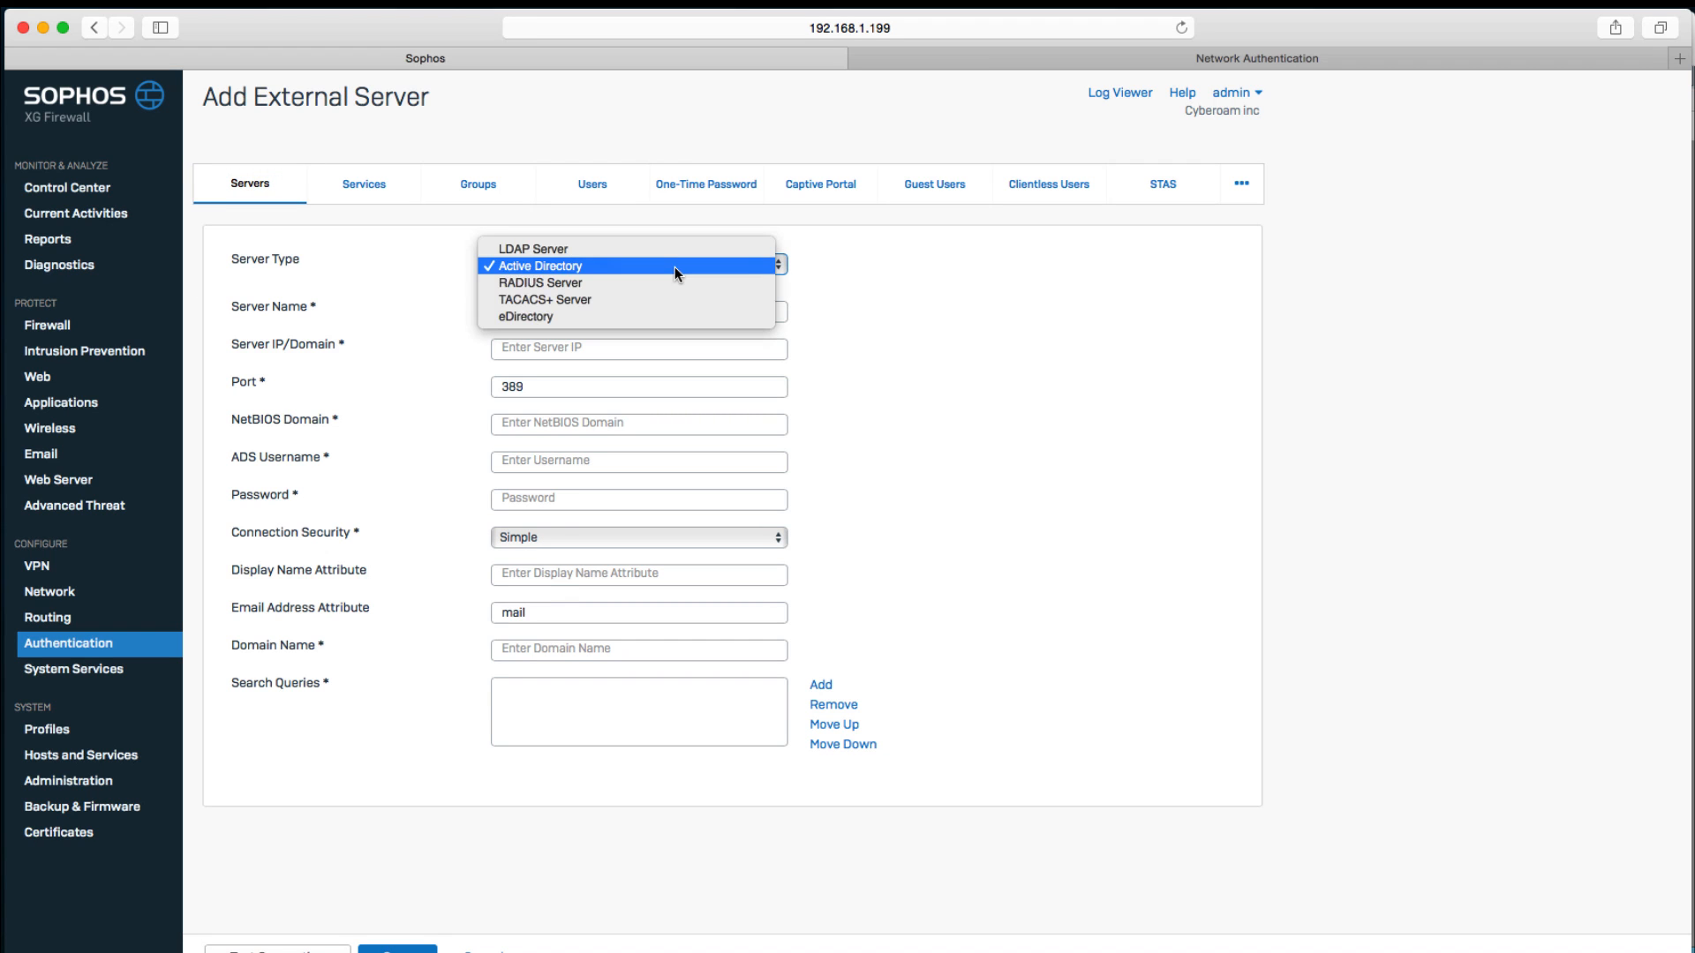
click(945, 314)
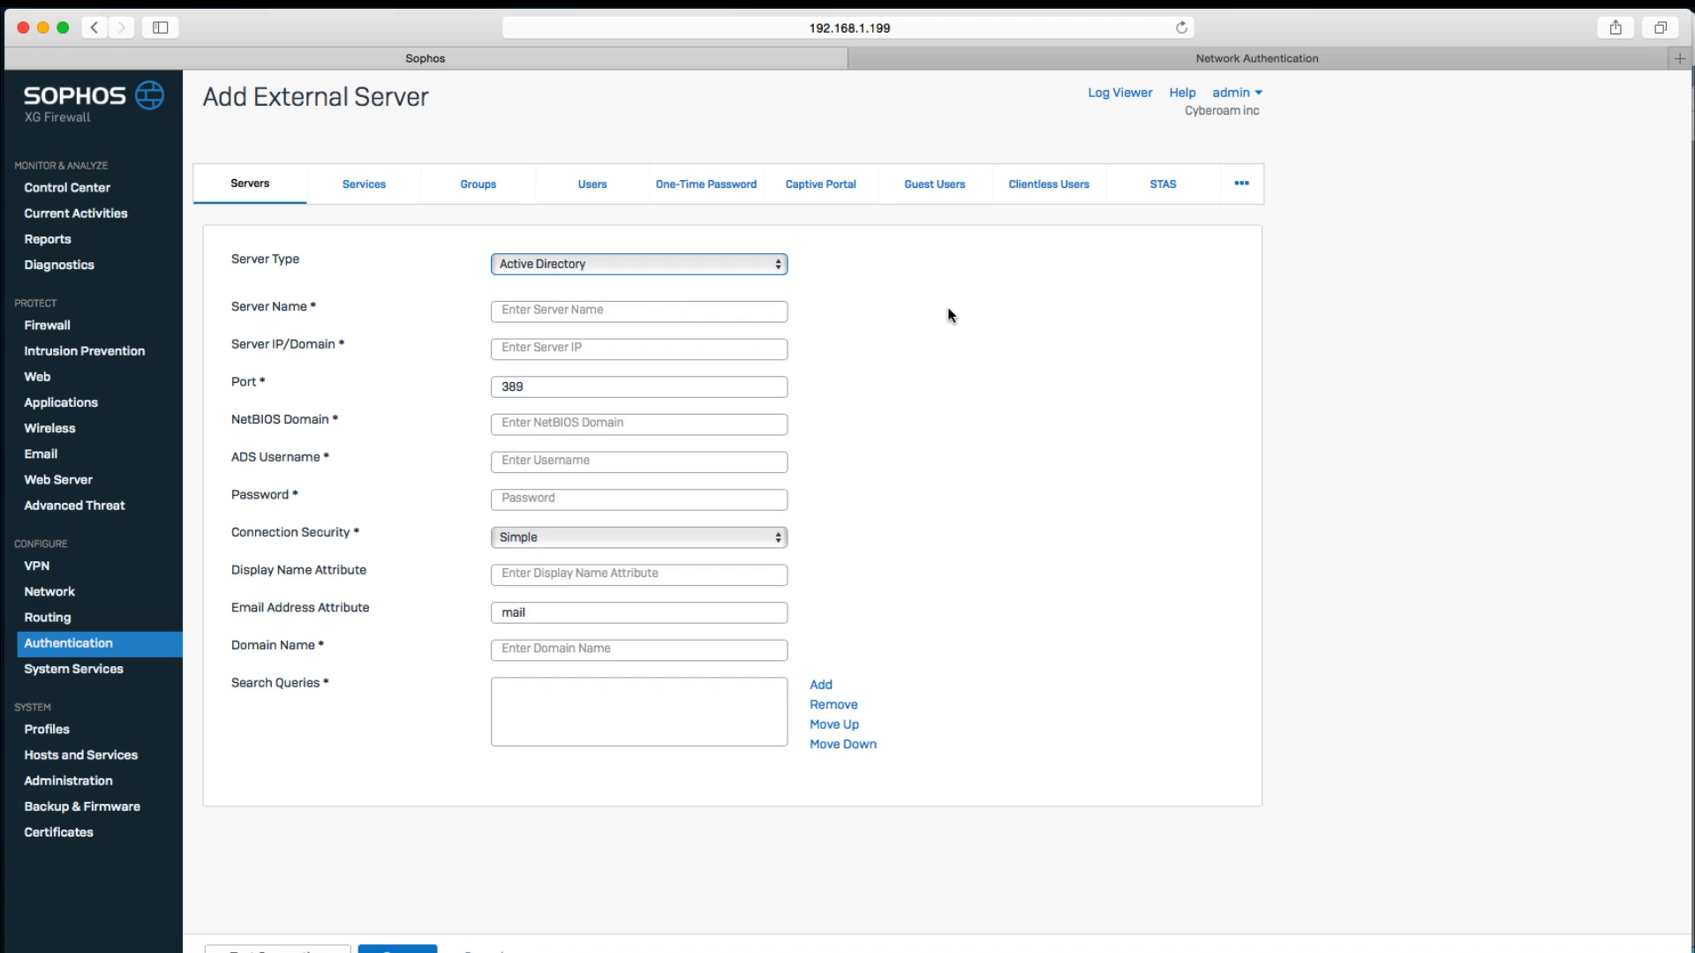
Name the server DC1 and set its server IP to 192.168.1.200.
click(657, 314)
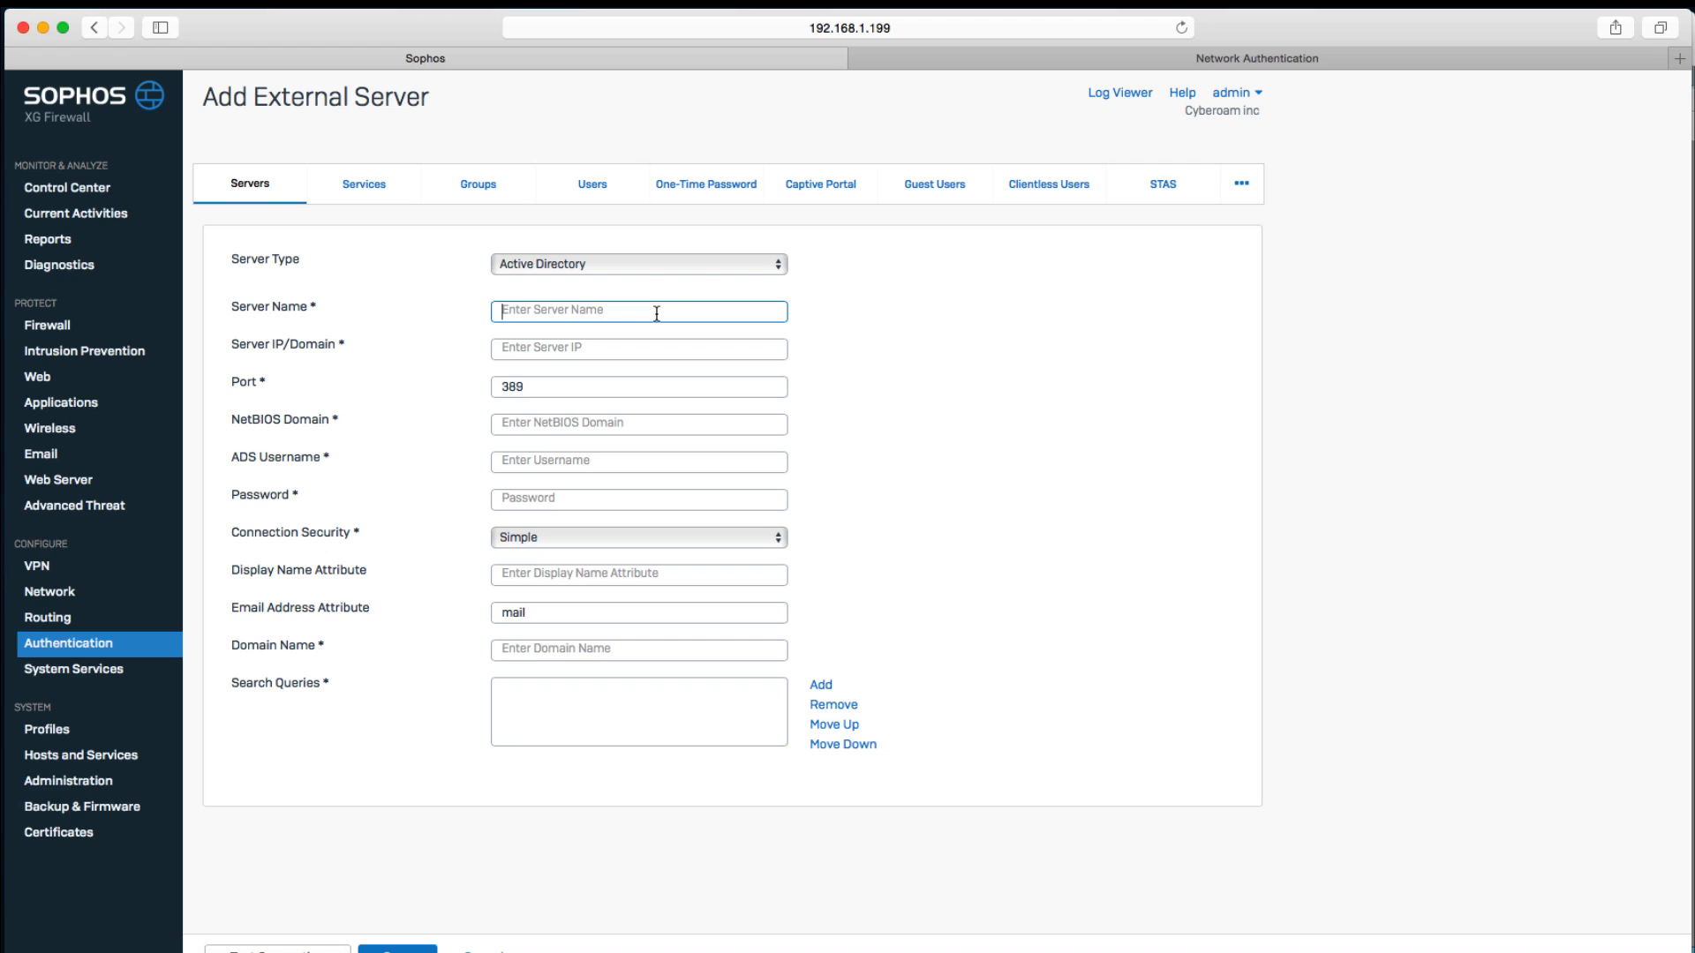
text(DC1)
key(Tab)
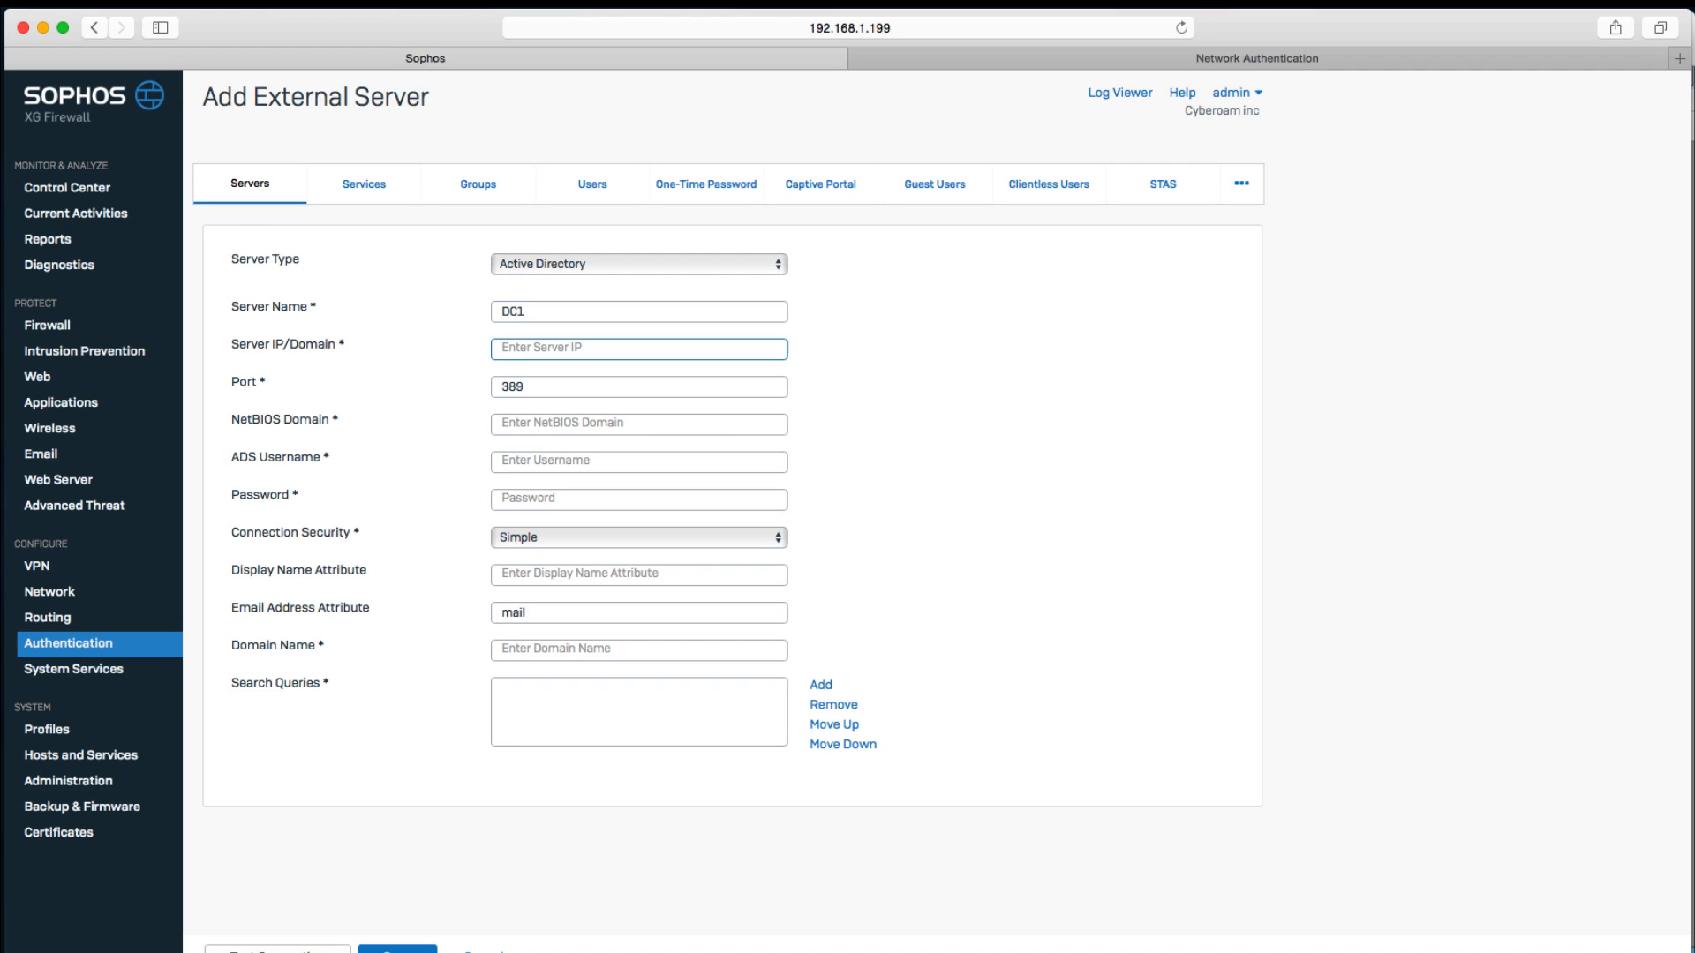
text(192.168.1.200)
key(Tab)
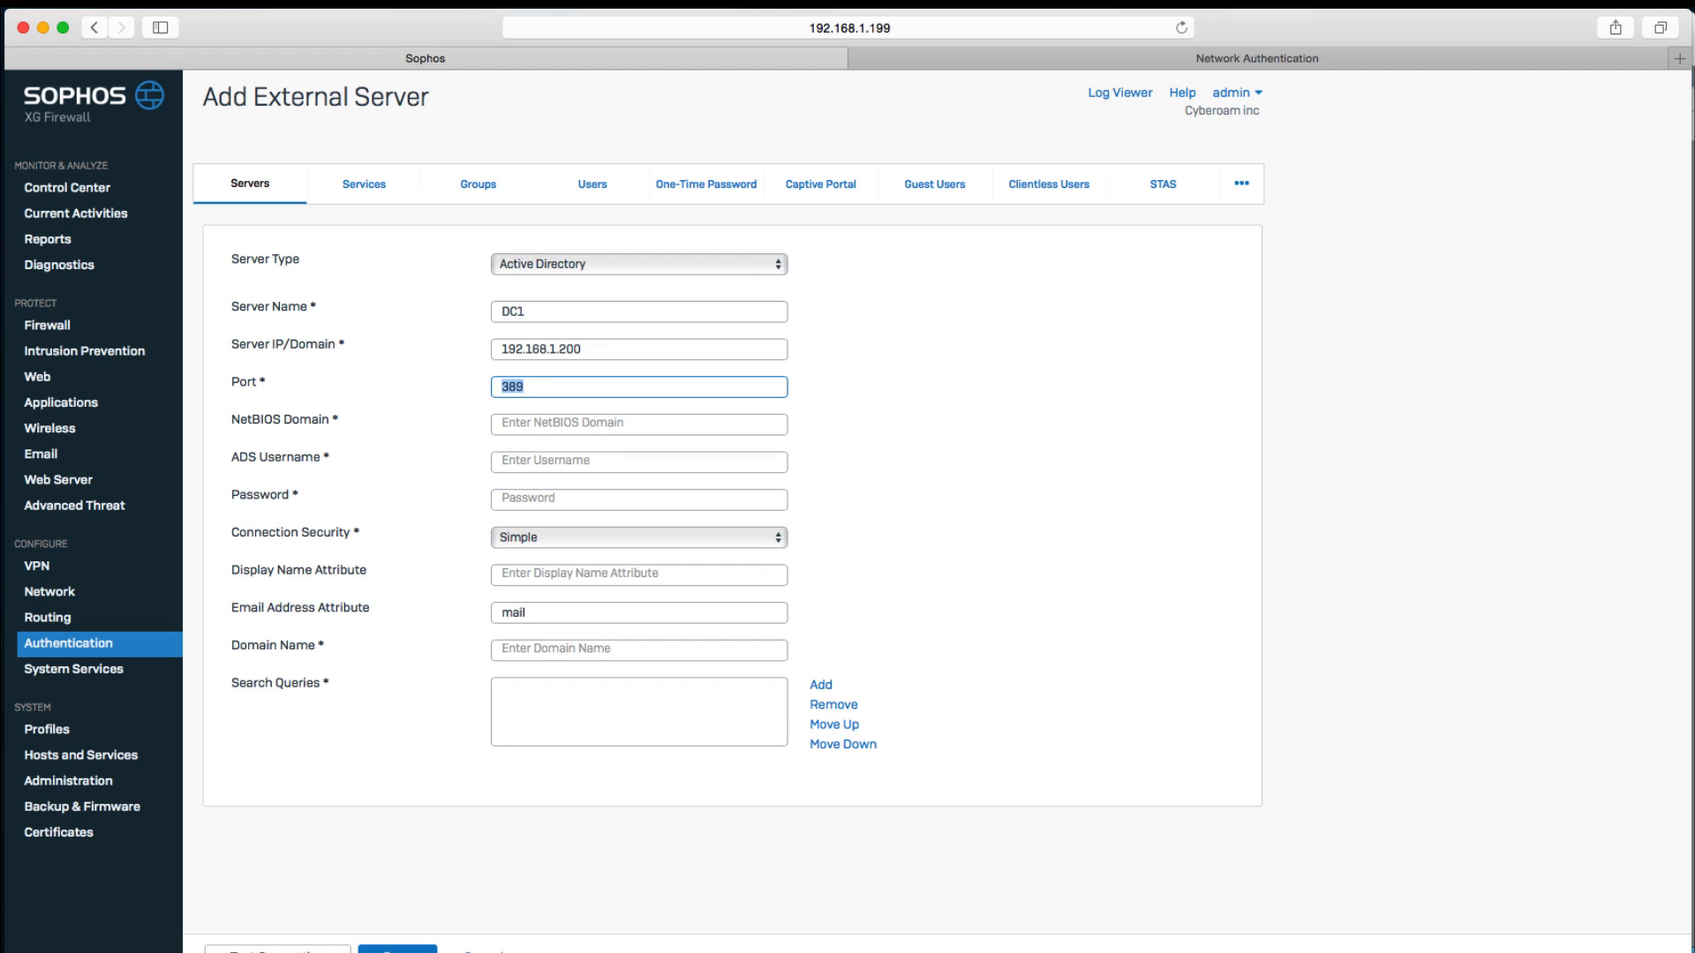
Set the NetBIOS domain to sophos and the ADS username to administrator.
key(Tab)
text(sophos)
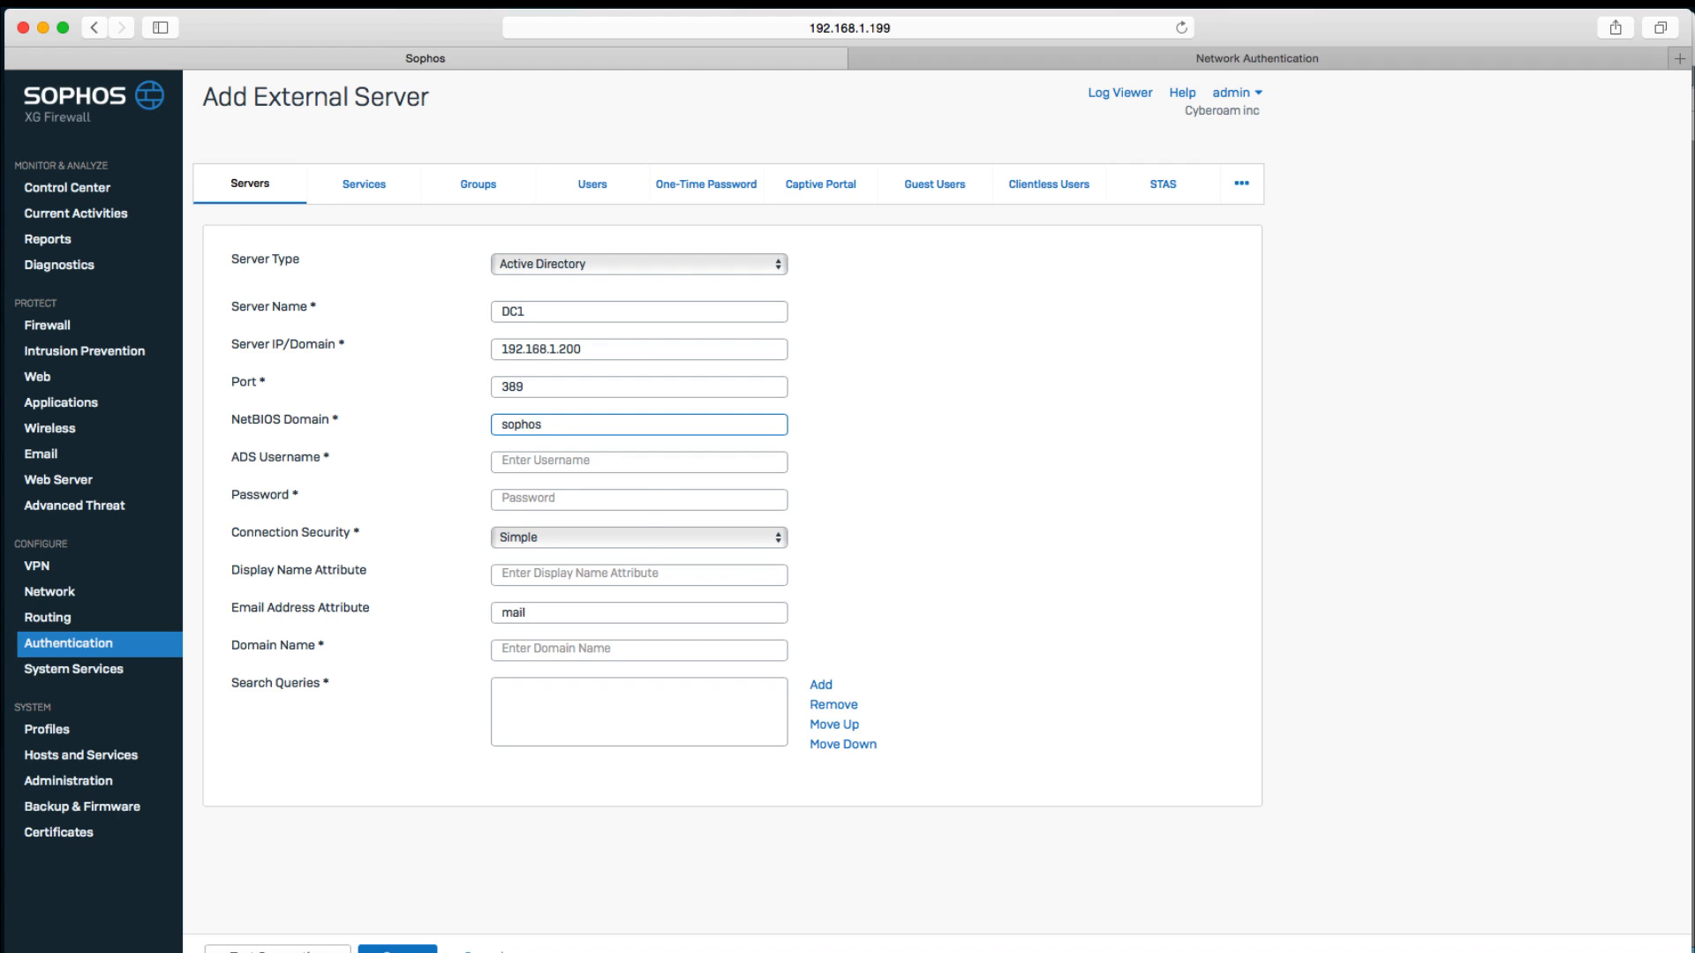
key(Tab)
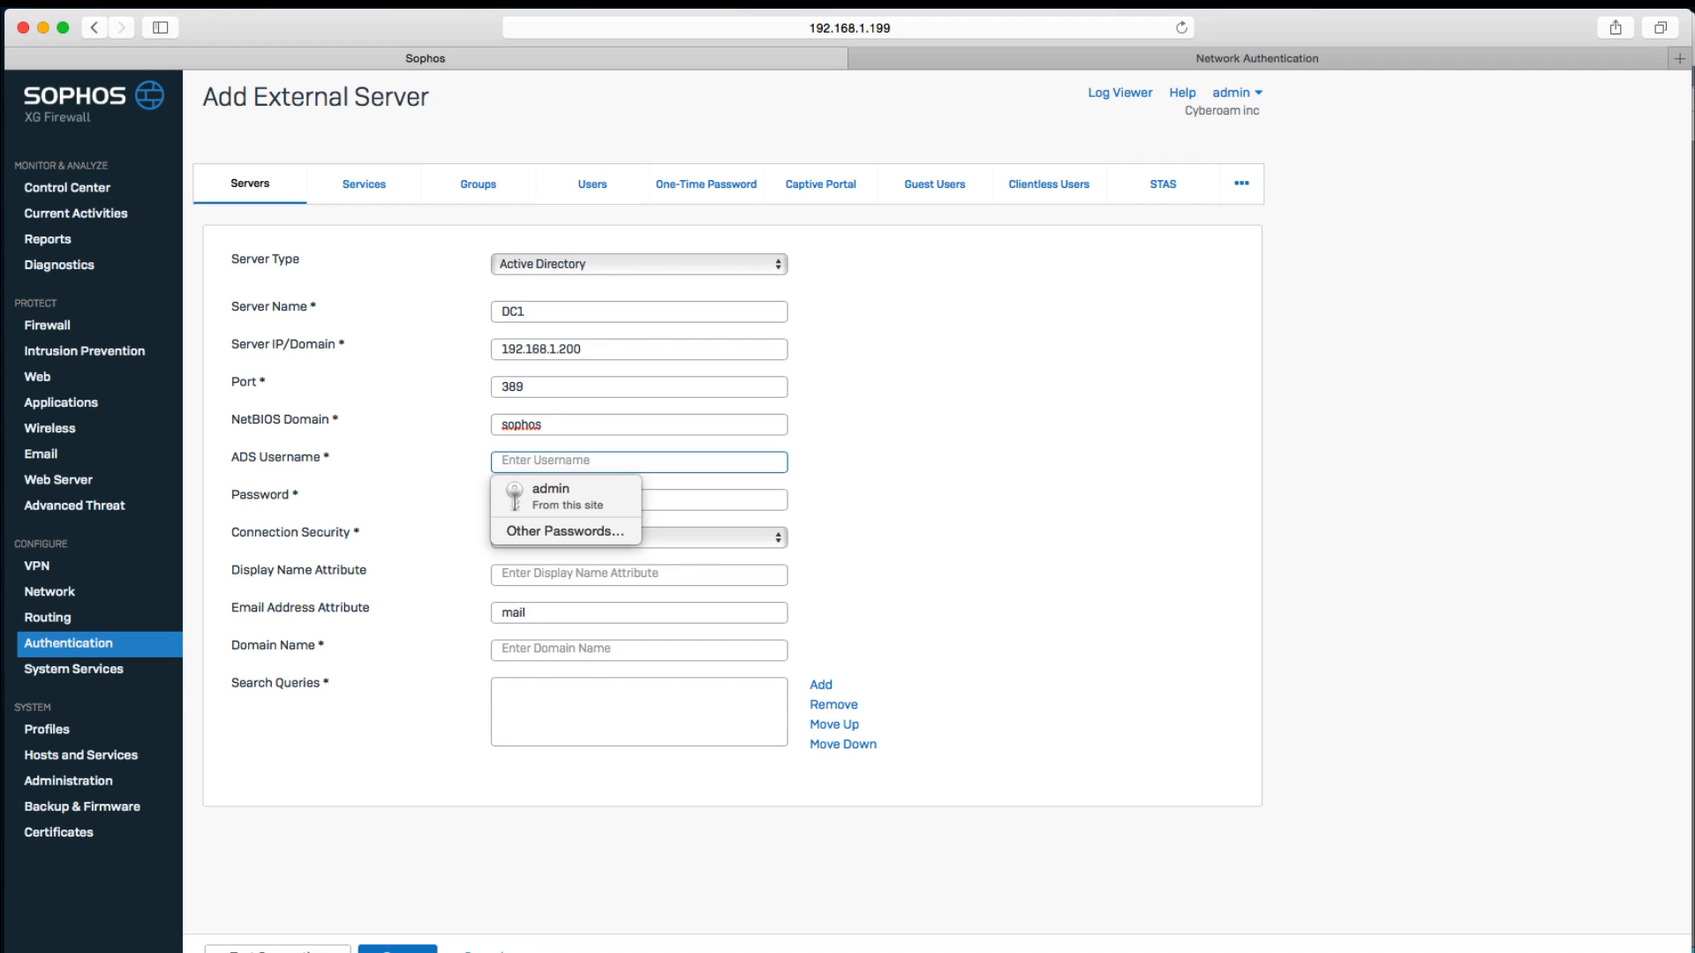
text(administrat)
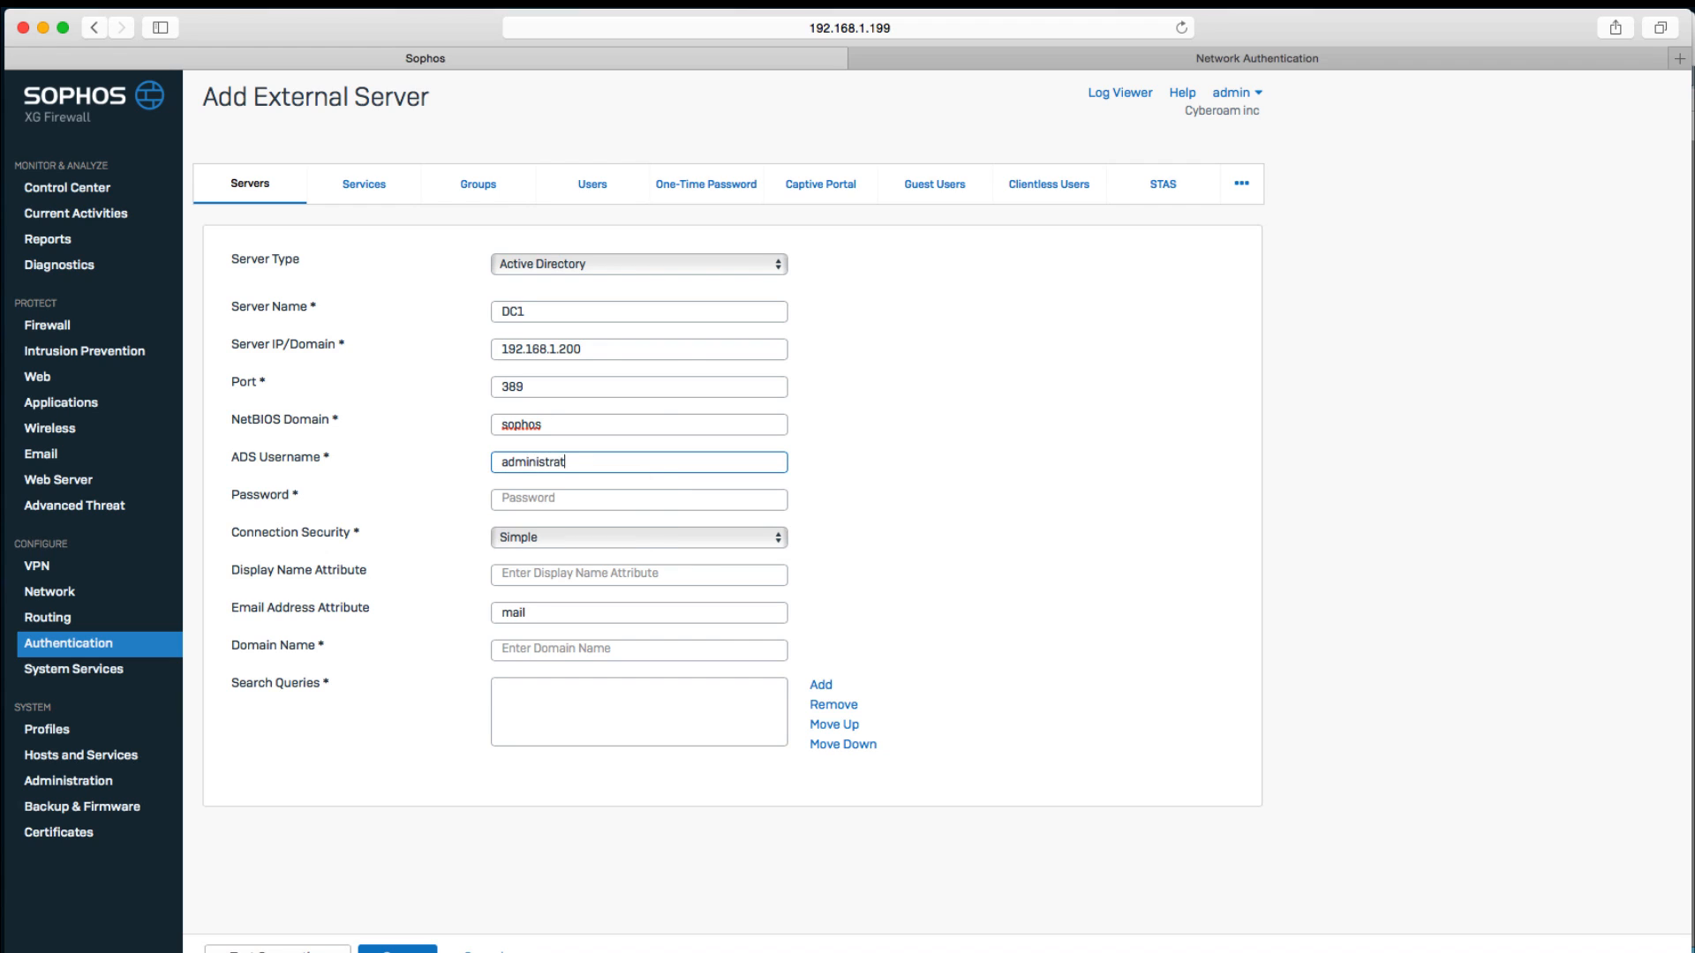
text(or)
key(Tab)
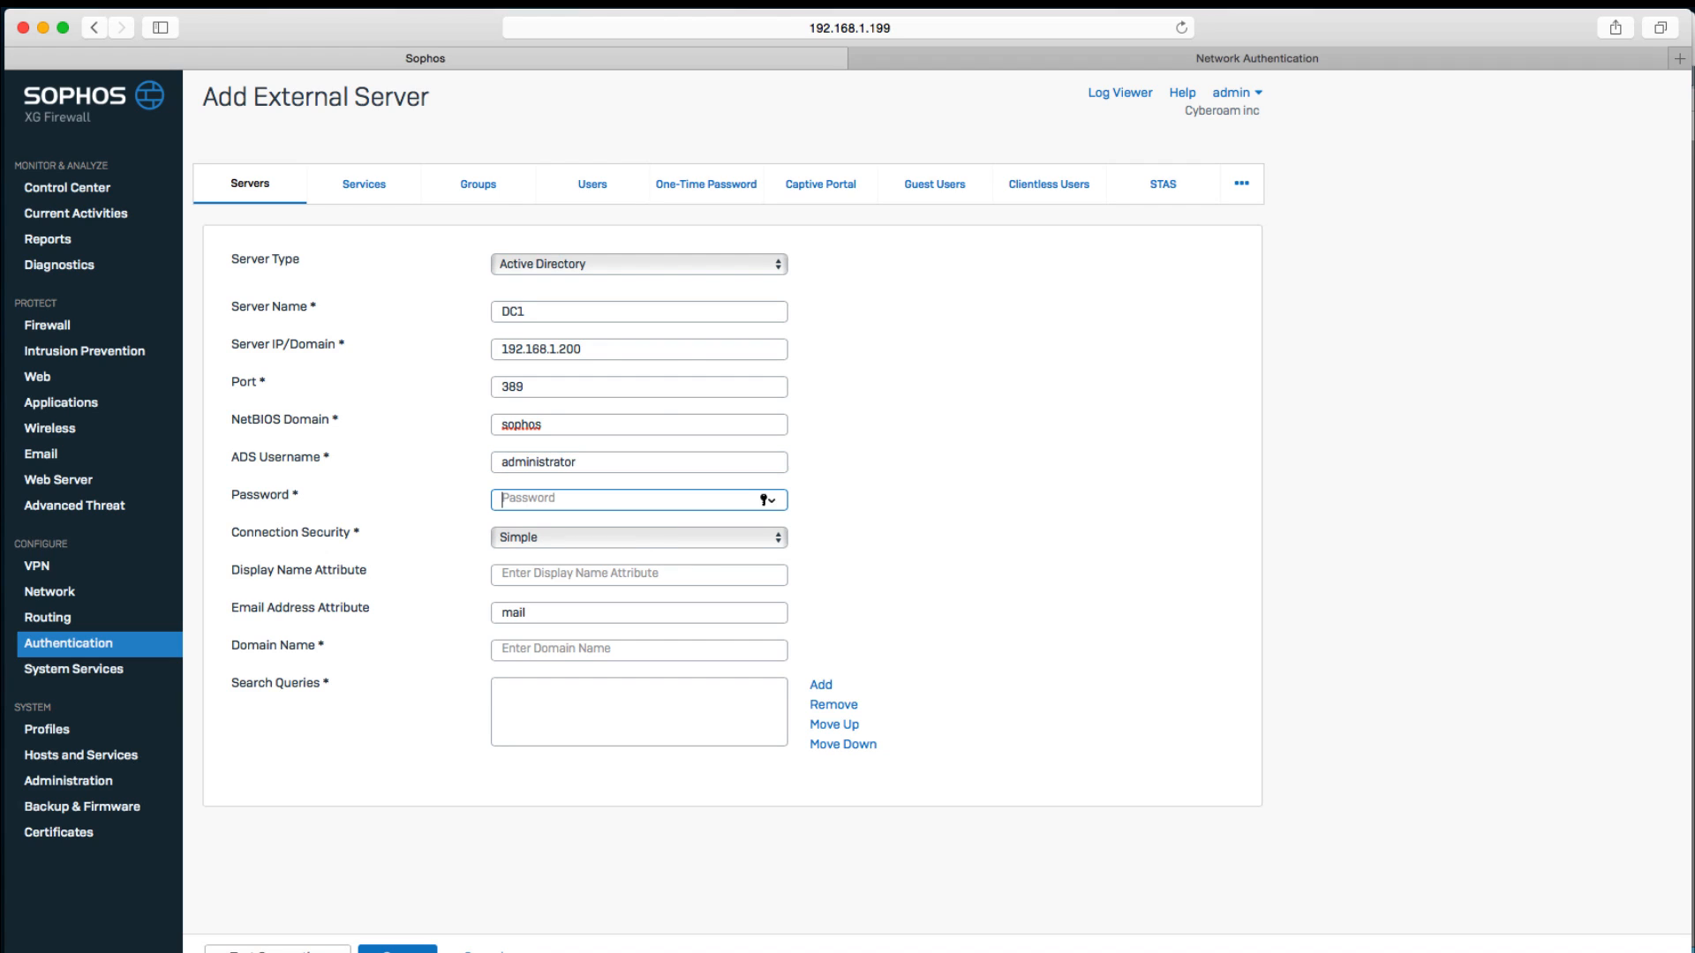
Enter the administrator account password for the AD server.
text(******)
key(Tab)
key(Tab)
scroll(526, 659, down, 1)
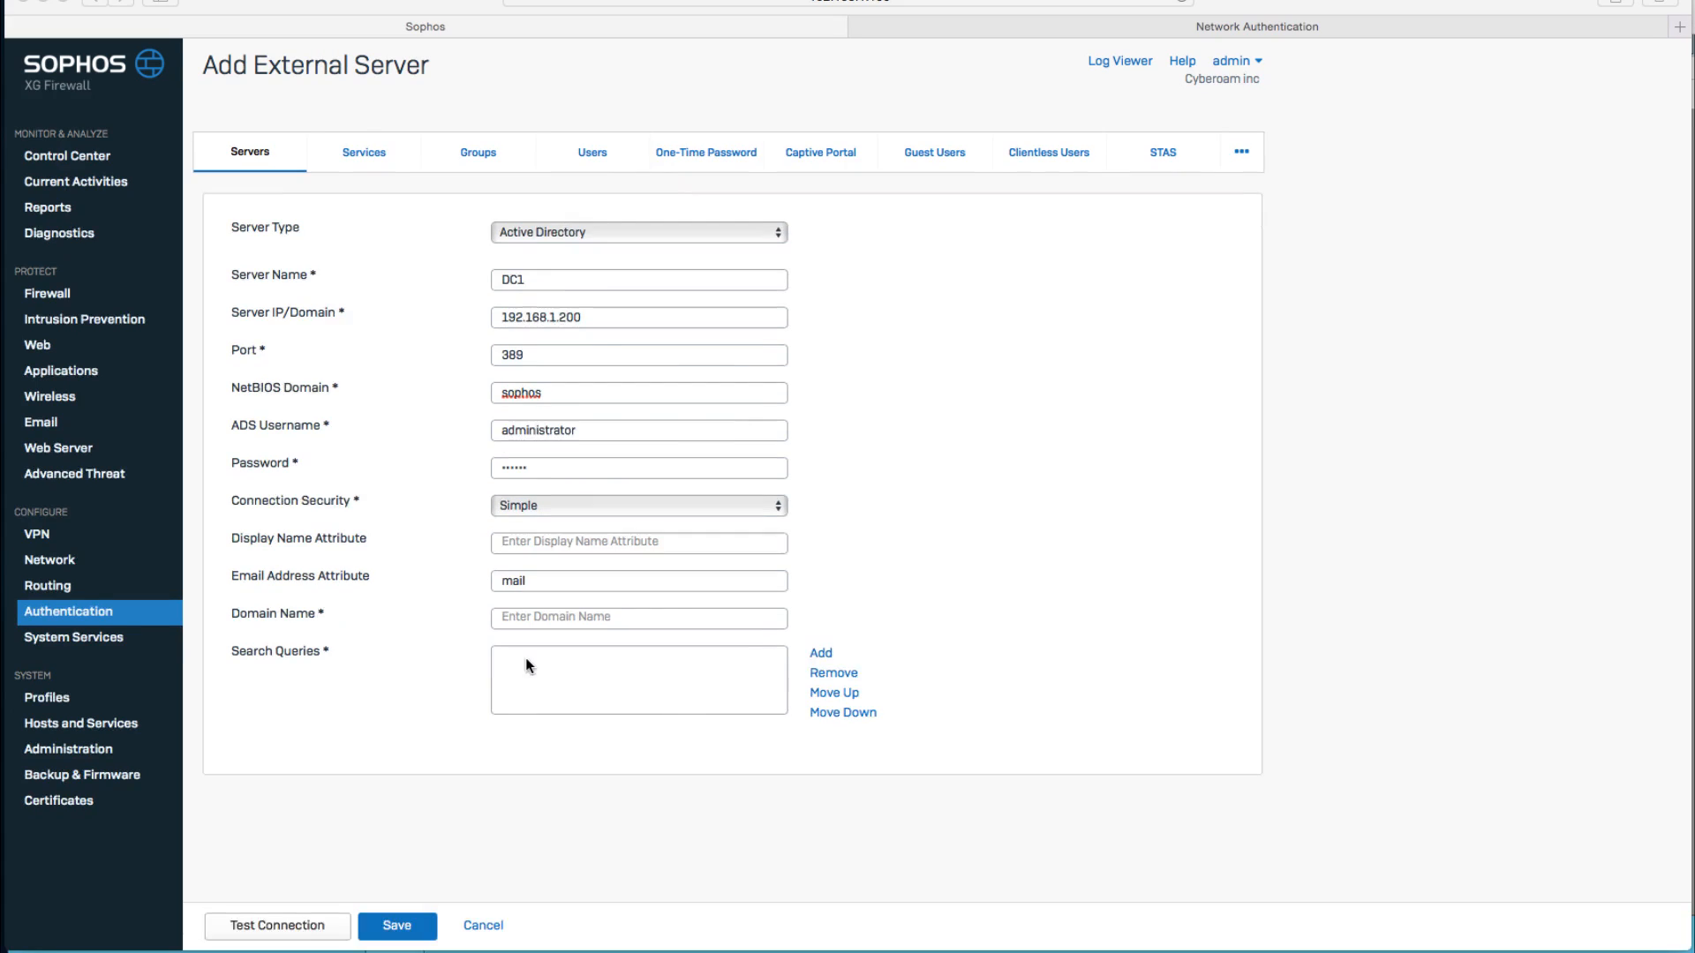
Set the display name attribute to displayName and the domain name to sophos.local.
click(558, 543)
text(di)
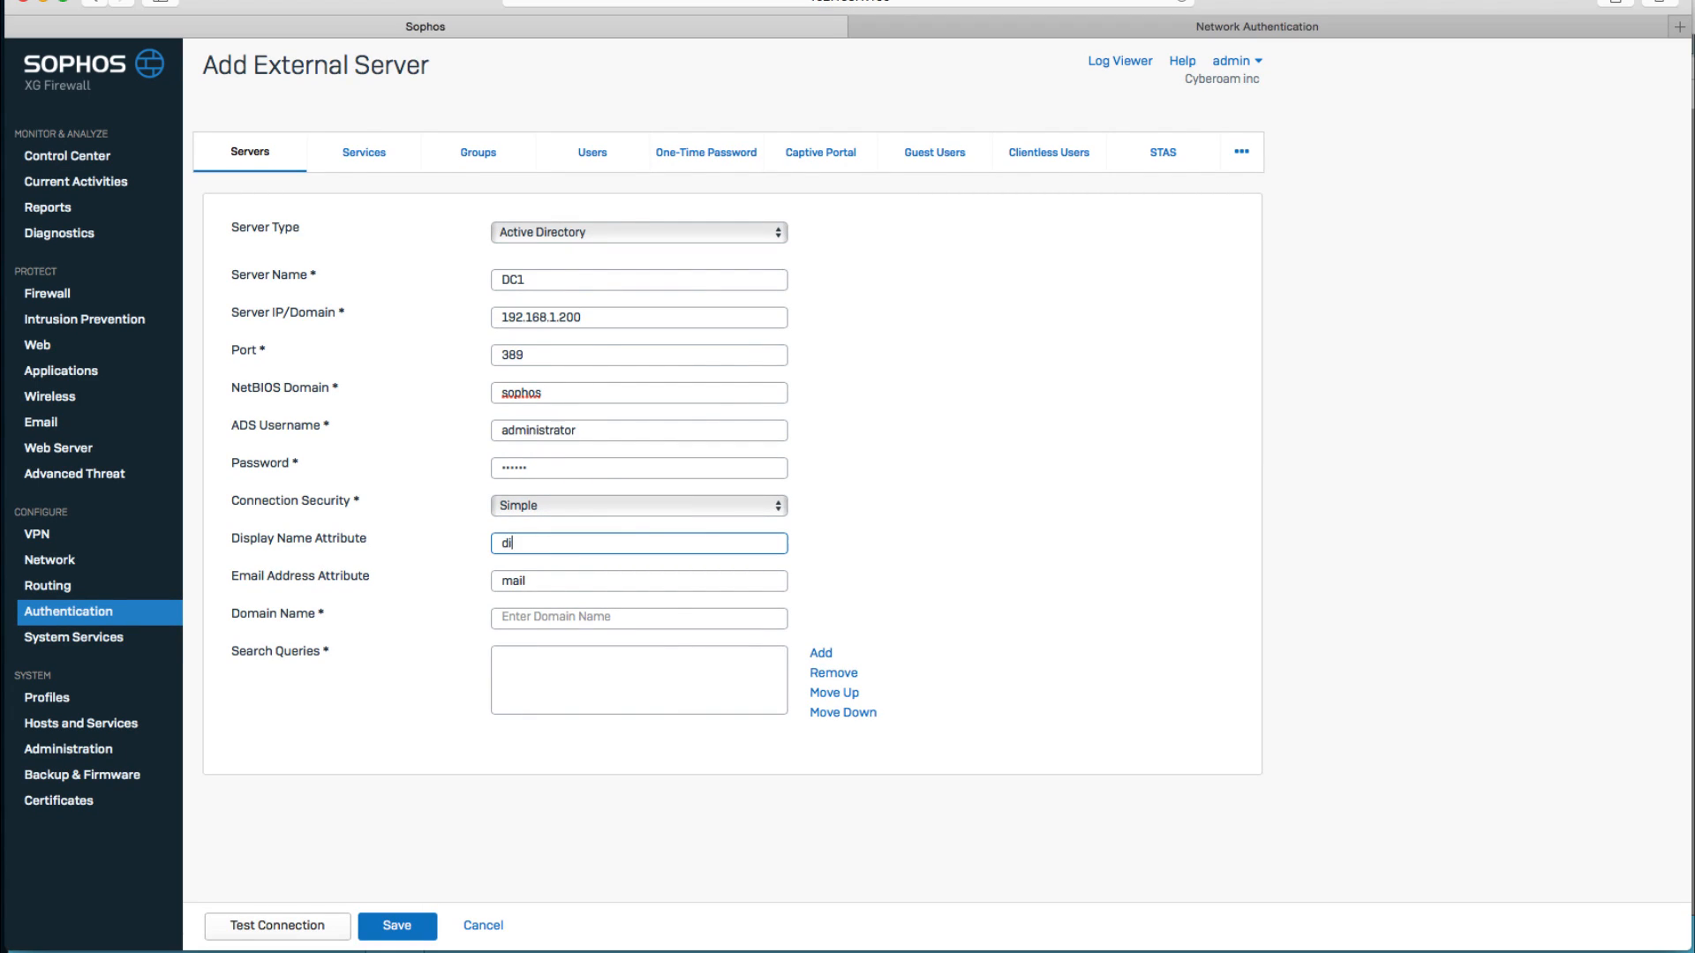
text(splayName)
key(Tab)
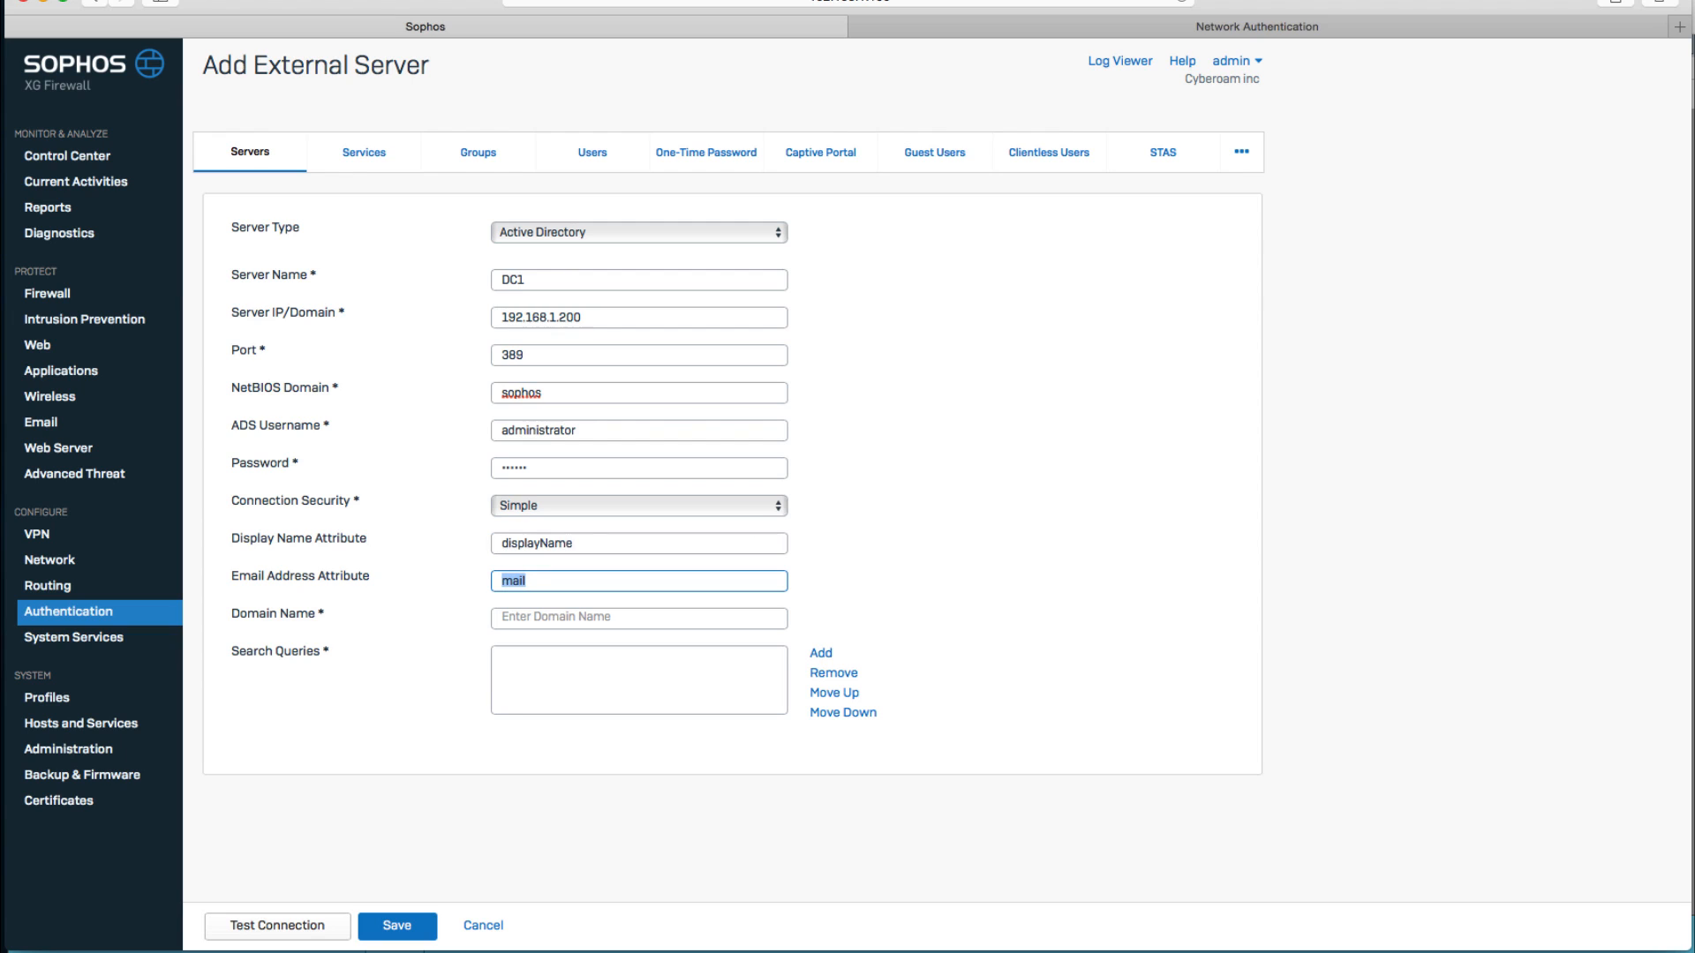
key(Tab)
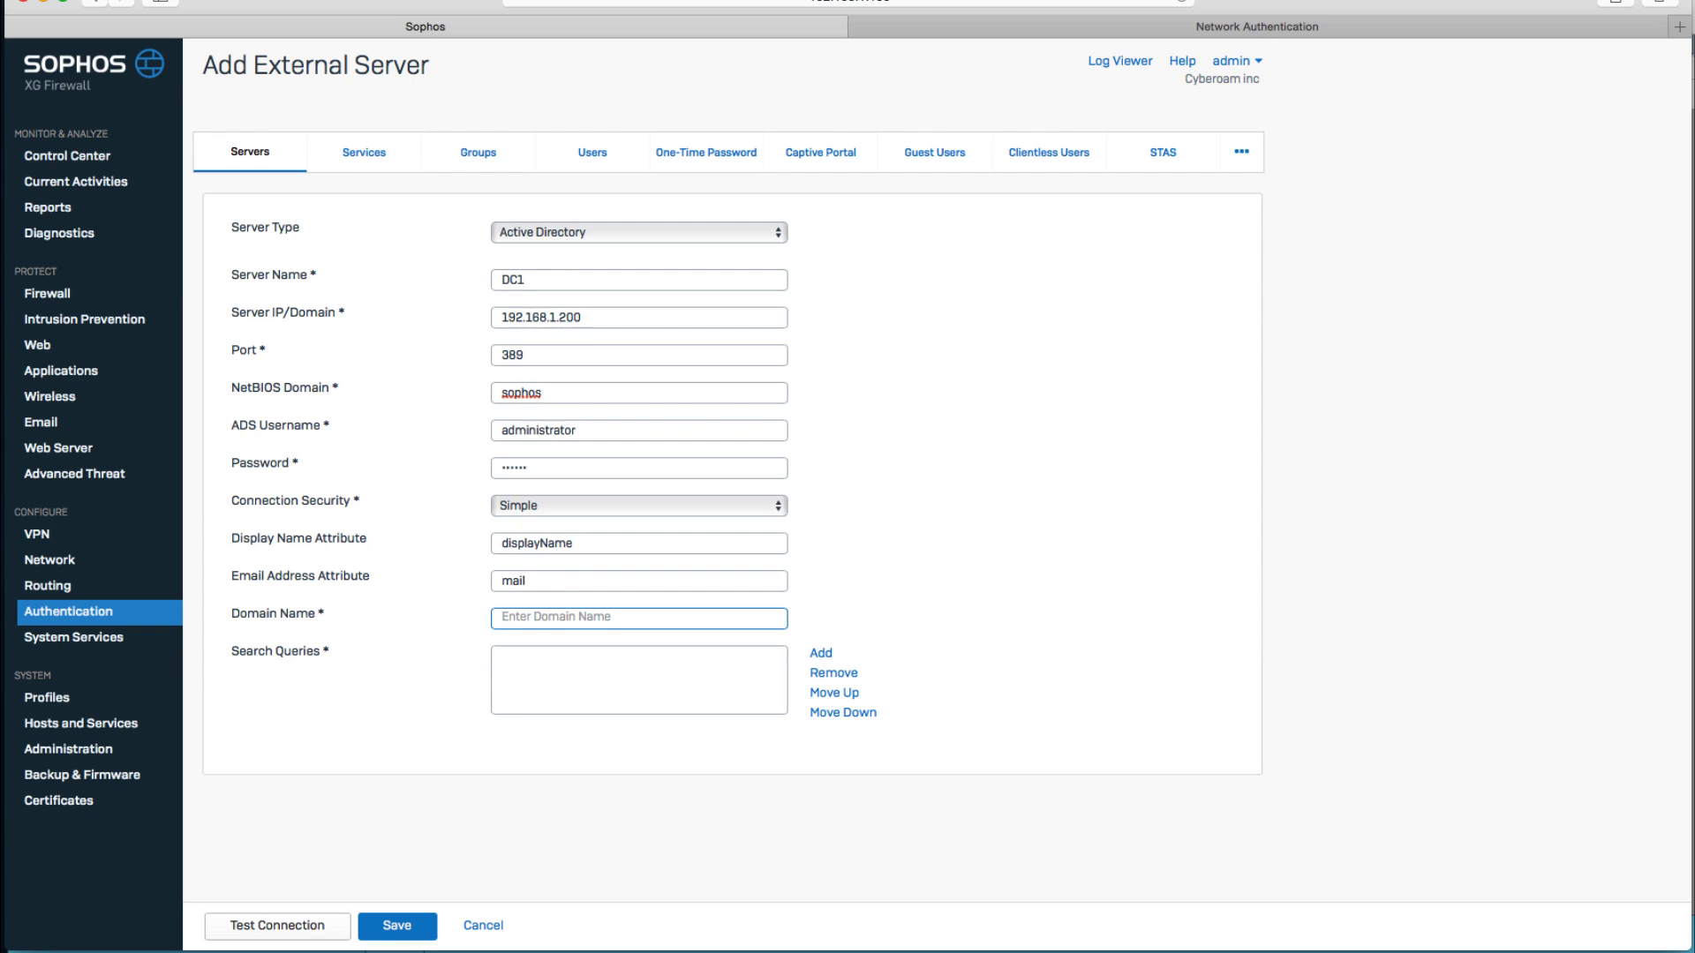
text(sophos.local)
Add the search query DC=sophos,DC=local.
click(821, 653)
text(DC)
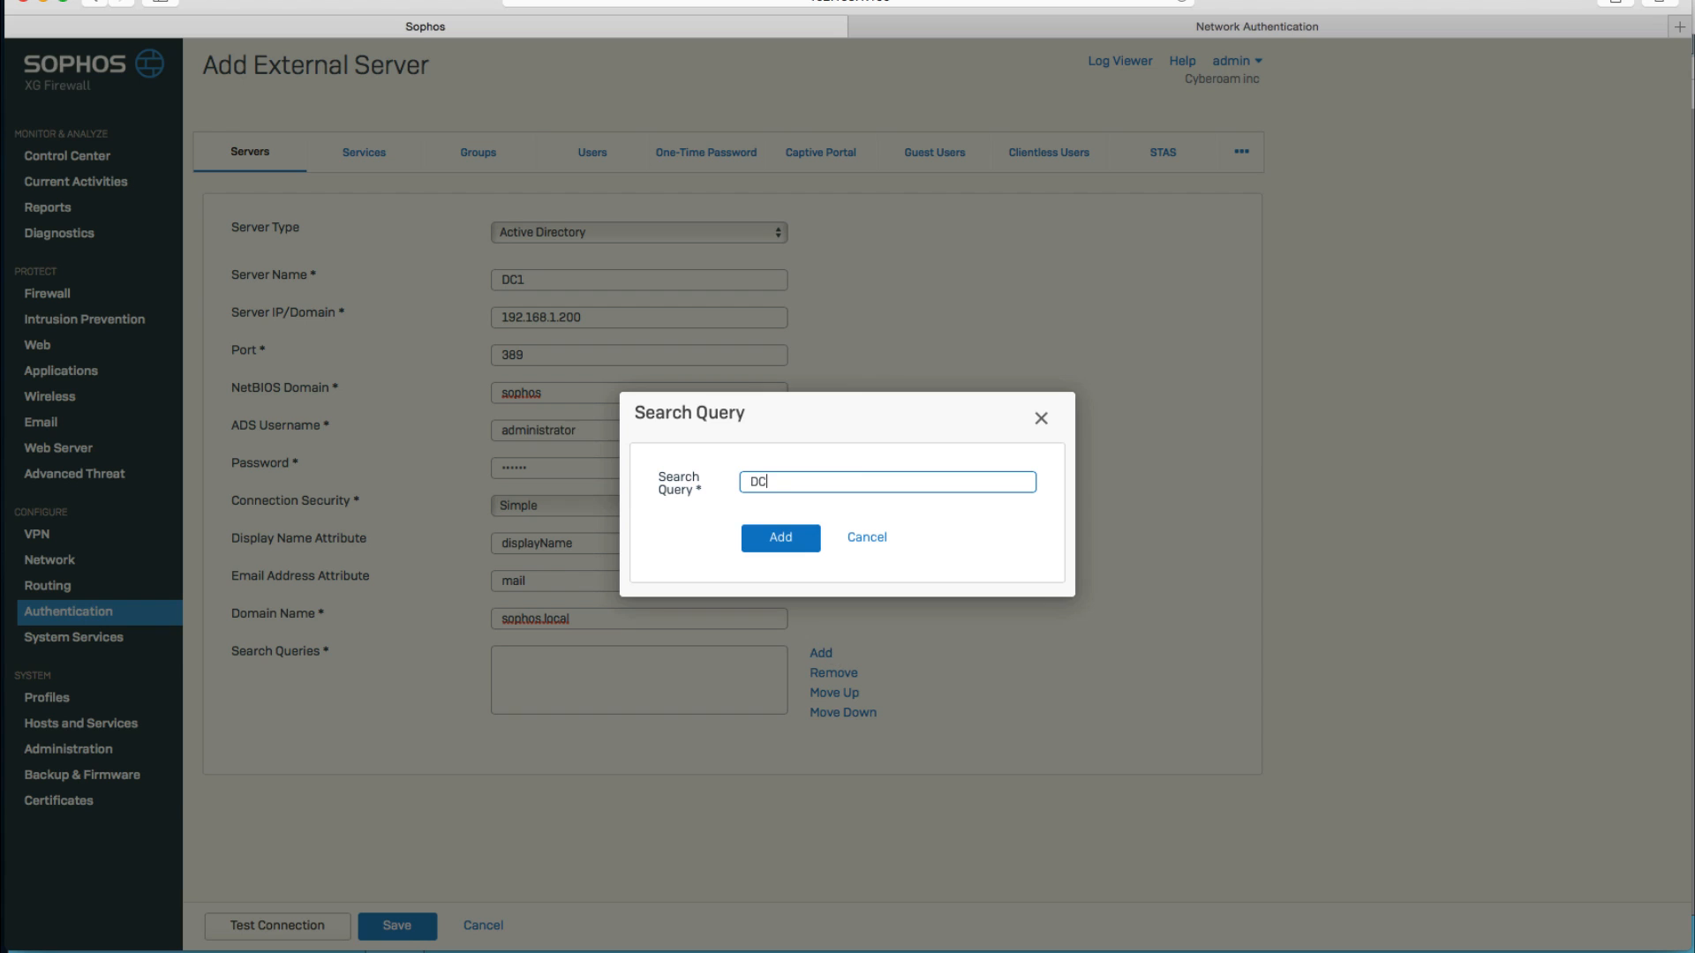
text(=sophos,DC=local)
click(766, 531)
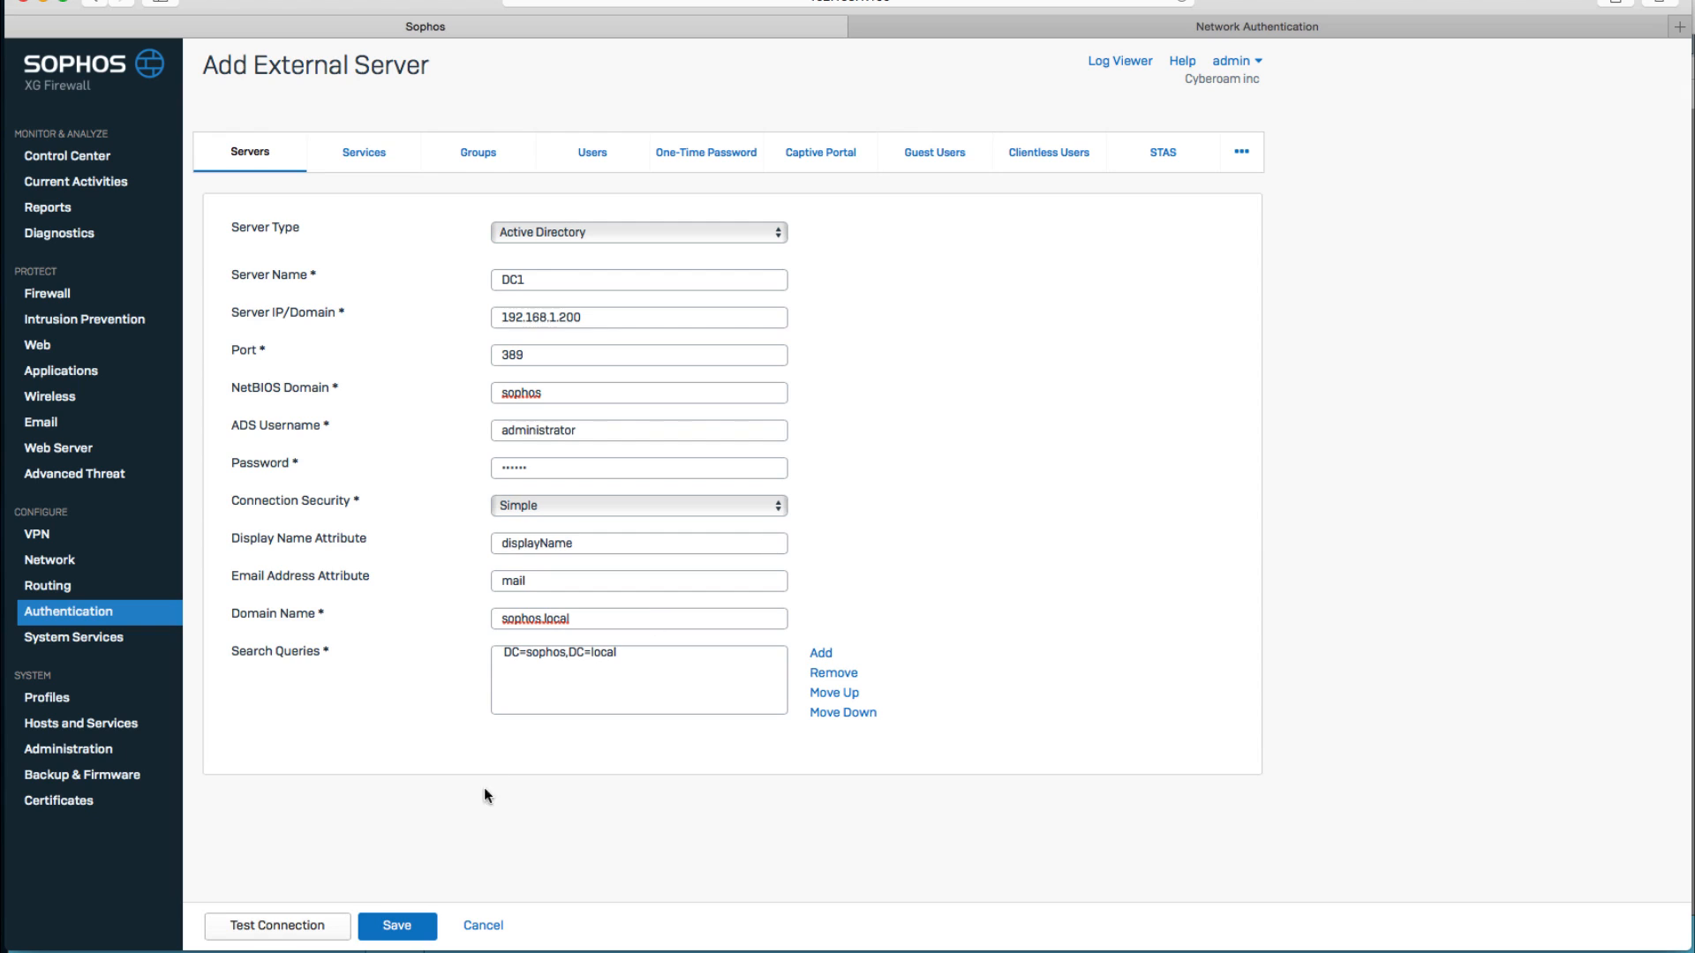
Test the connection to the AD server and save the DC1 server.
click(329, 926)
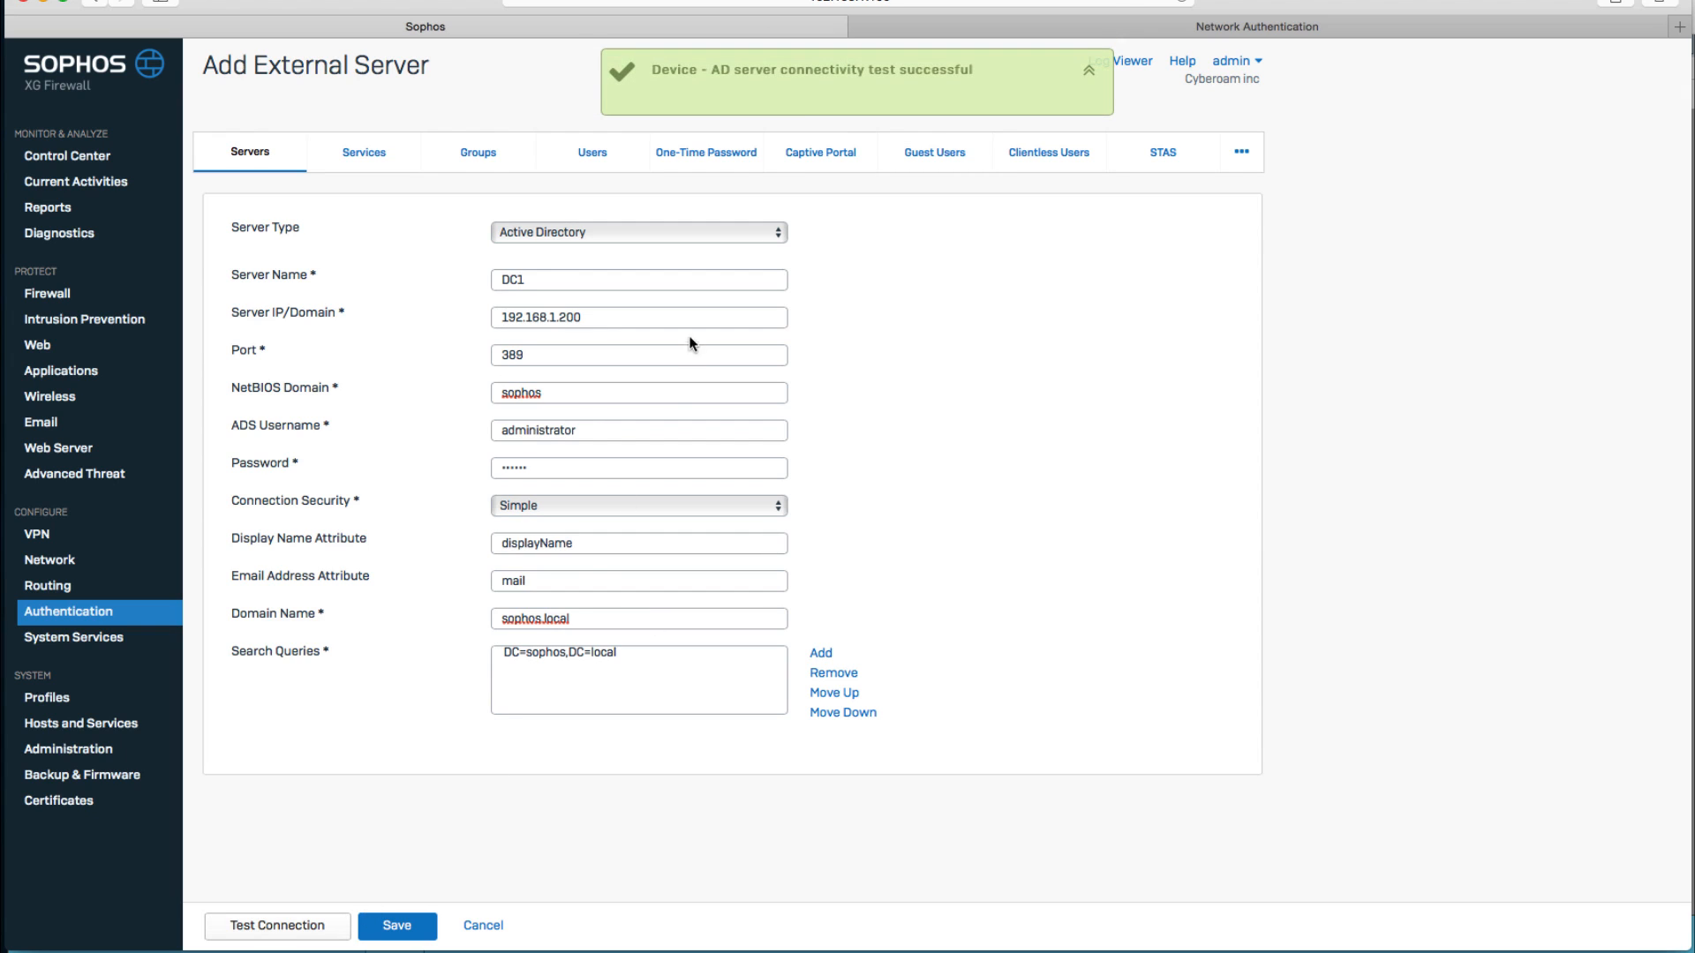
triple_click(847, 69)
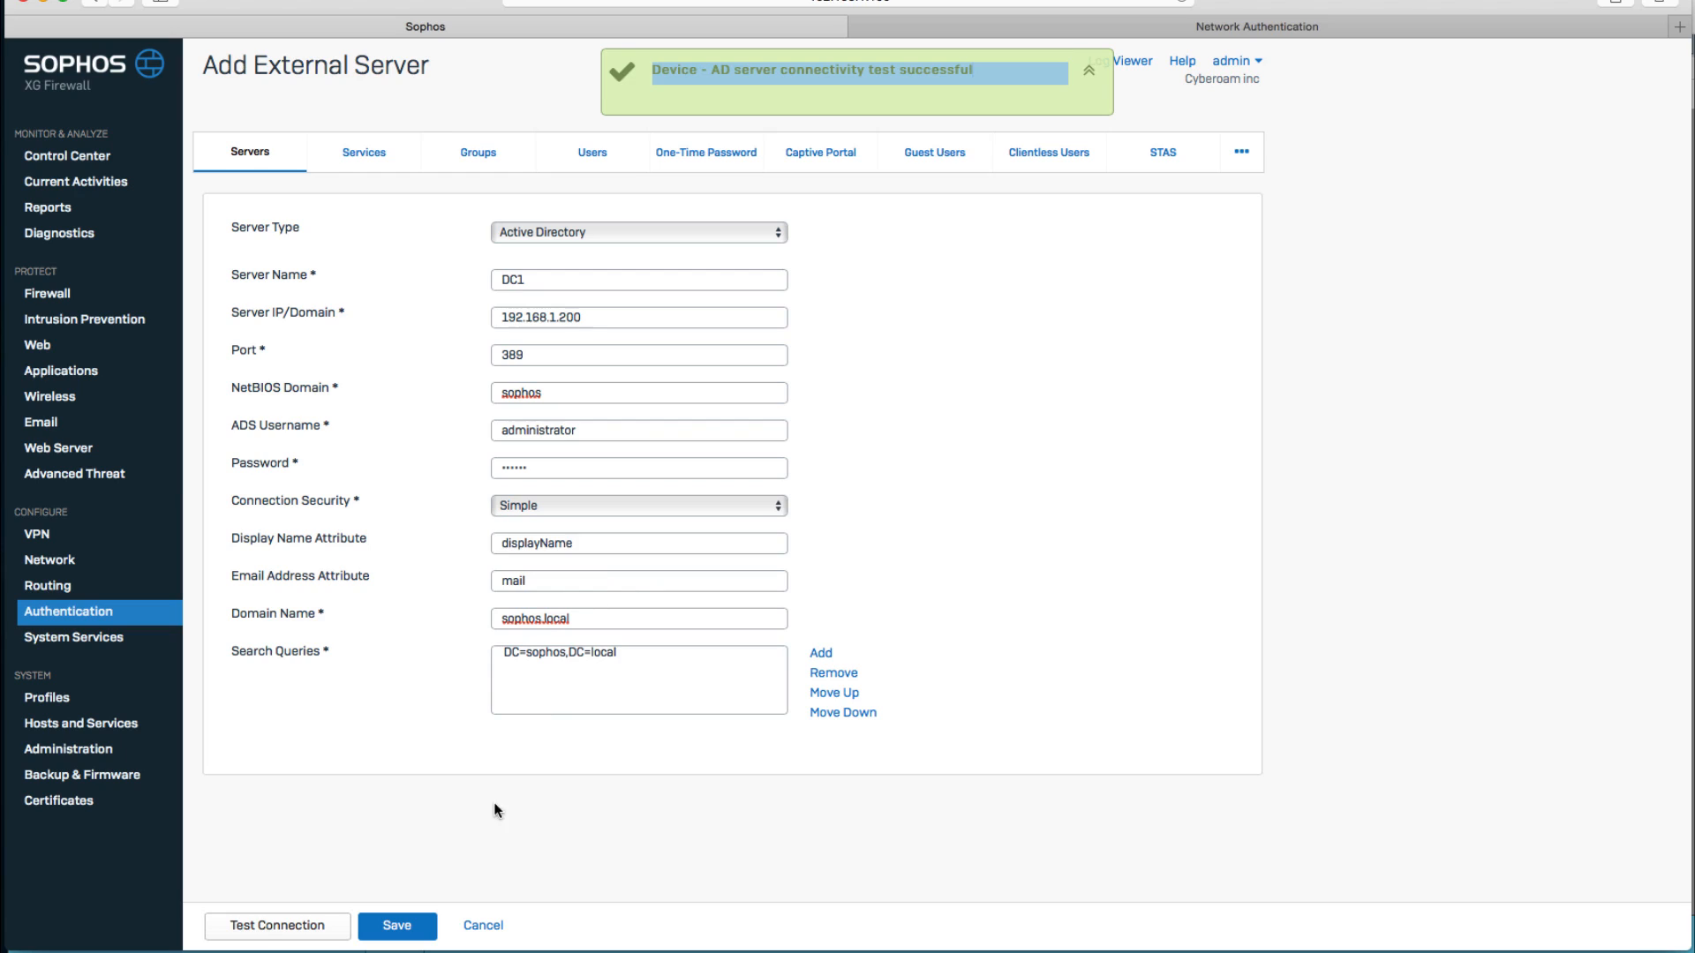
click(421, 932)
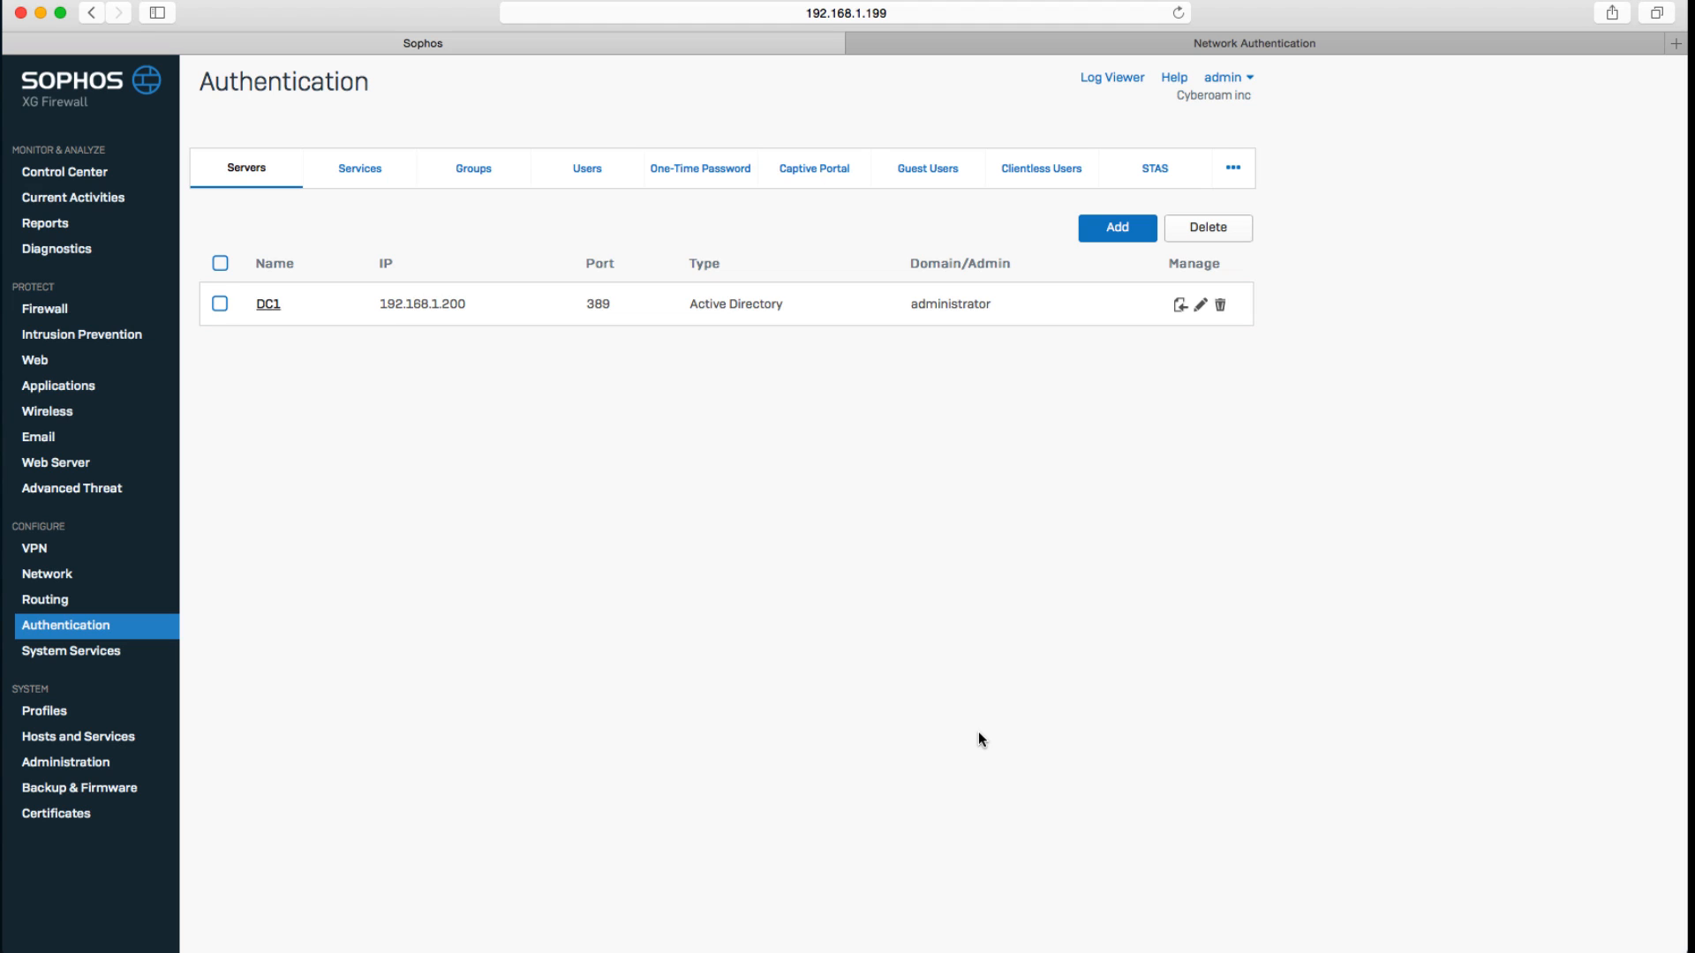
Start the import group wizard for DC1 and choose DC=sophos,DC=local as the base DN.
click(1181, 307)
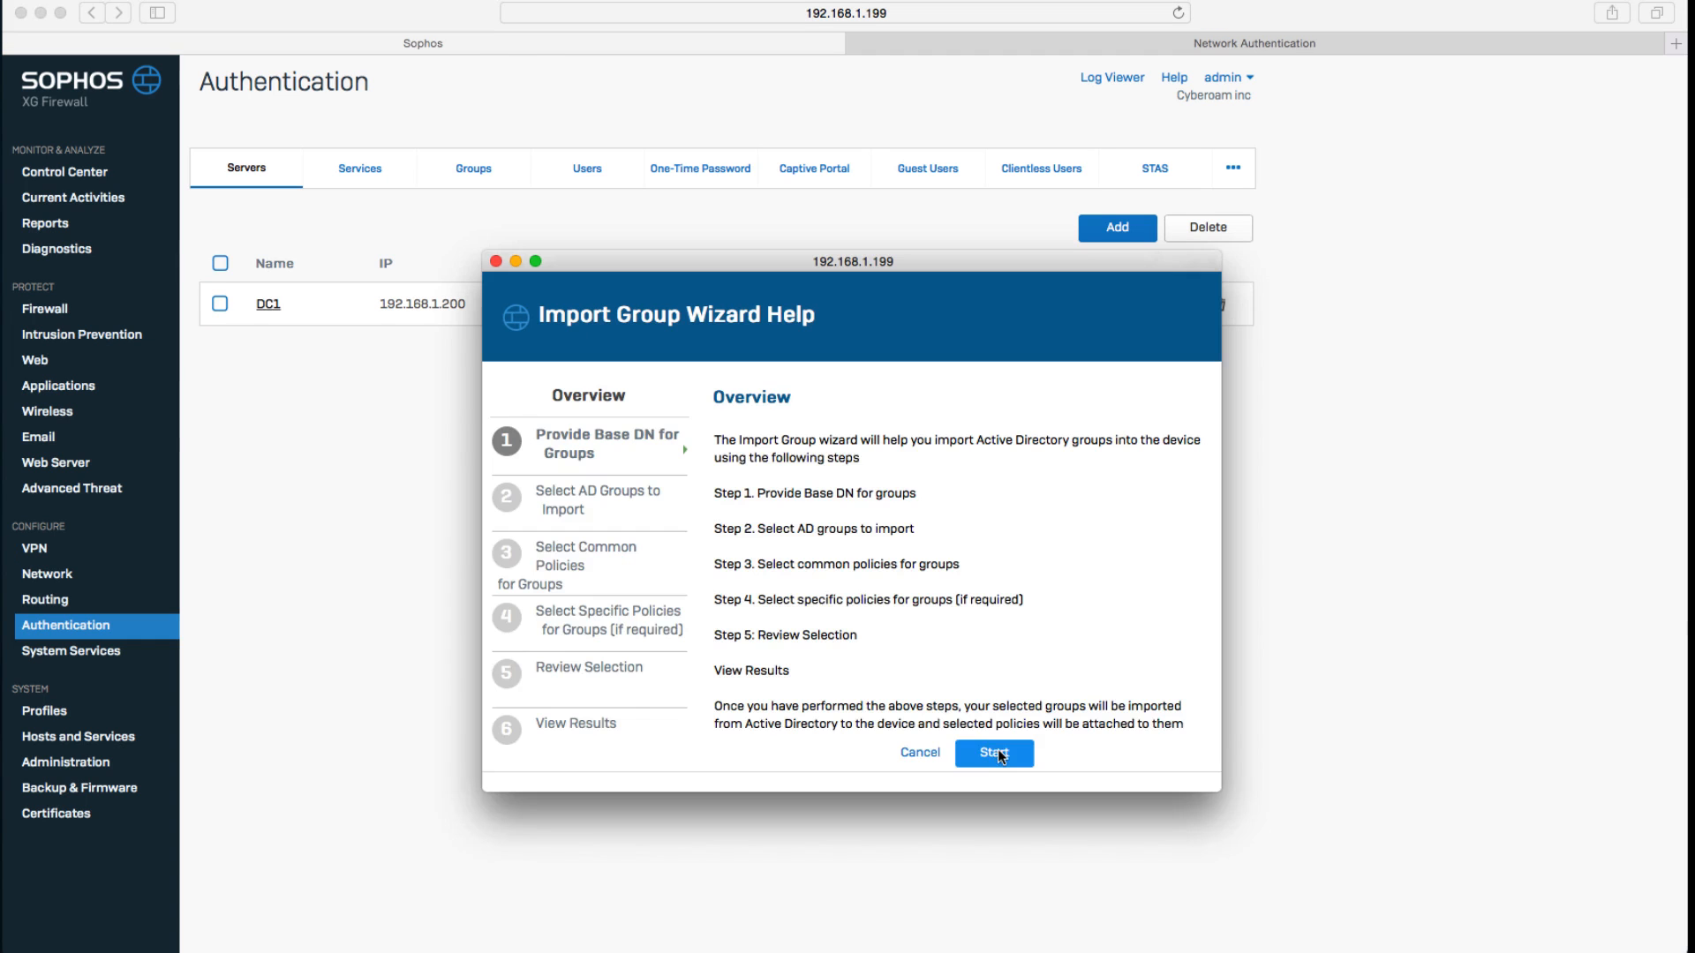
click(998, 751)
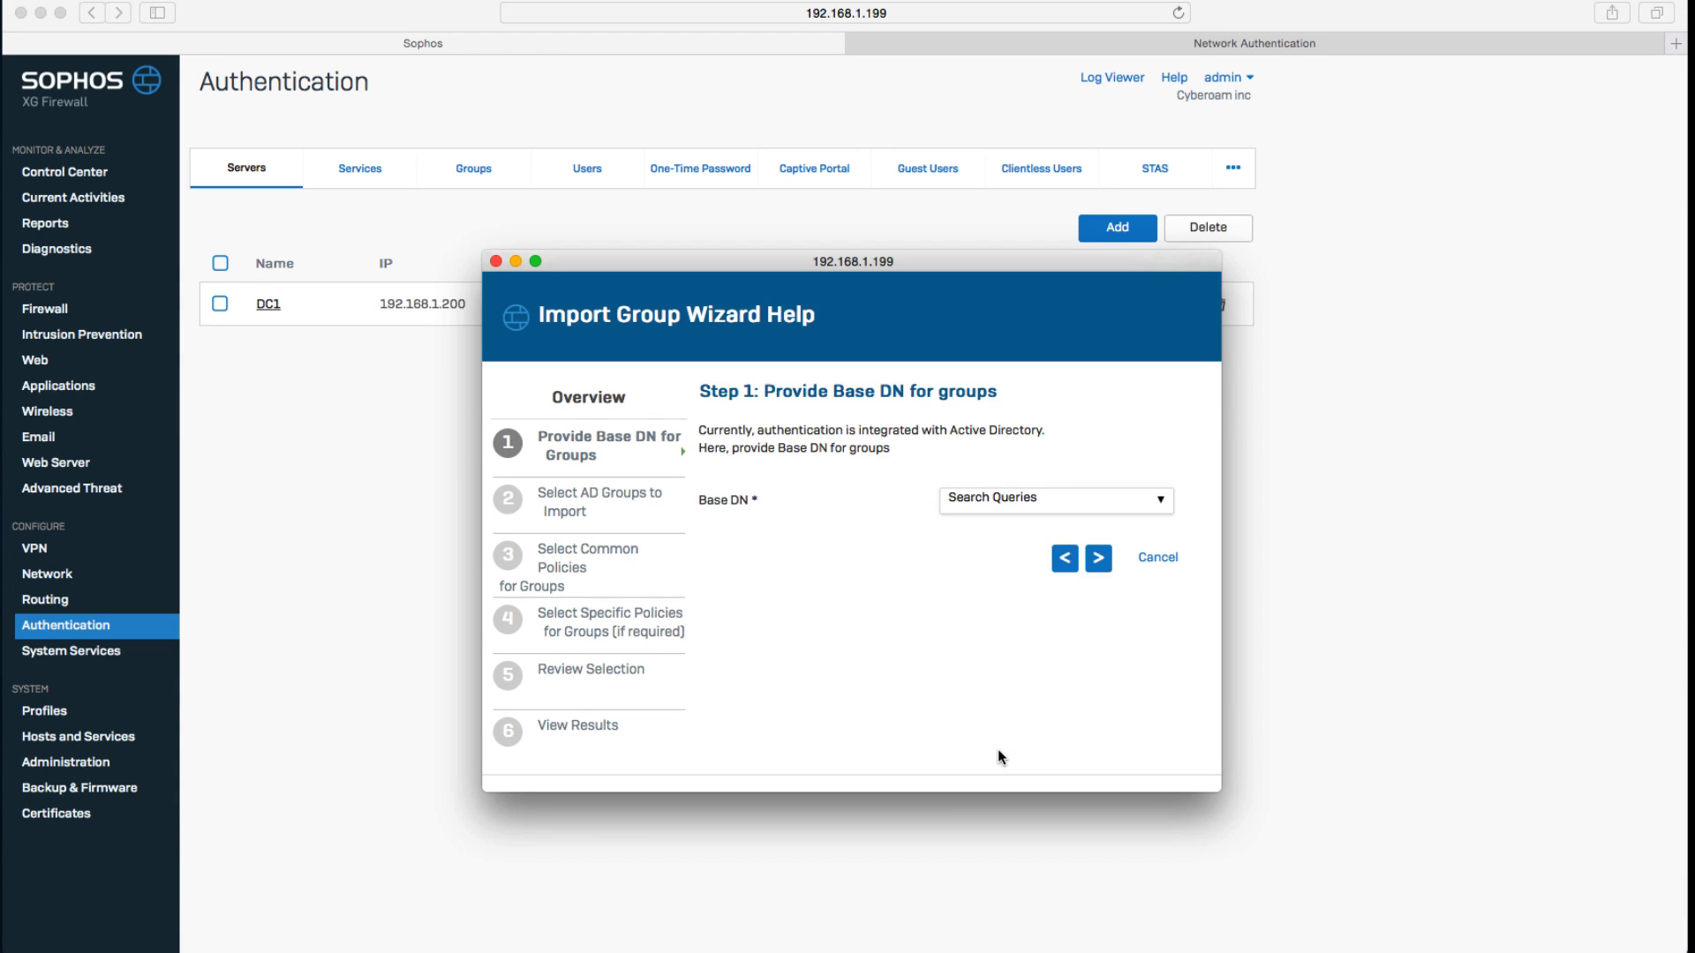
click(1157, 502)
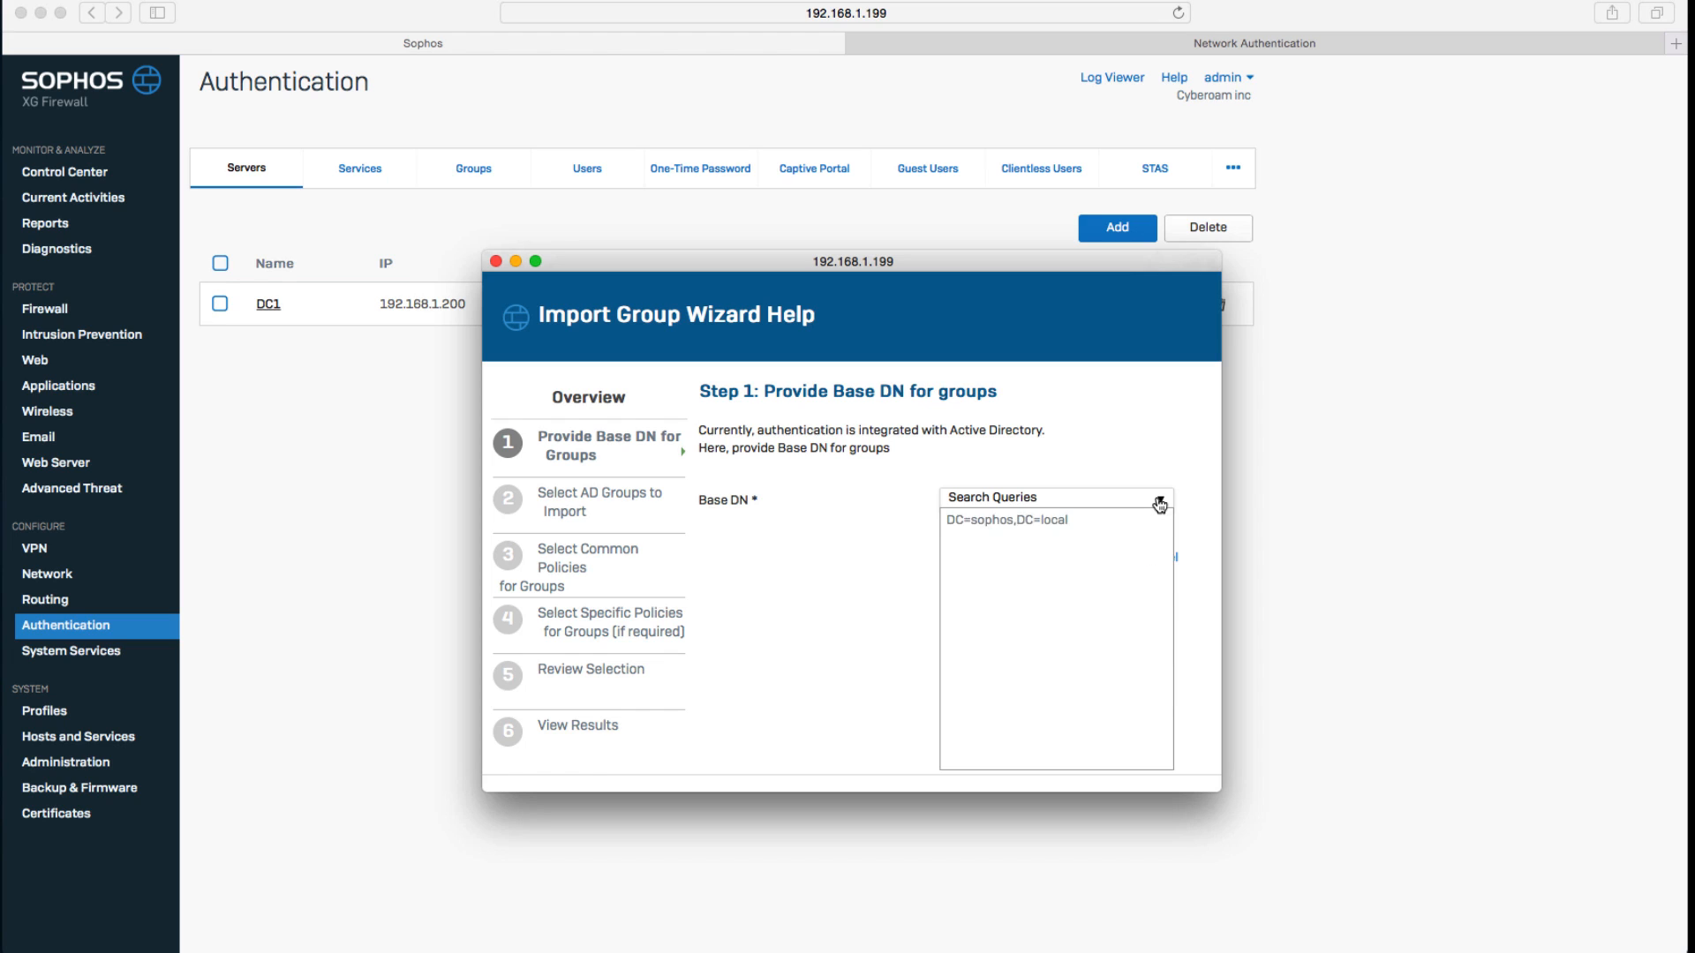
click(1099, 527)
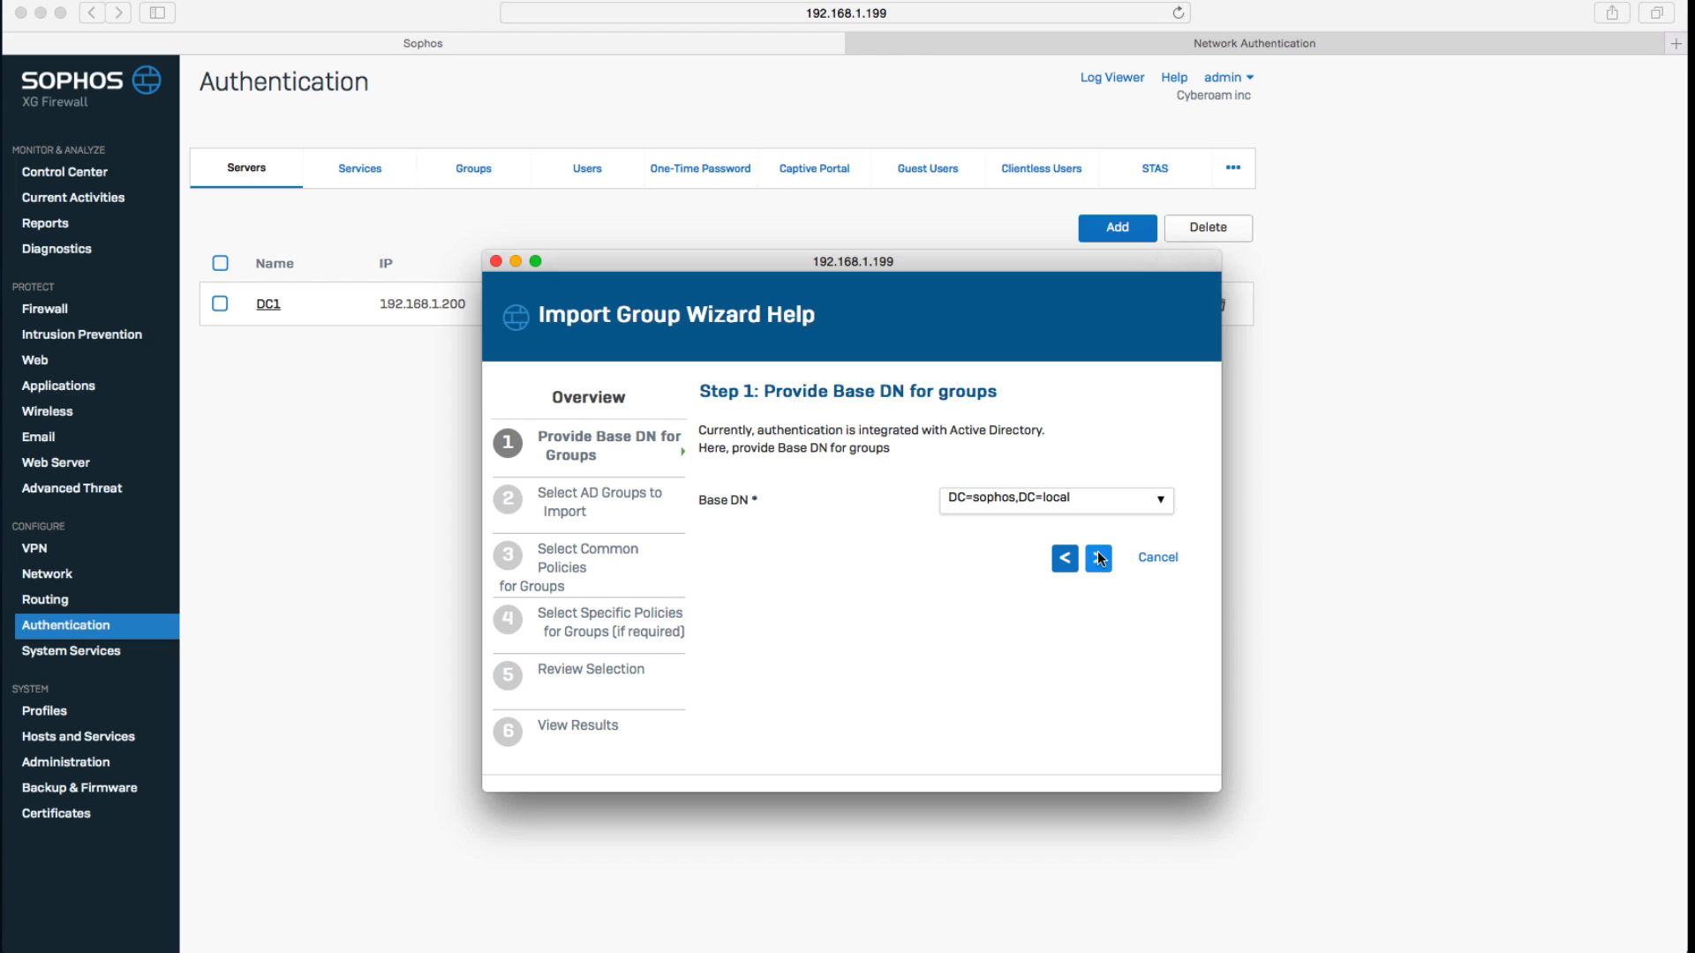
click(1098, 554)
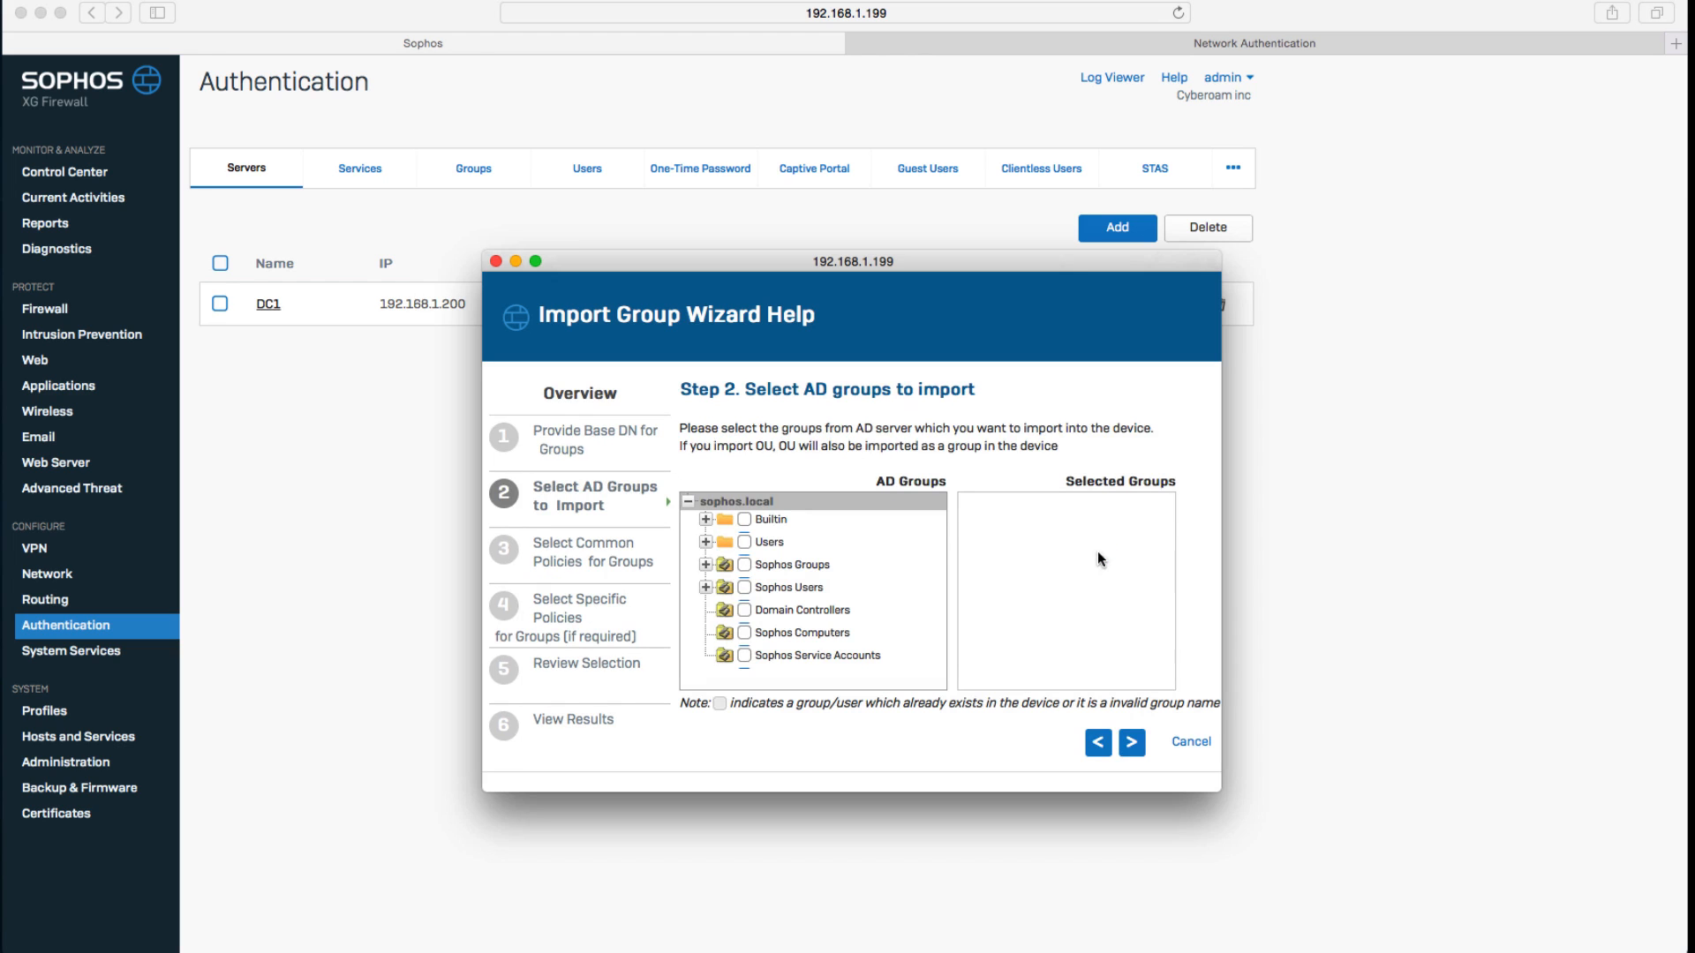
Select the Sales, Engineering, Admin, IT and Accounting groups under Sophos Users for import.
click(705, 587)
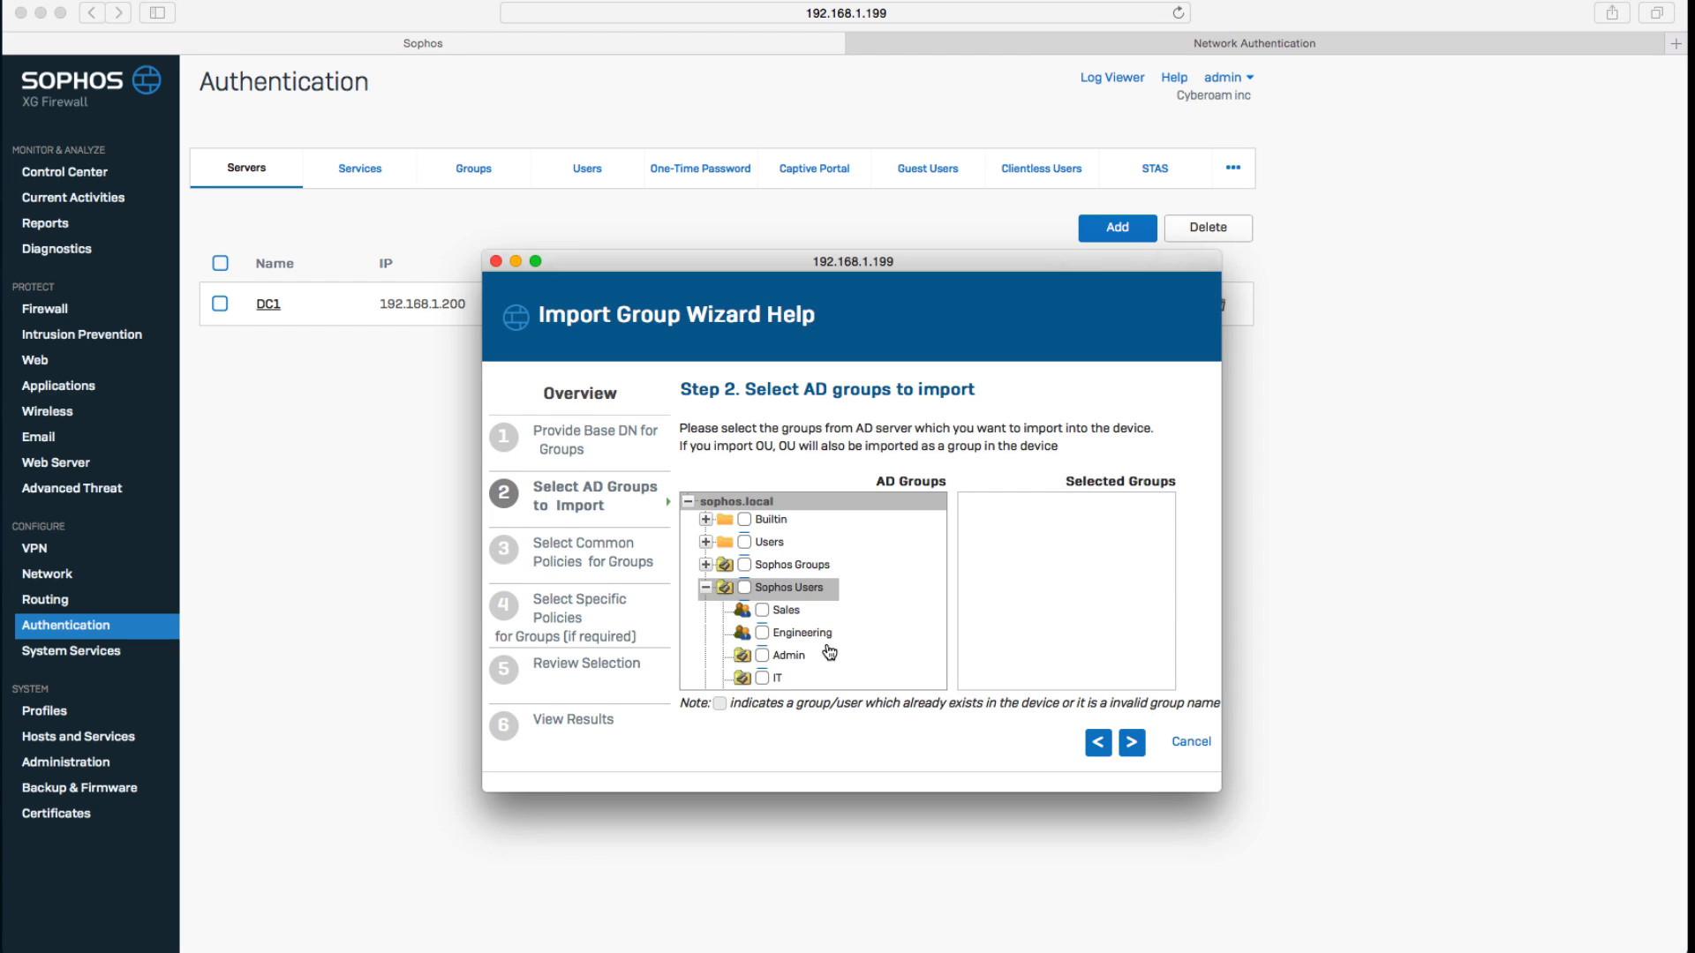
scroll(830, 653, down, 3)
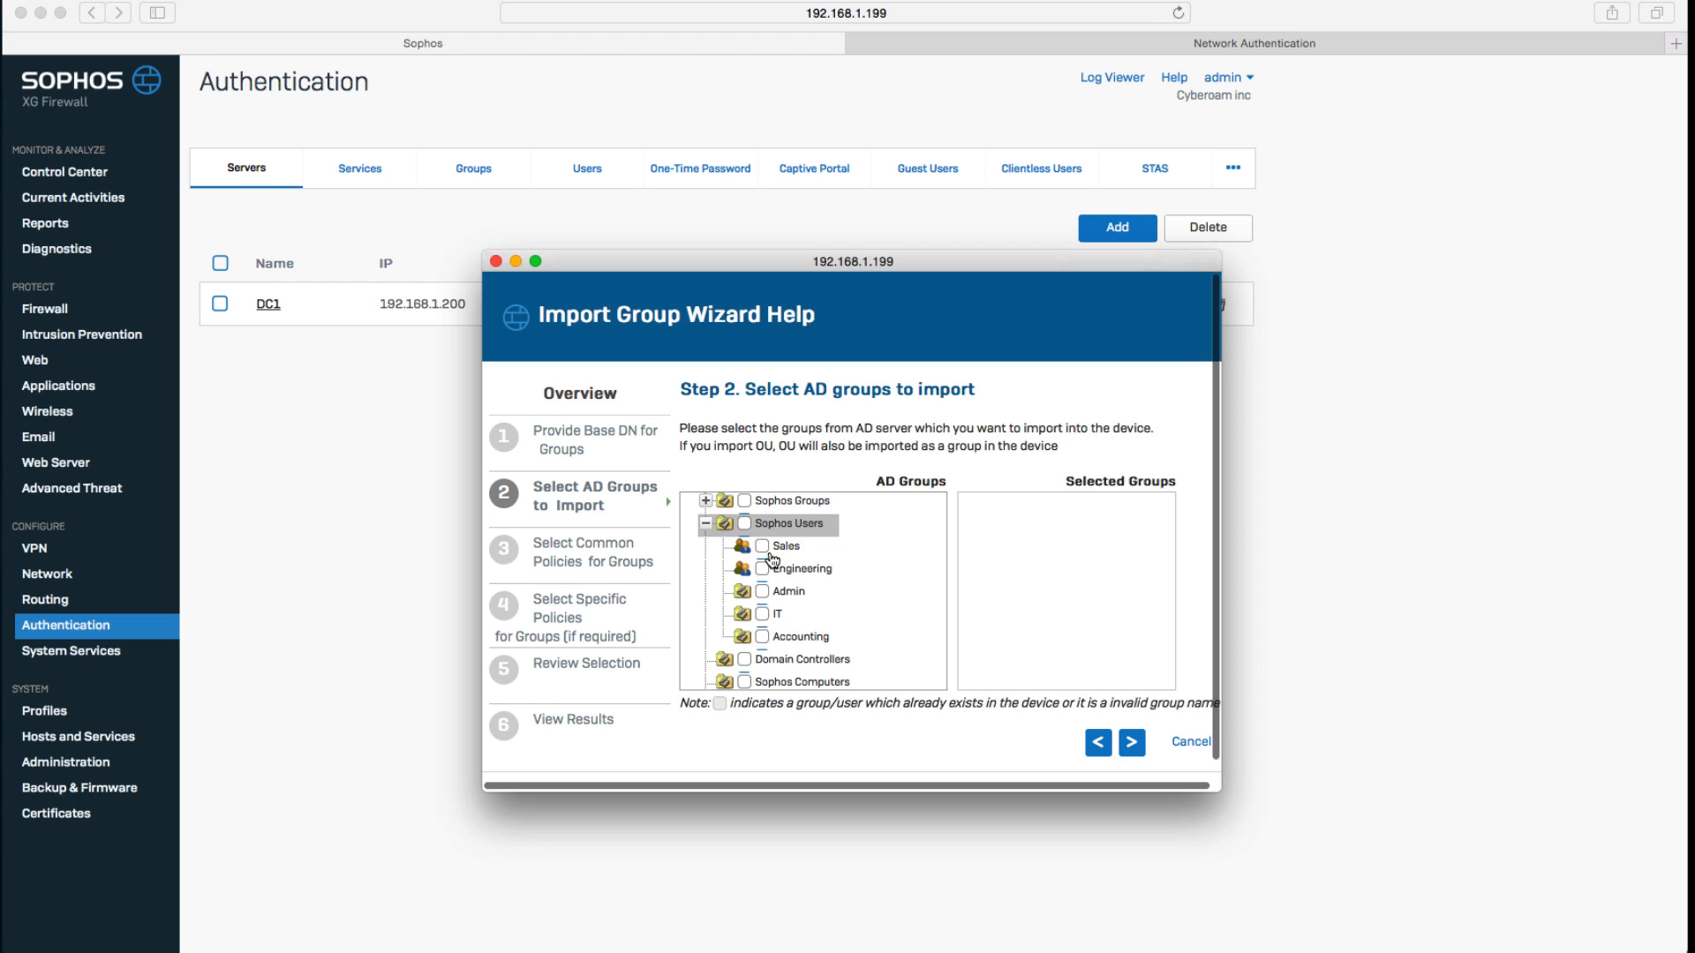
click(765, 546)
click(765, 569)
click(764, 591)
click(765, 614)
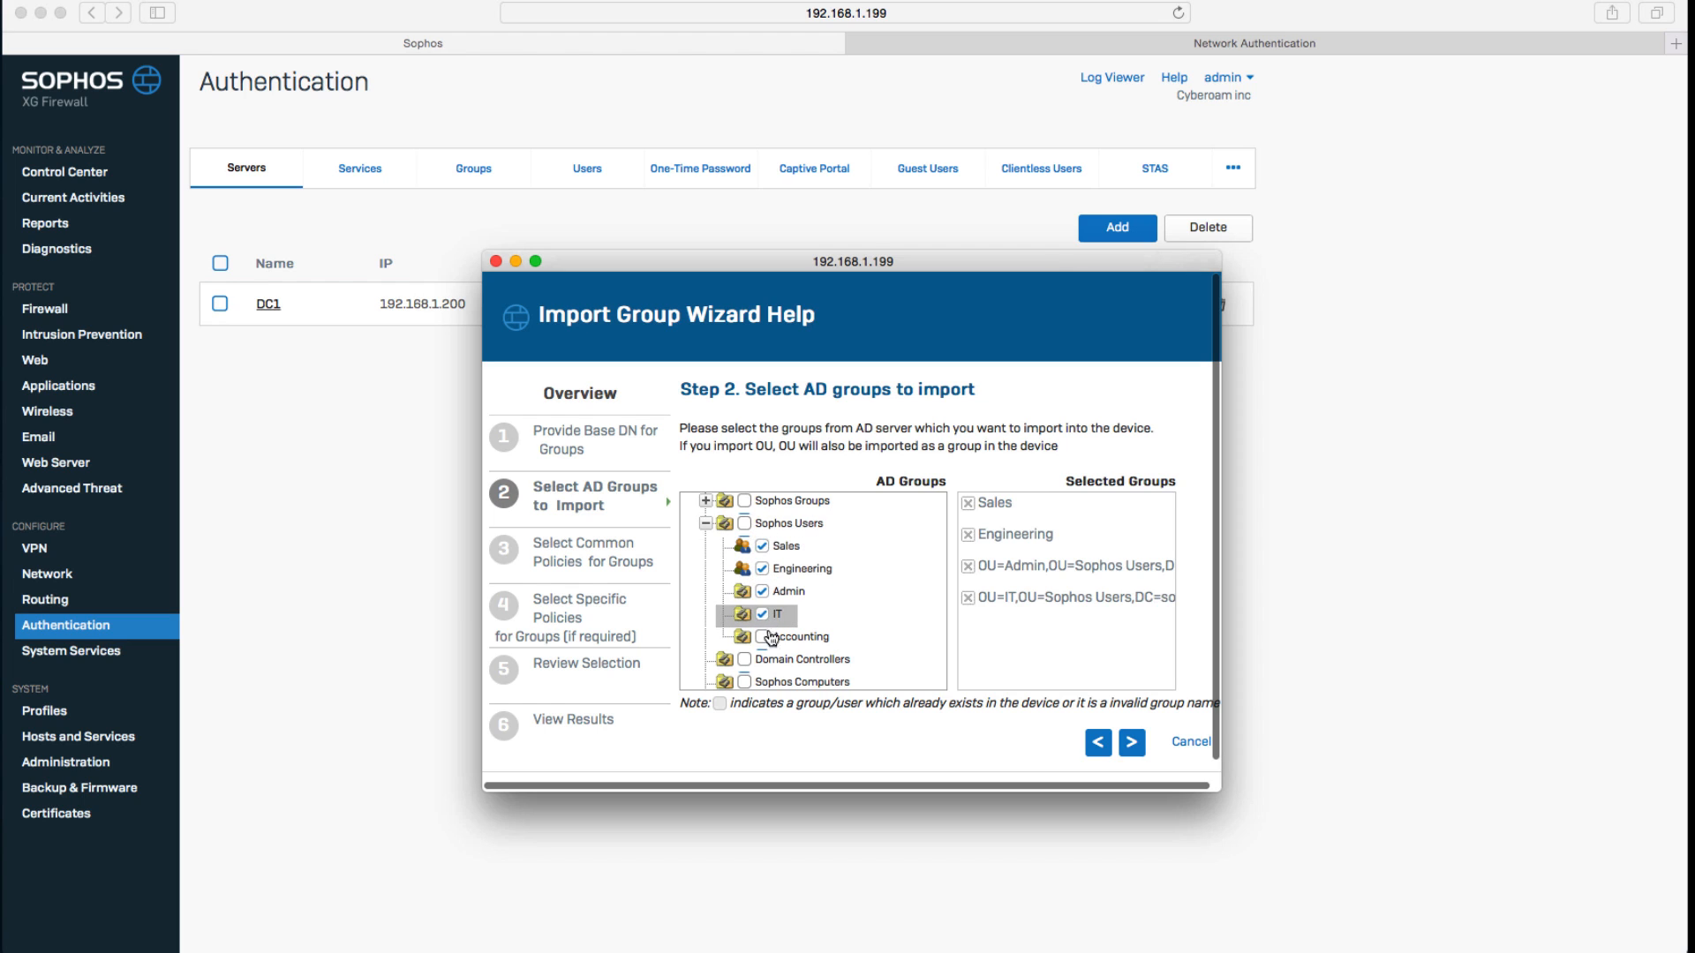
click(765, 637)
click(1129, 742)
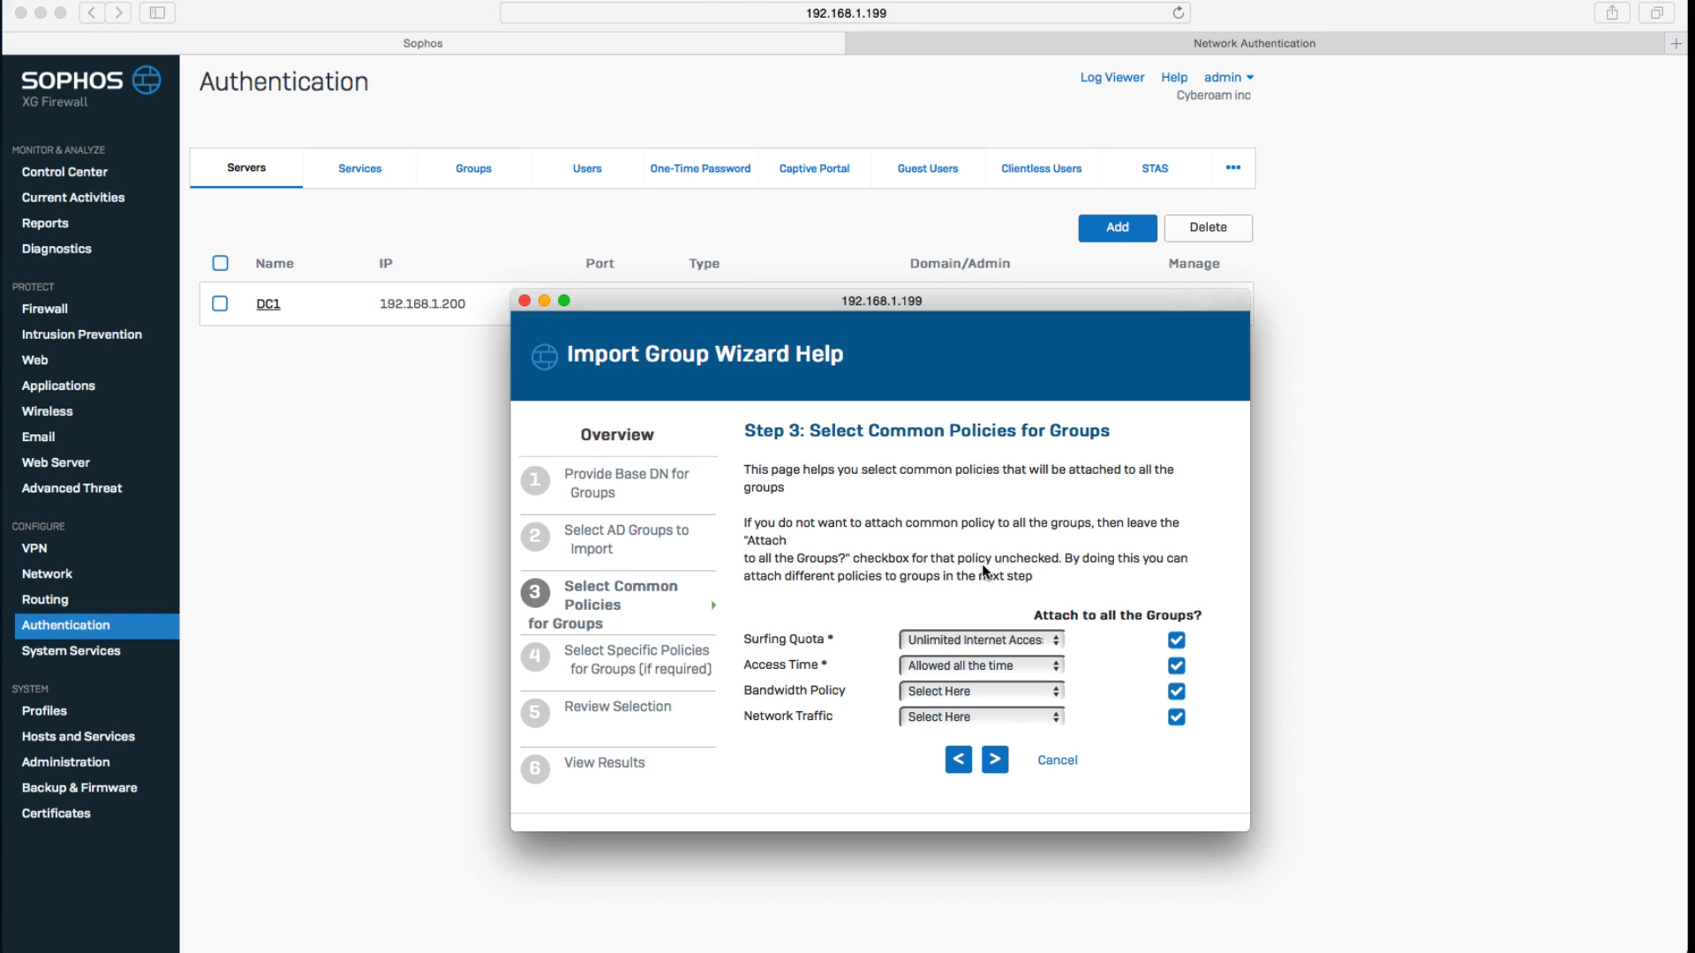
Keep the default common policies, finish the review and confirm migrating the groups.
click(991, 757)
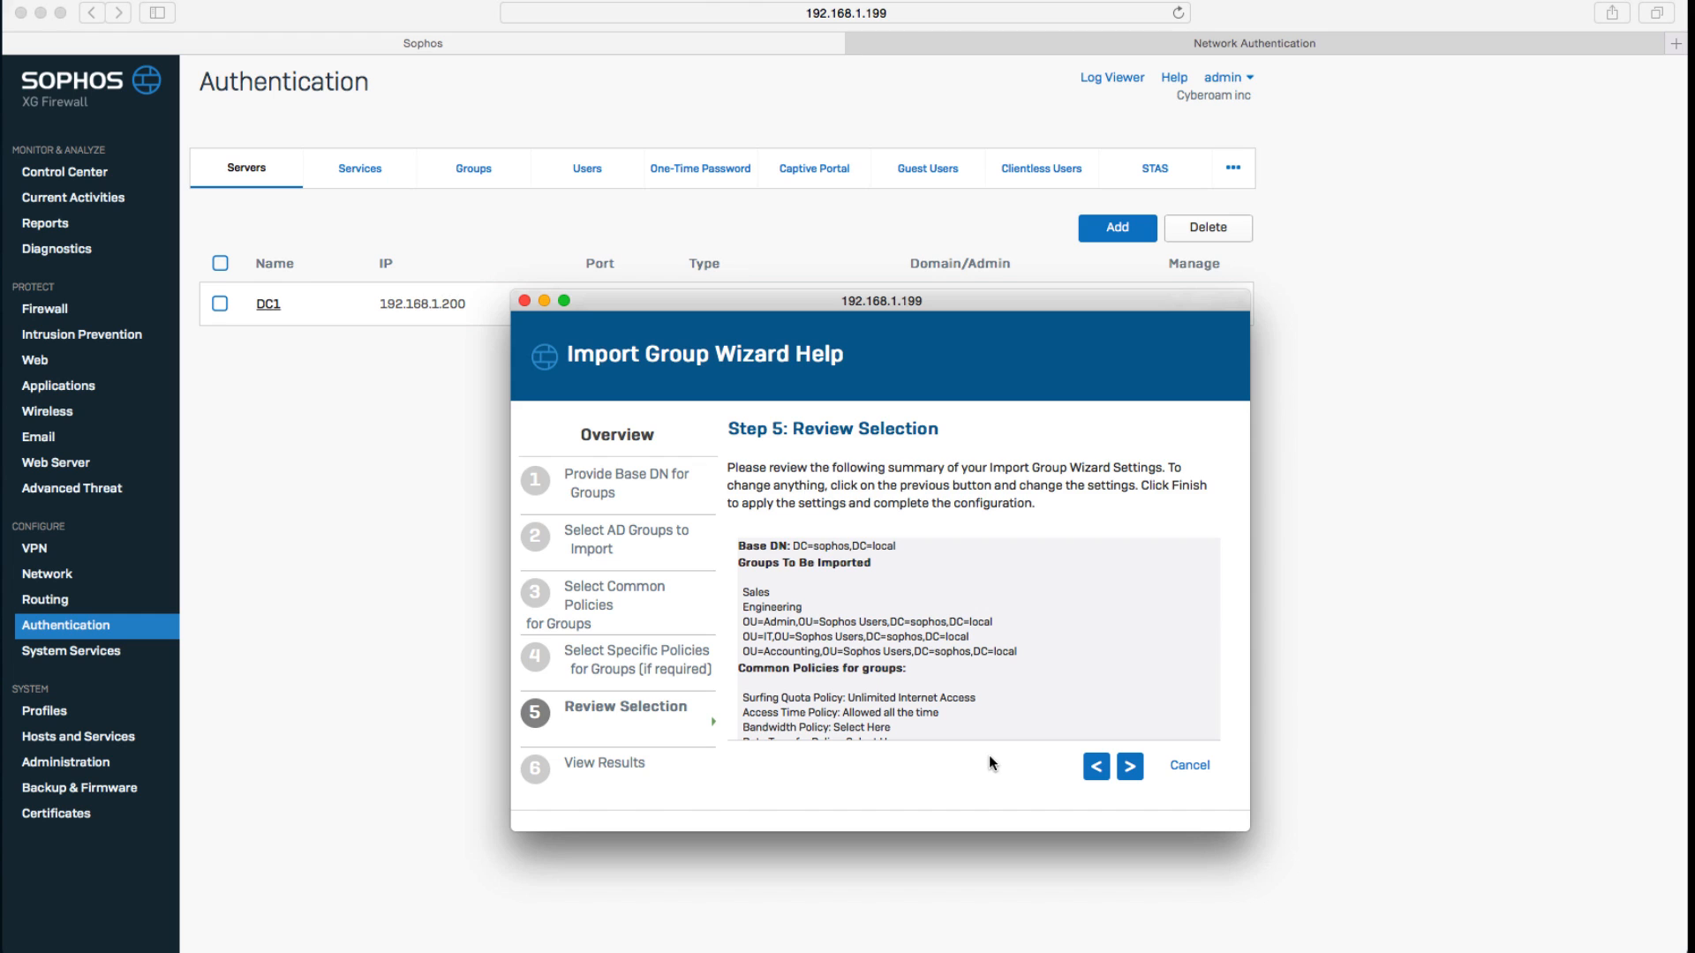
click(1129, 767)
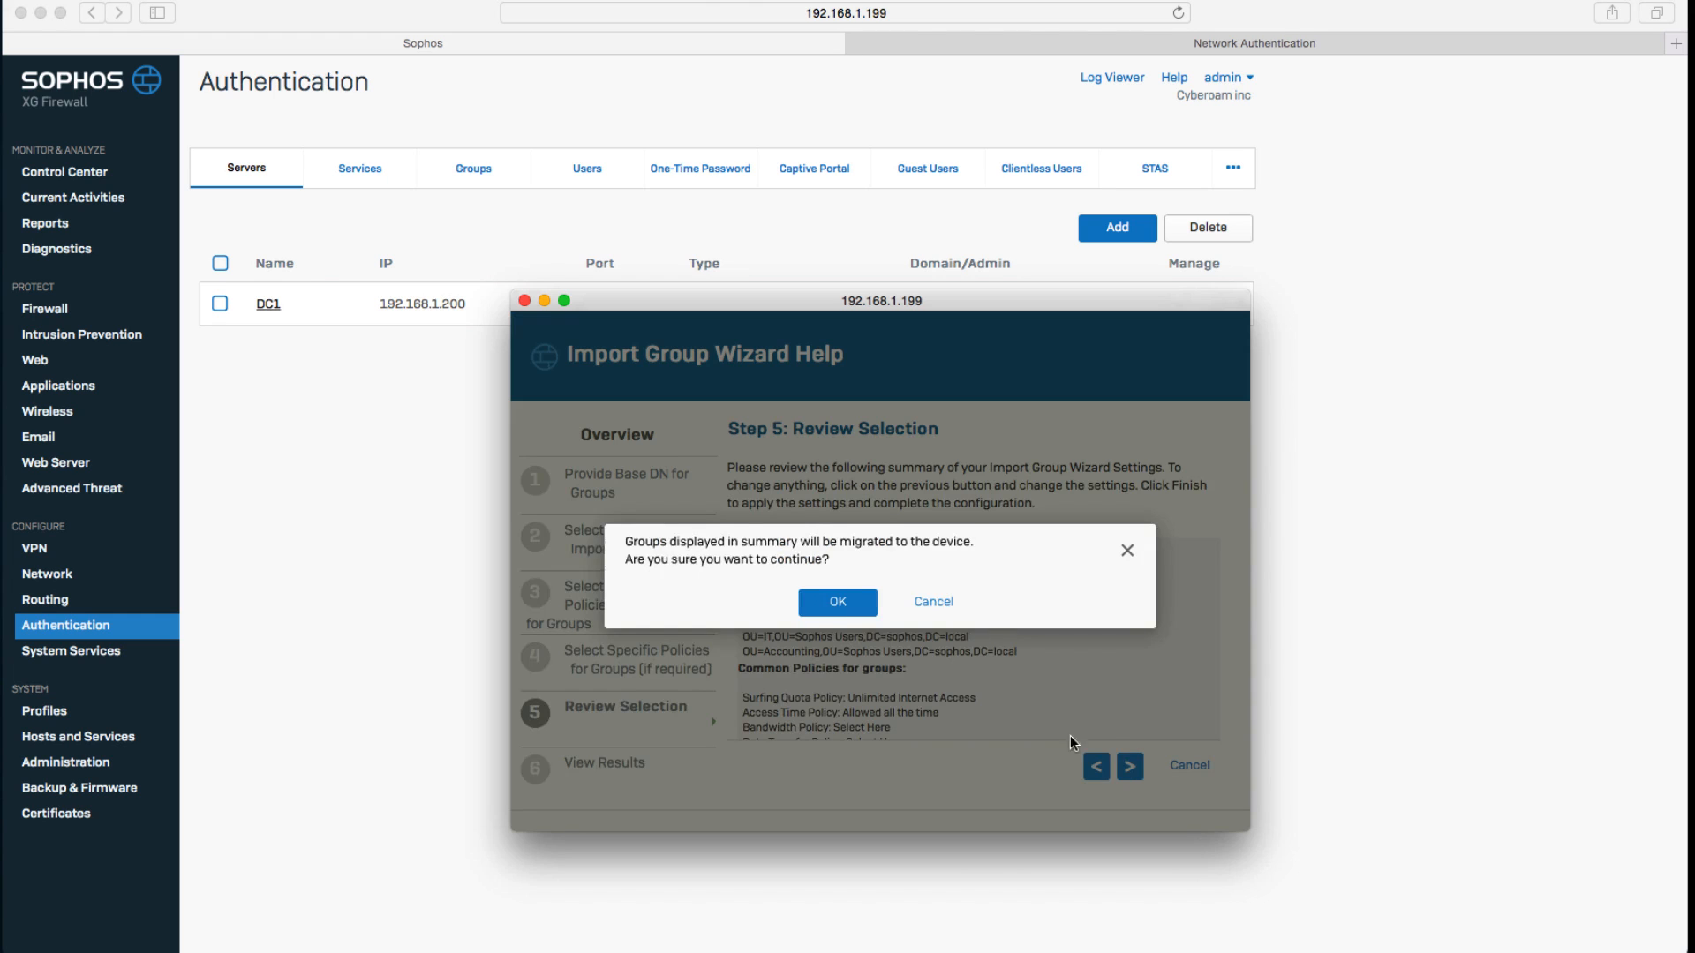
click(864, 600)
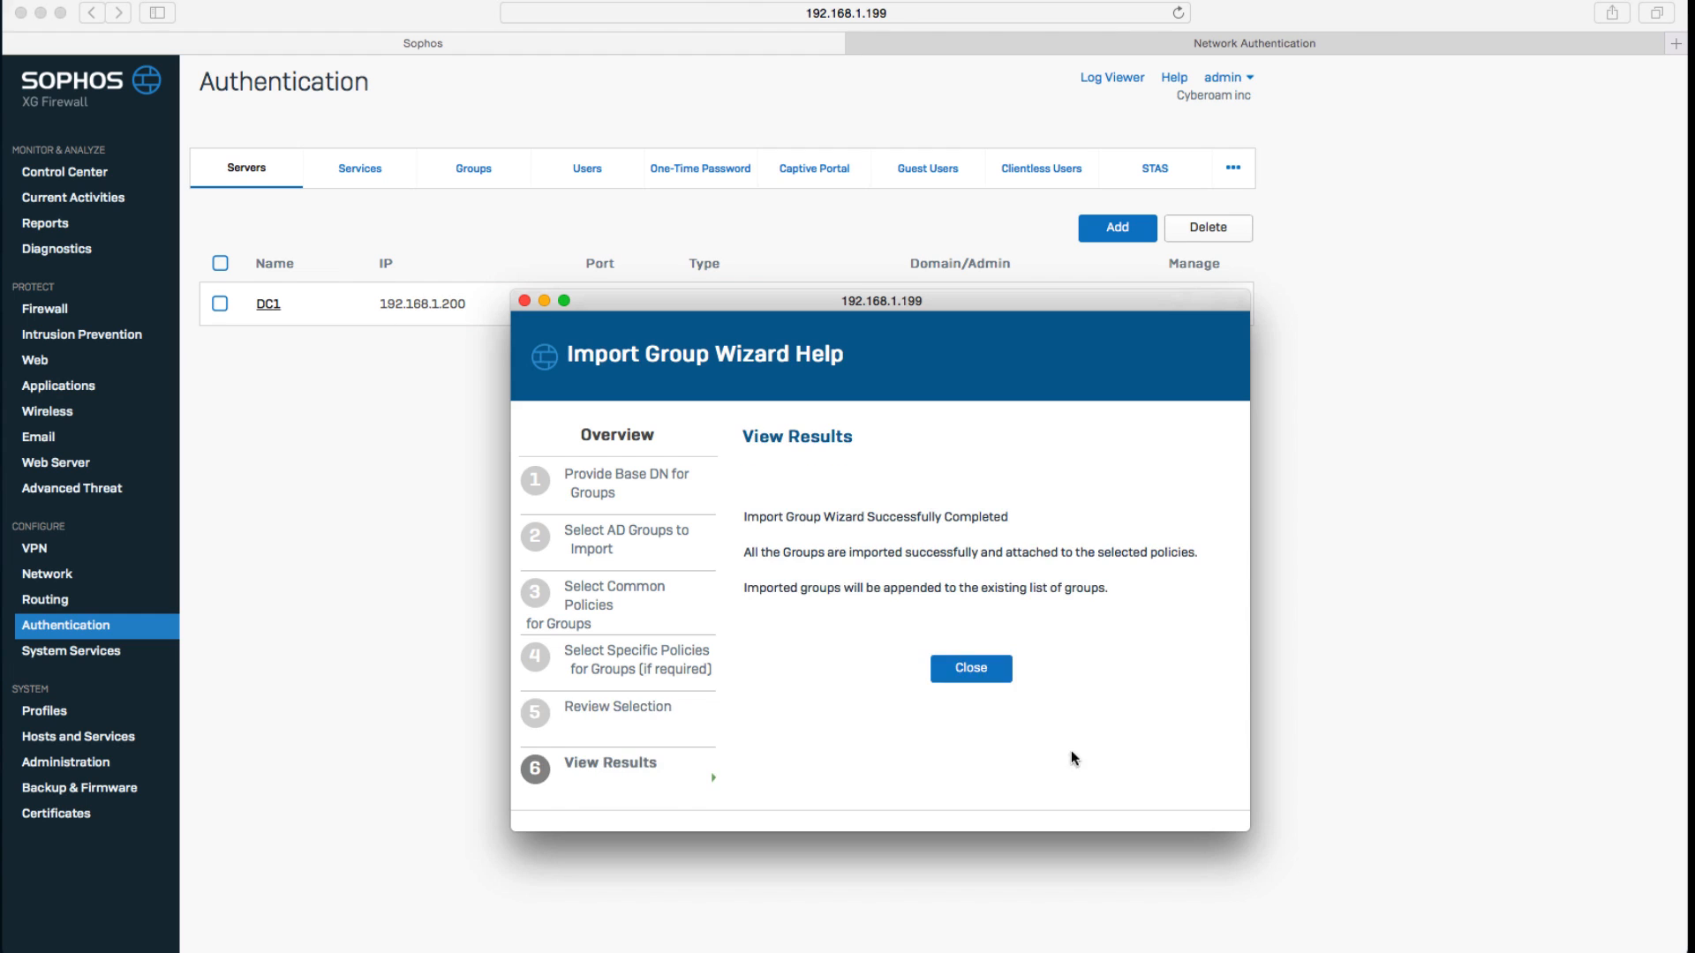
Close the import wizard and open the authentication services settings.
click(977, 670)
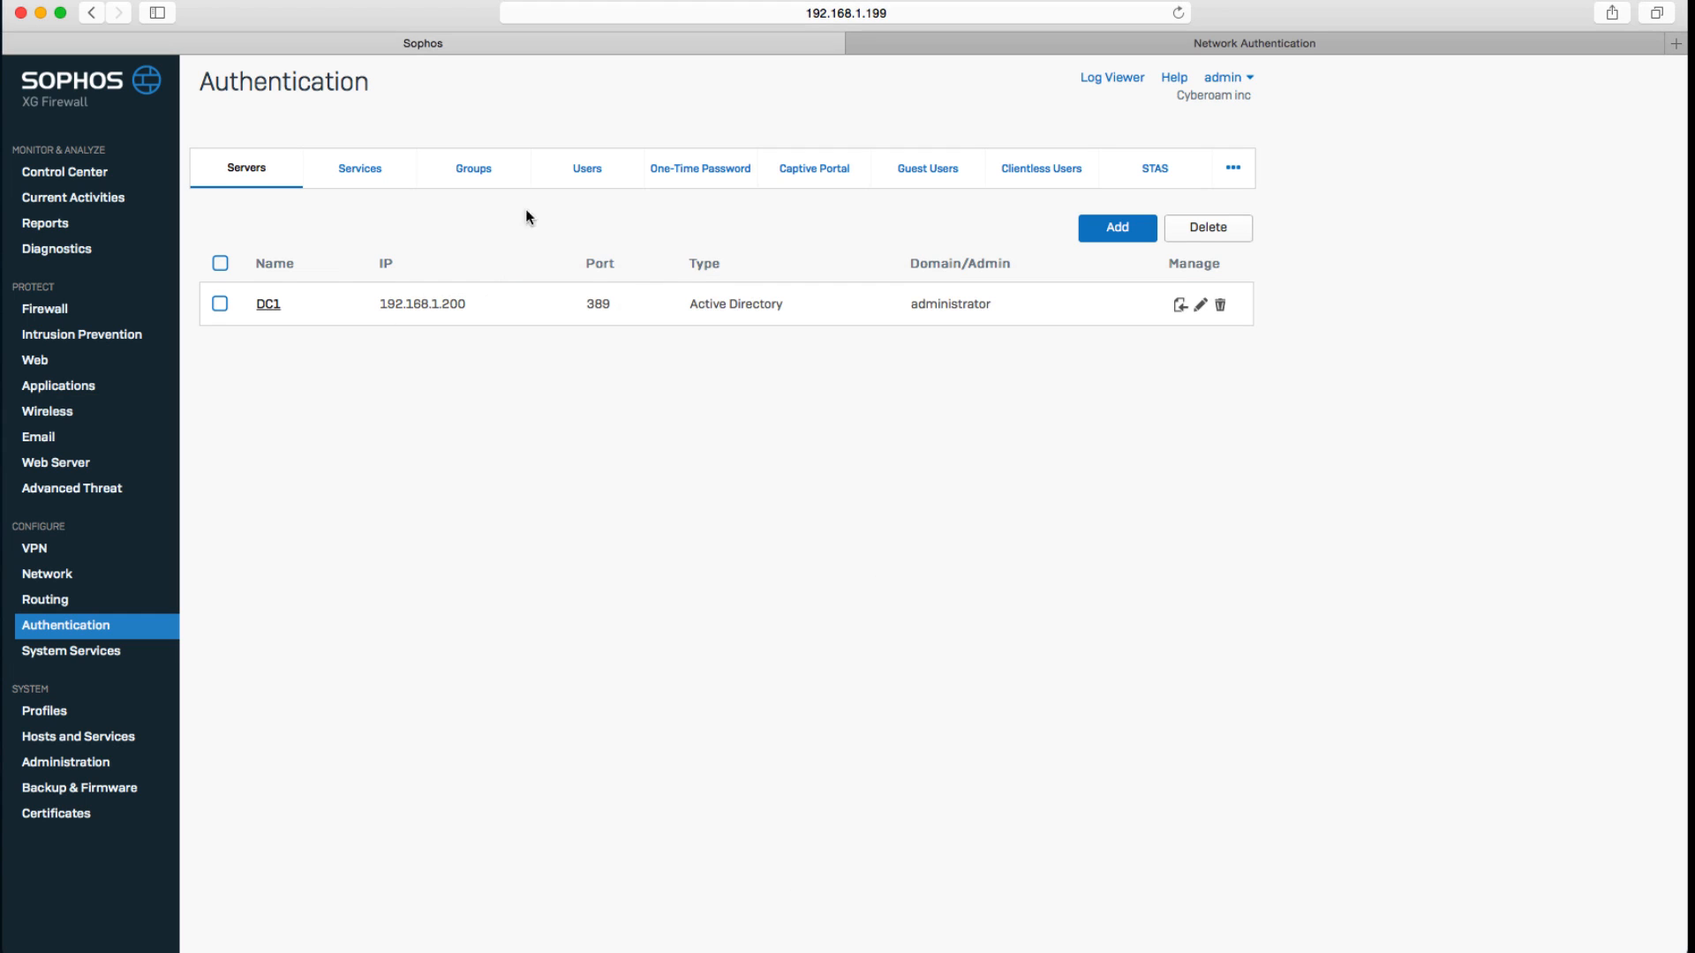
click(465, 167)
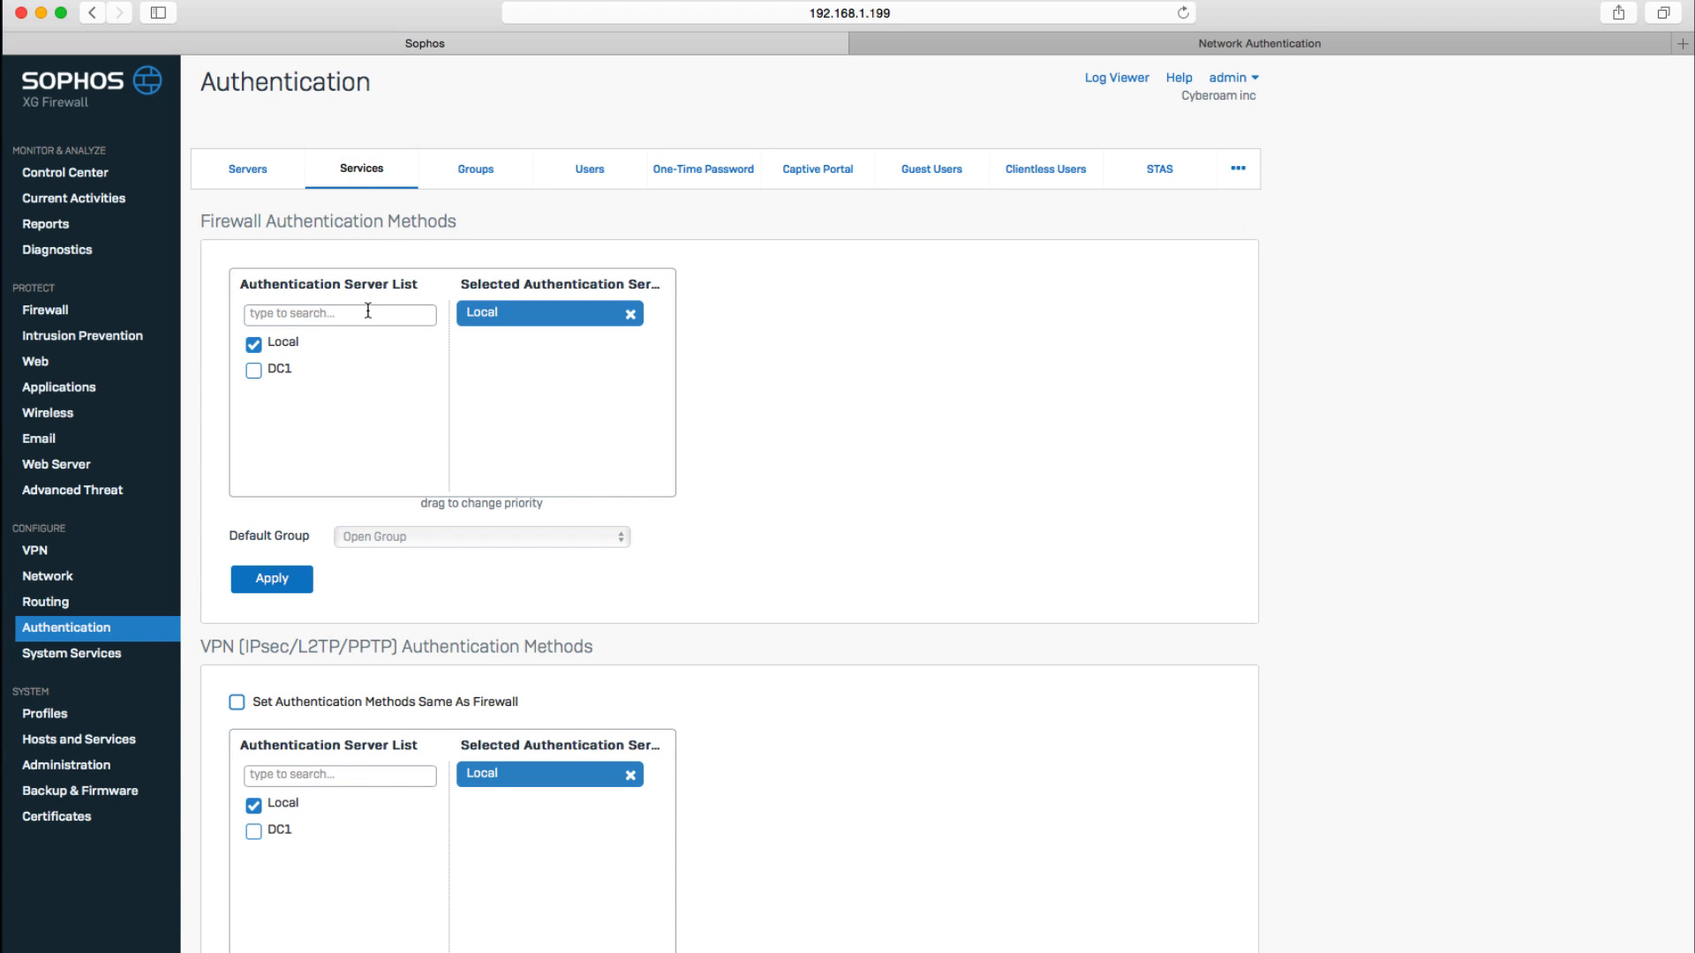
Add DC1 to the firewall authentication methods, give it priority above Local, and apply.
click(255, 372)
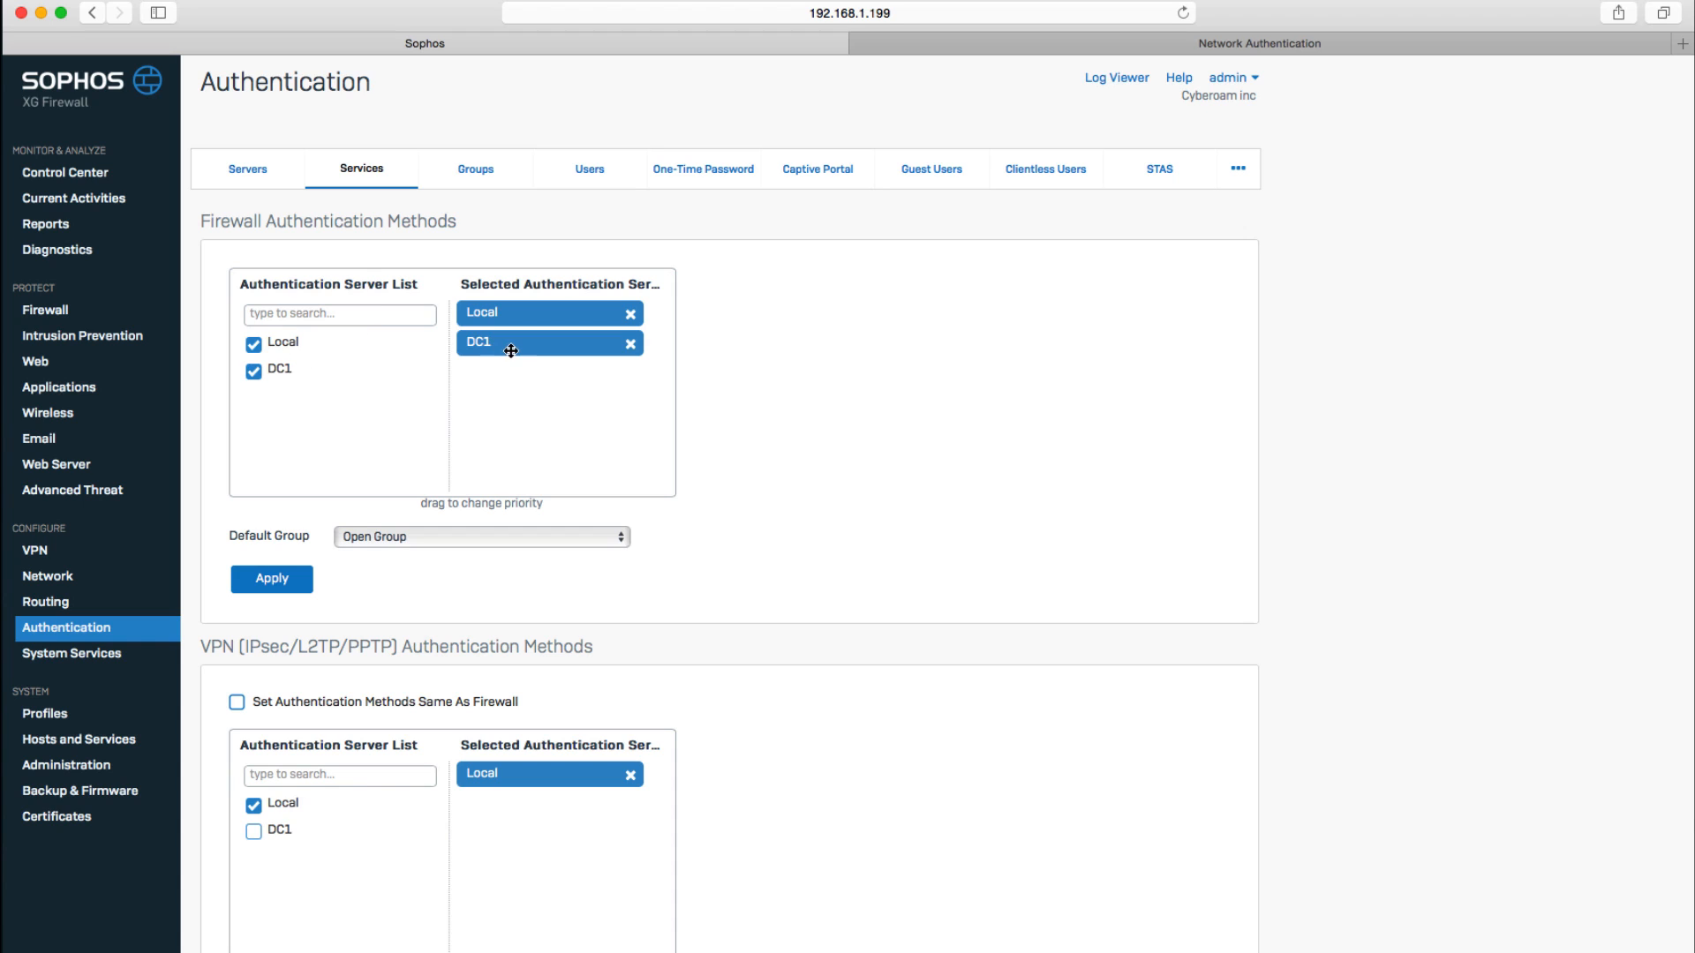
drag(517, 347, 515, 321)
click(278, 582)
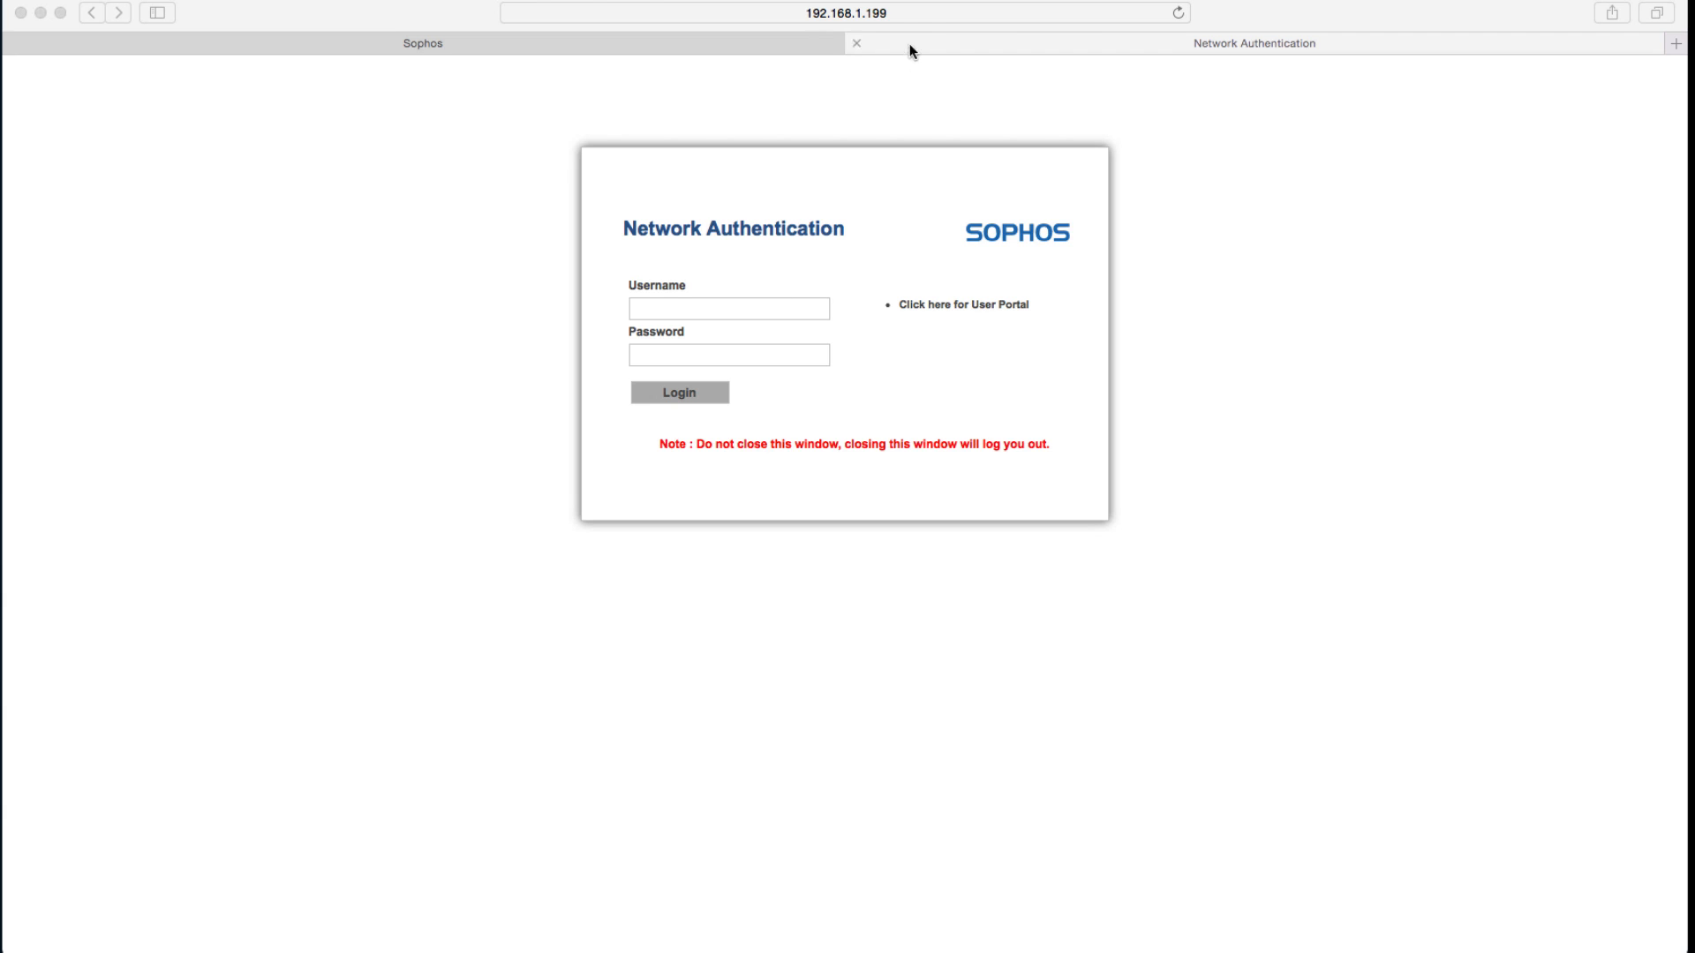
Log in on the Network Authentication page with an AD user's username and the account password.
click(927, 16)
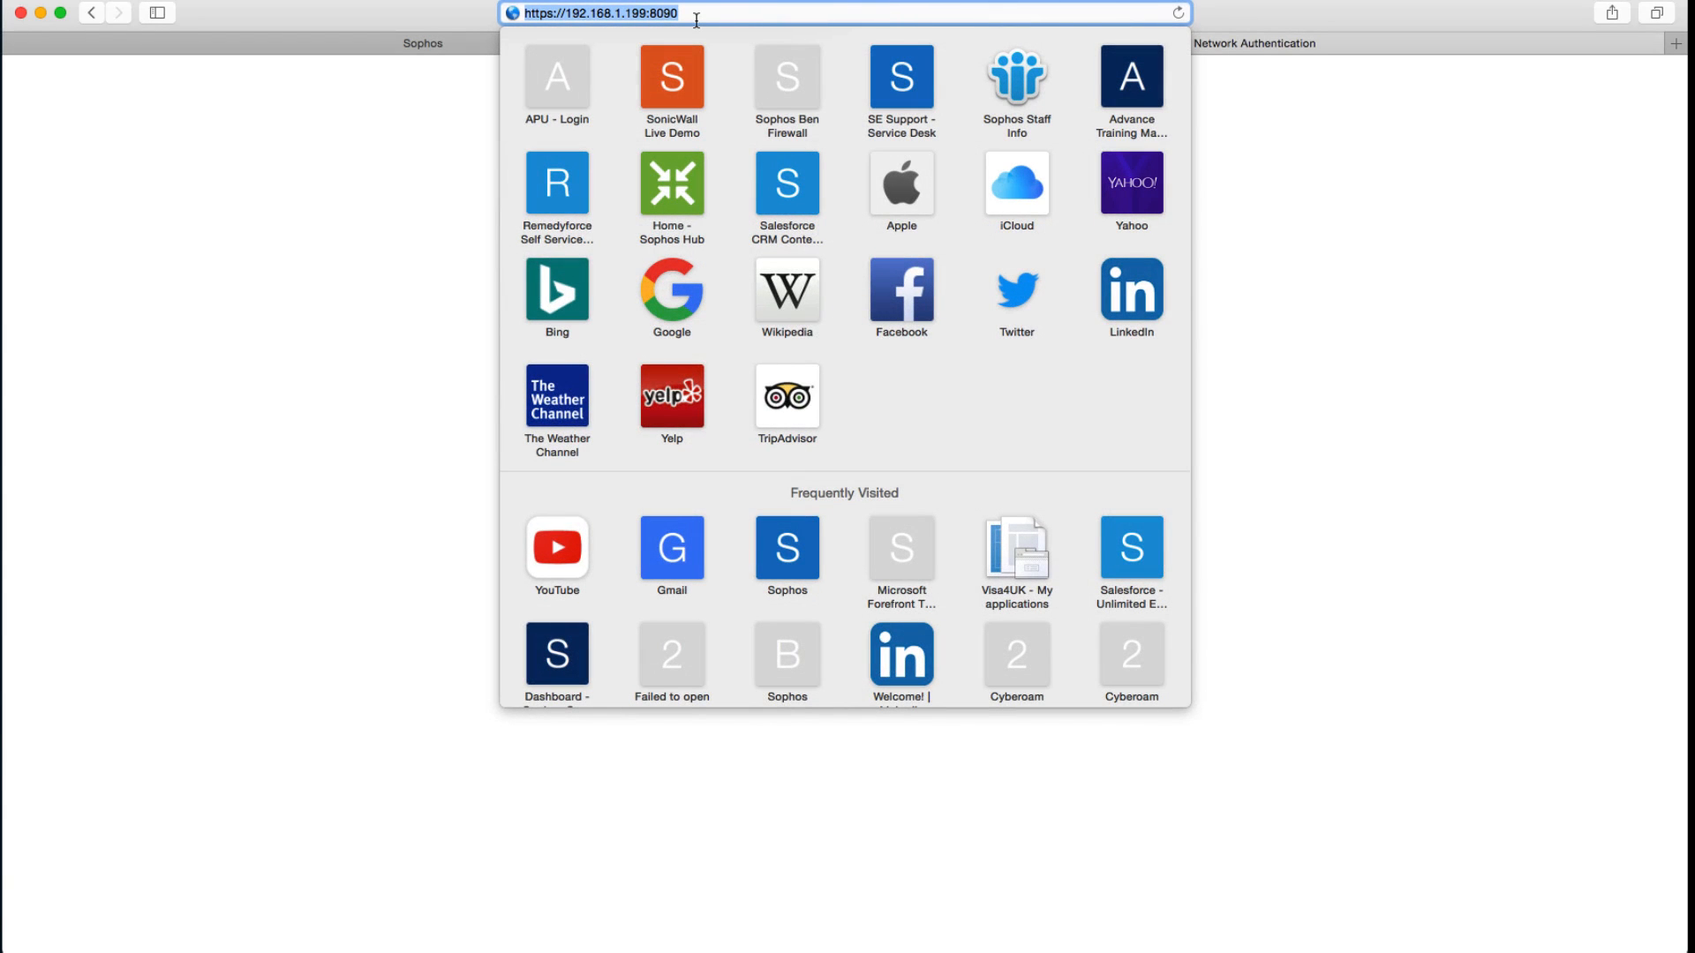
click(454, 193)
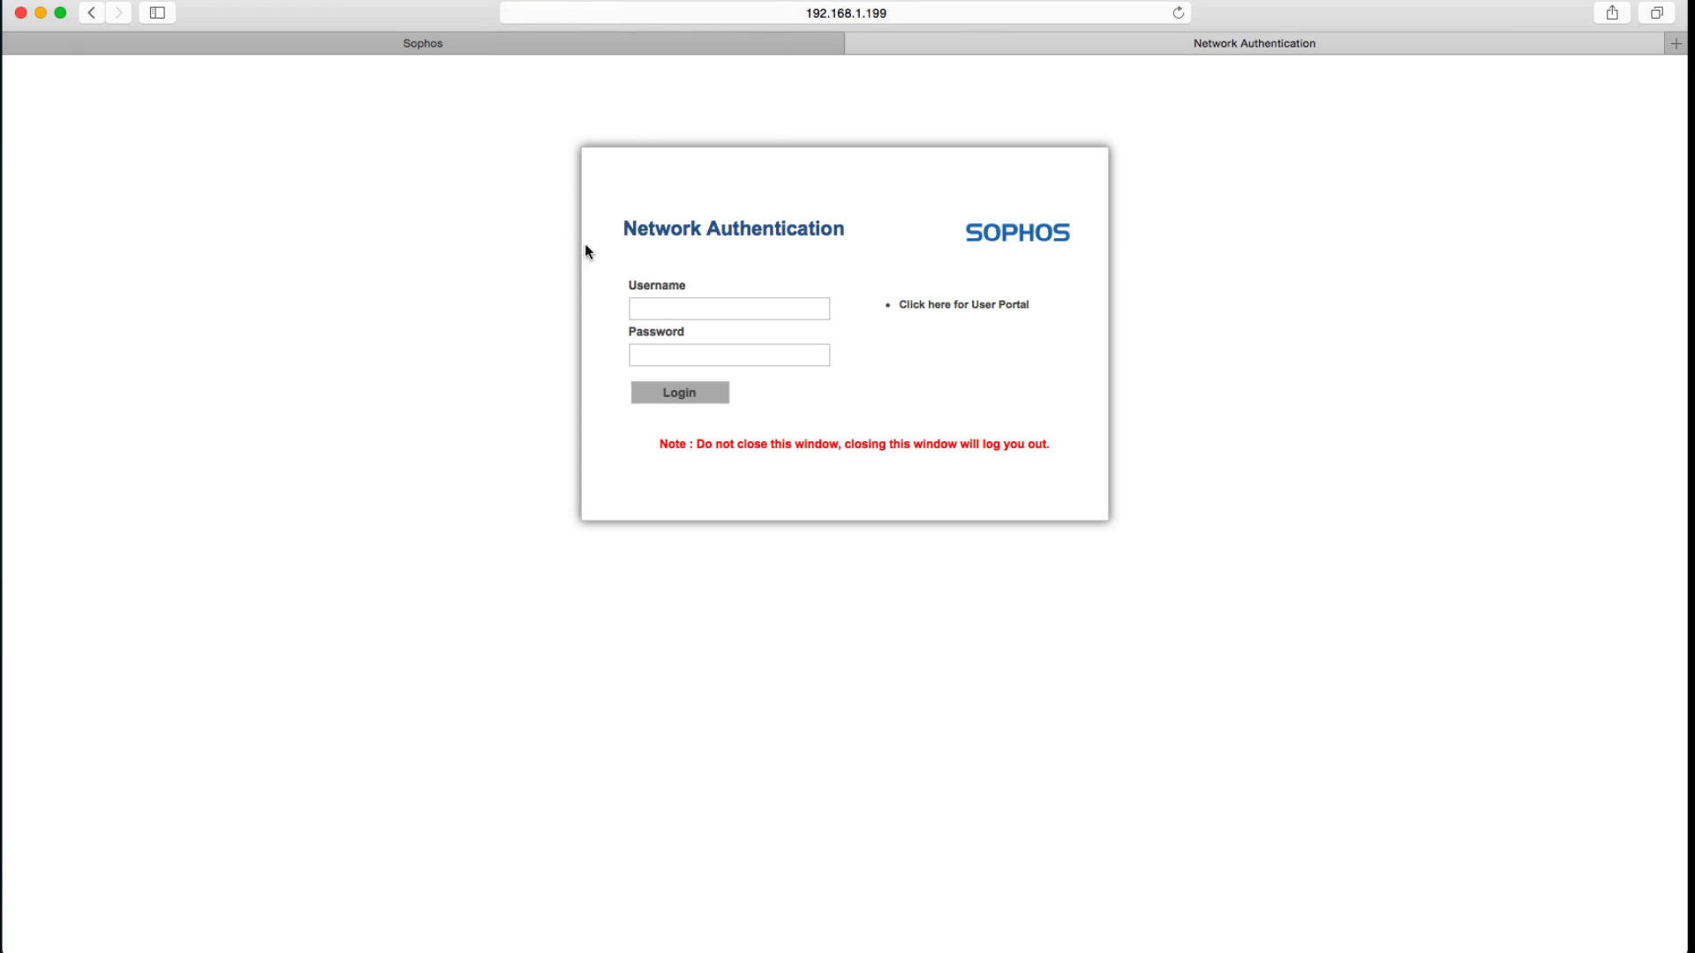
click(668, 307)
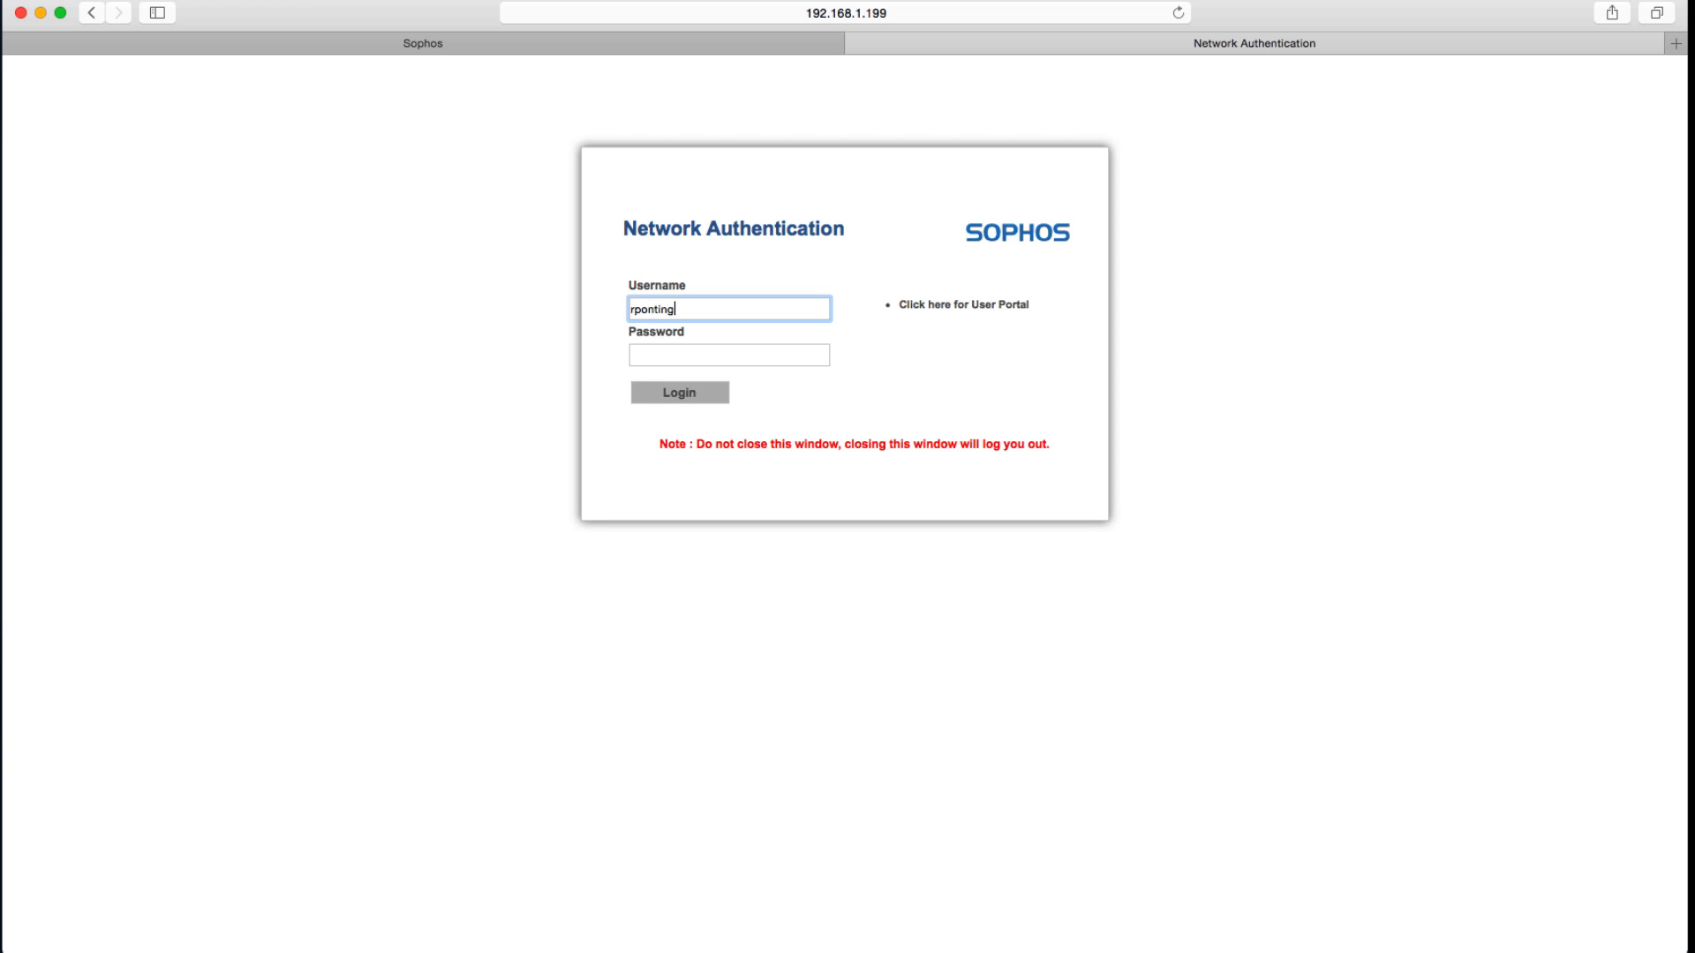
key(Tab)
text(•••••••)
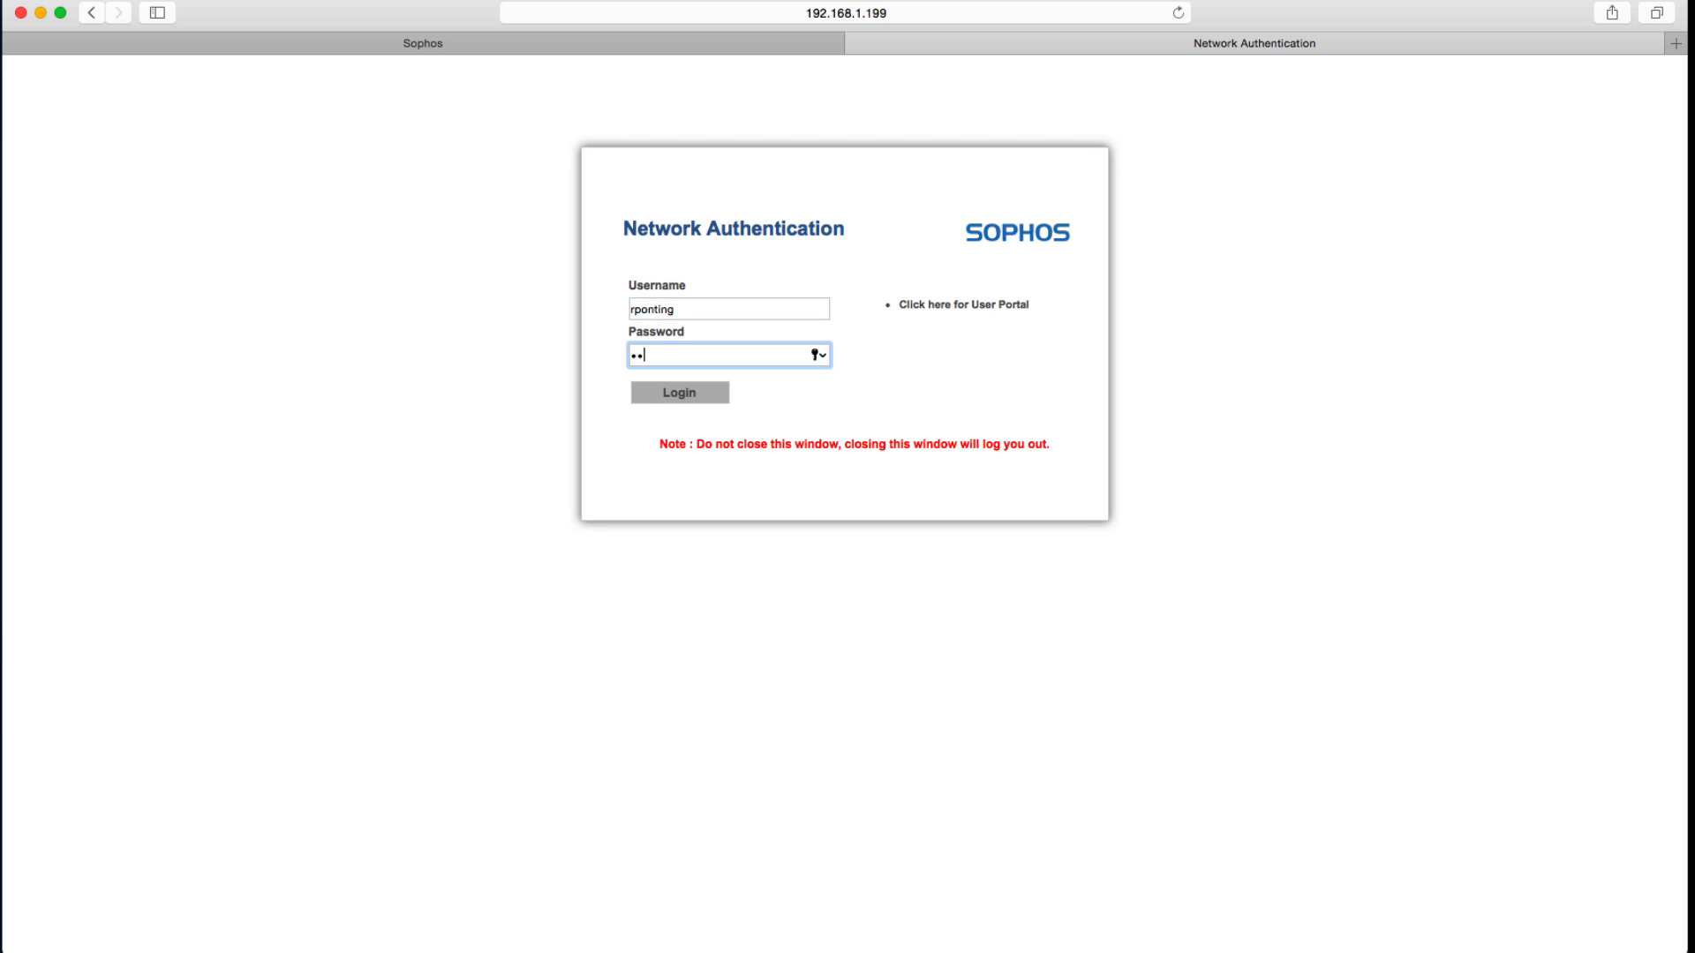
key(Return)
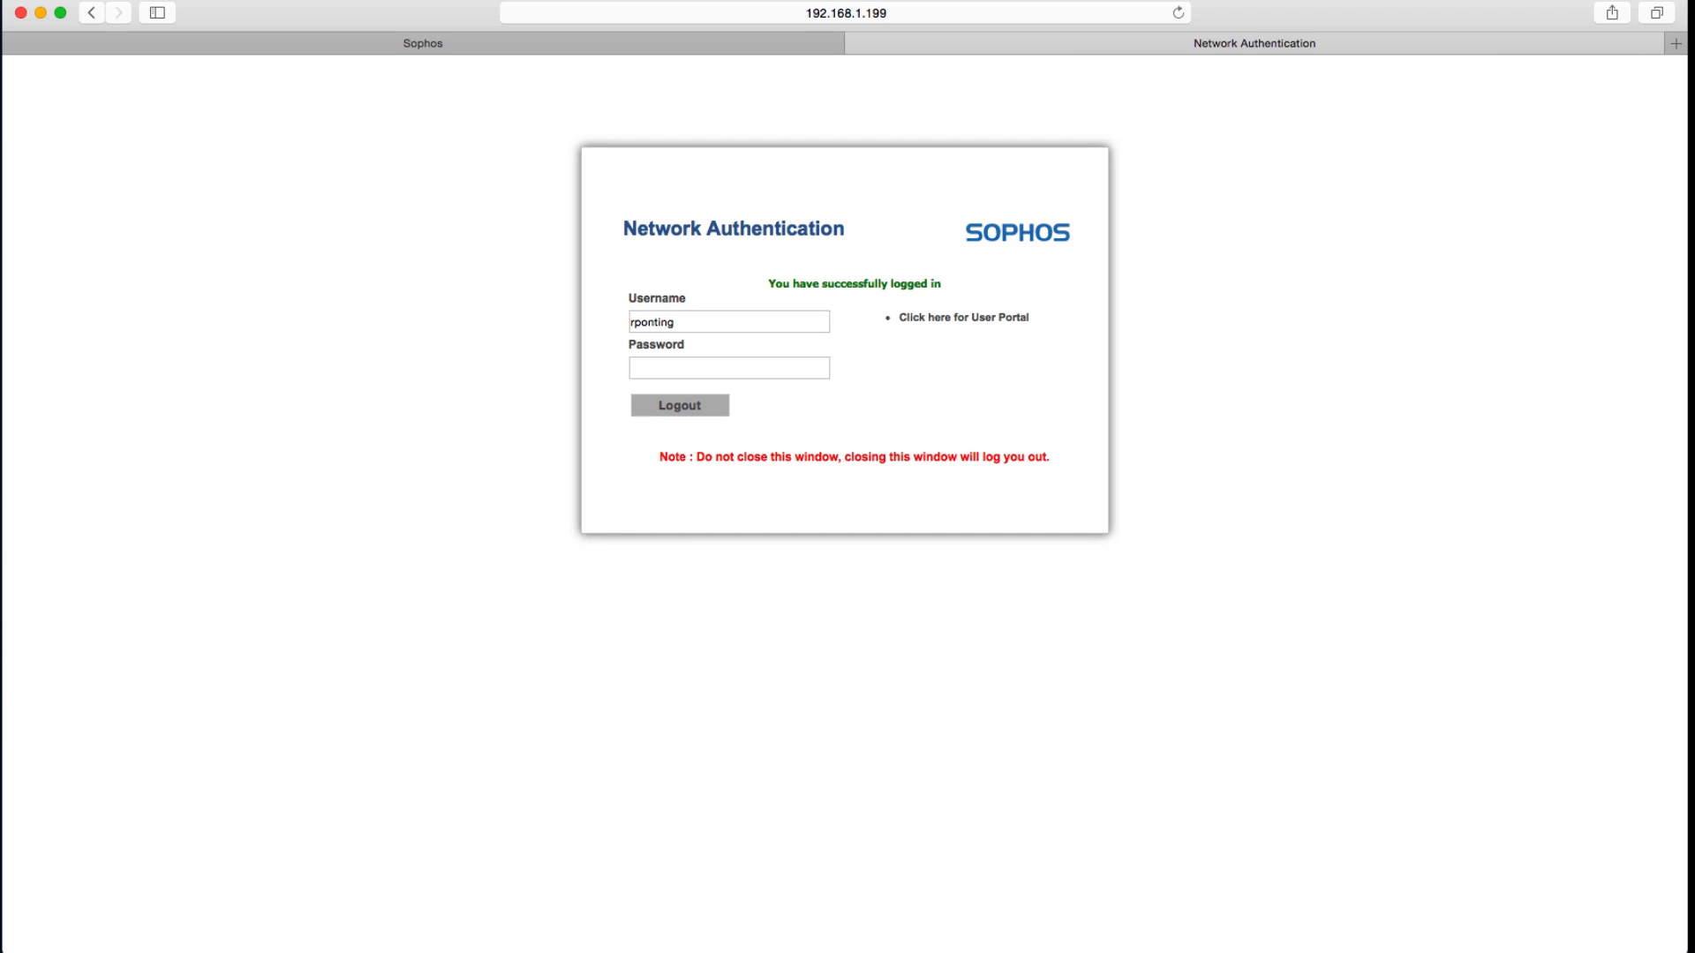
Log out, then log in again as a second AD user with that user's username and password.
click(662, 404)
double_click(722, 327)
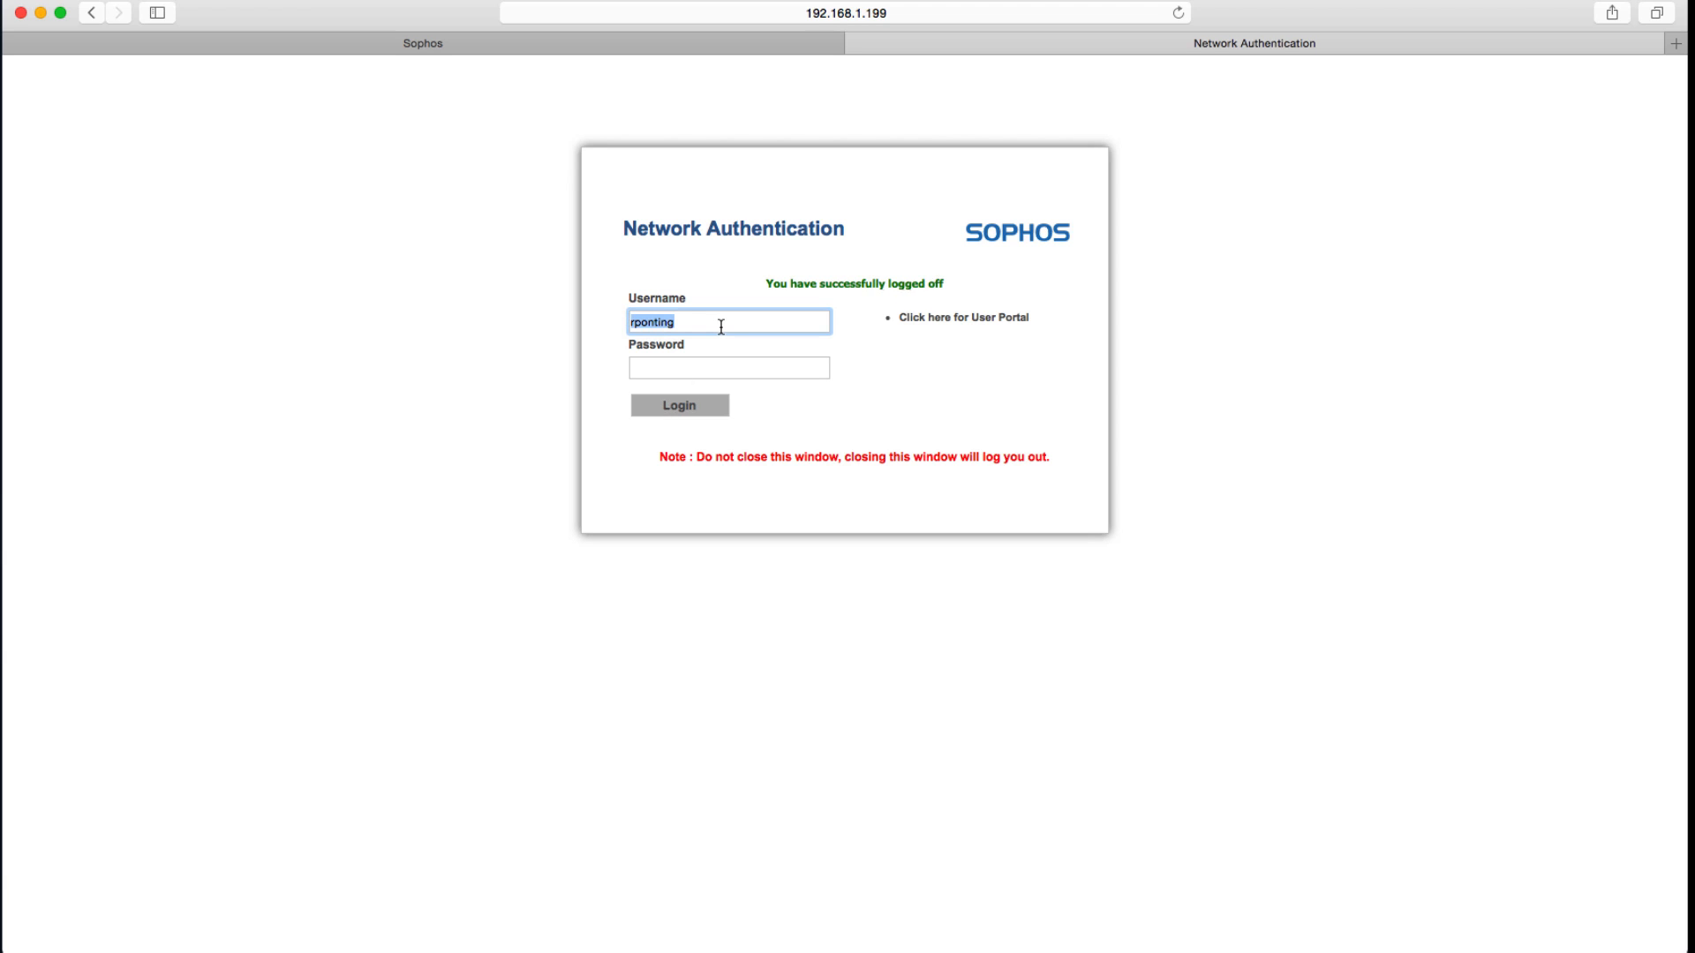
key(Tab)
text(•••••••••)
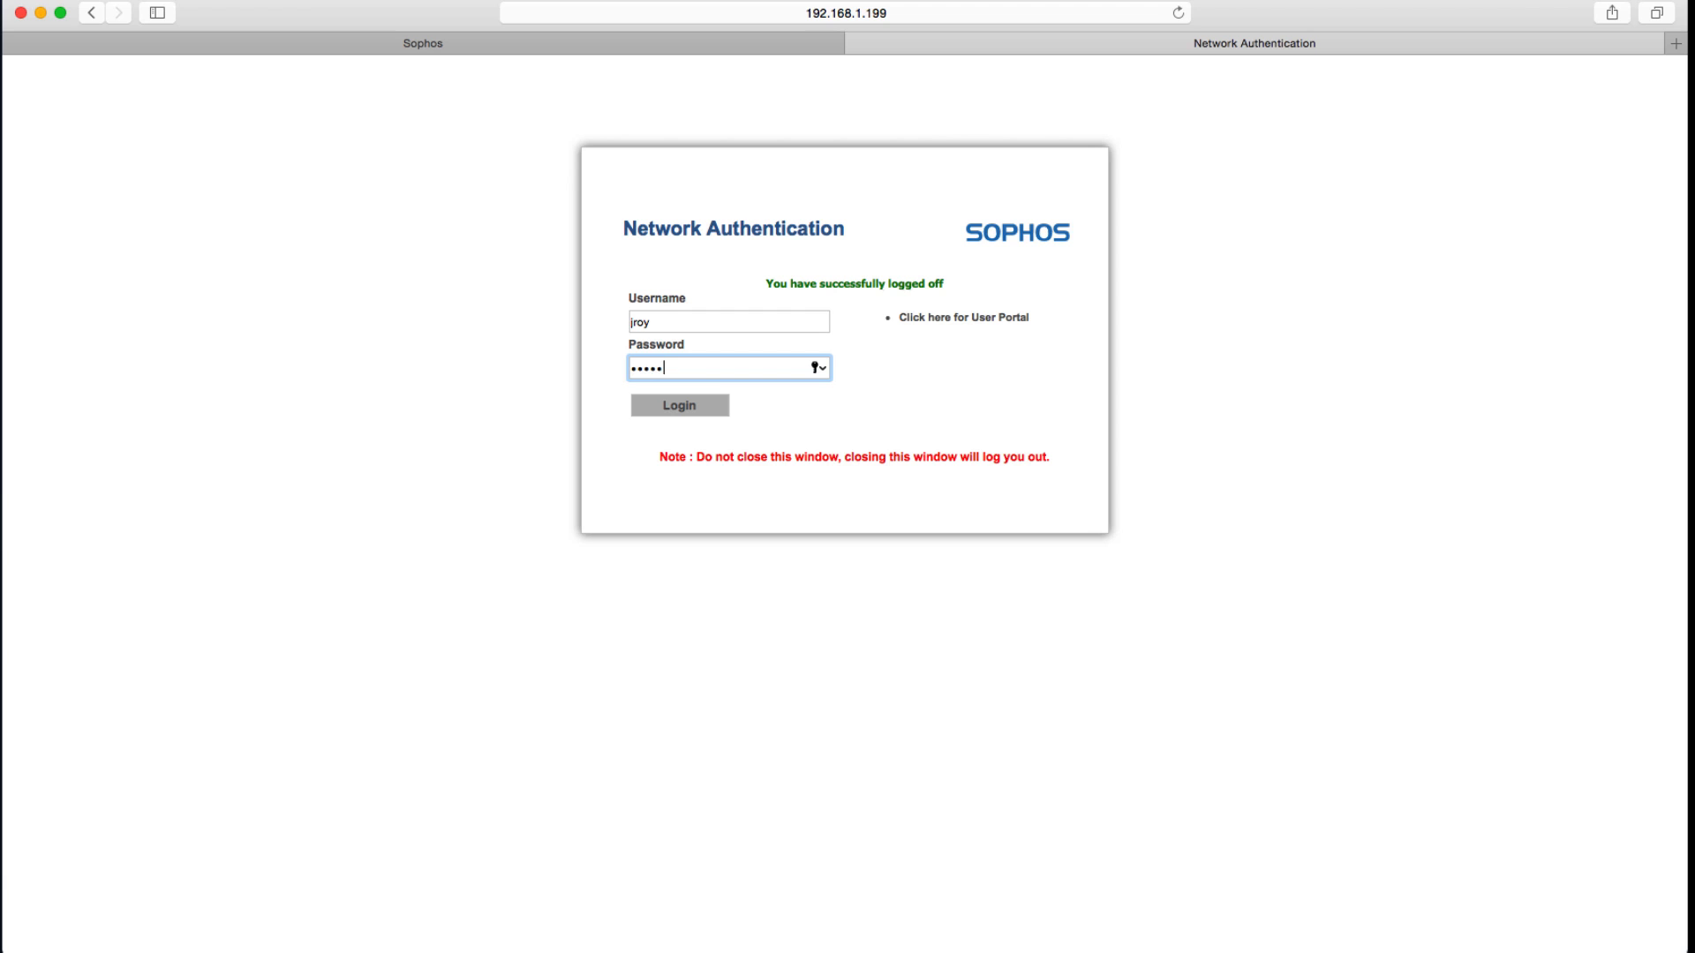
key(Return)
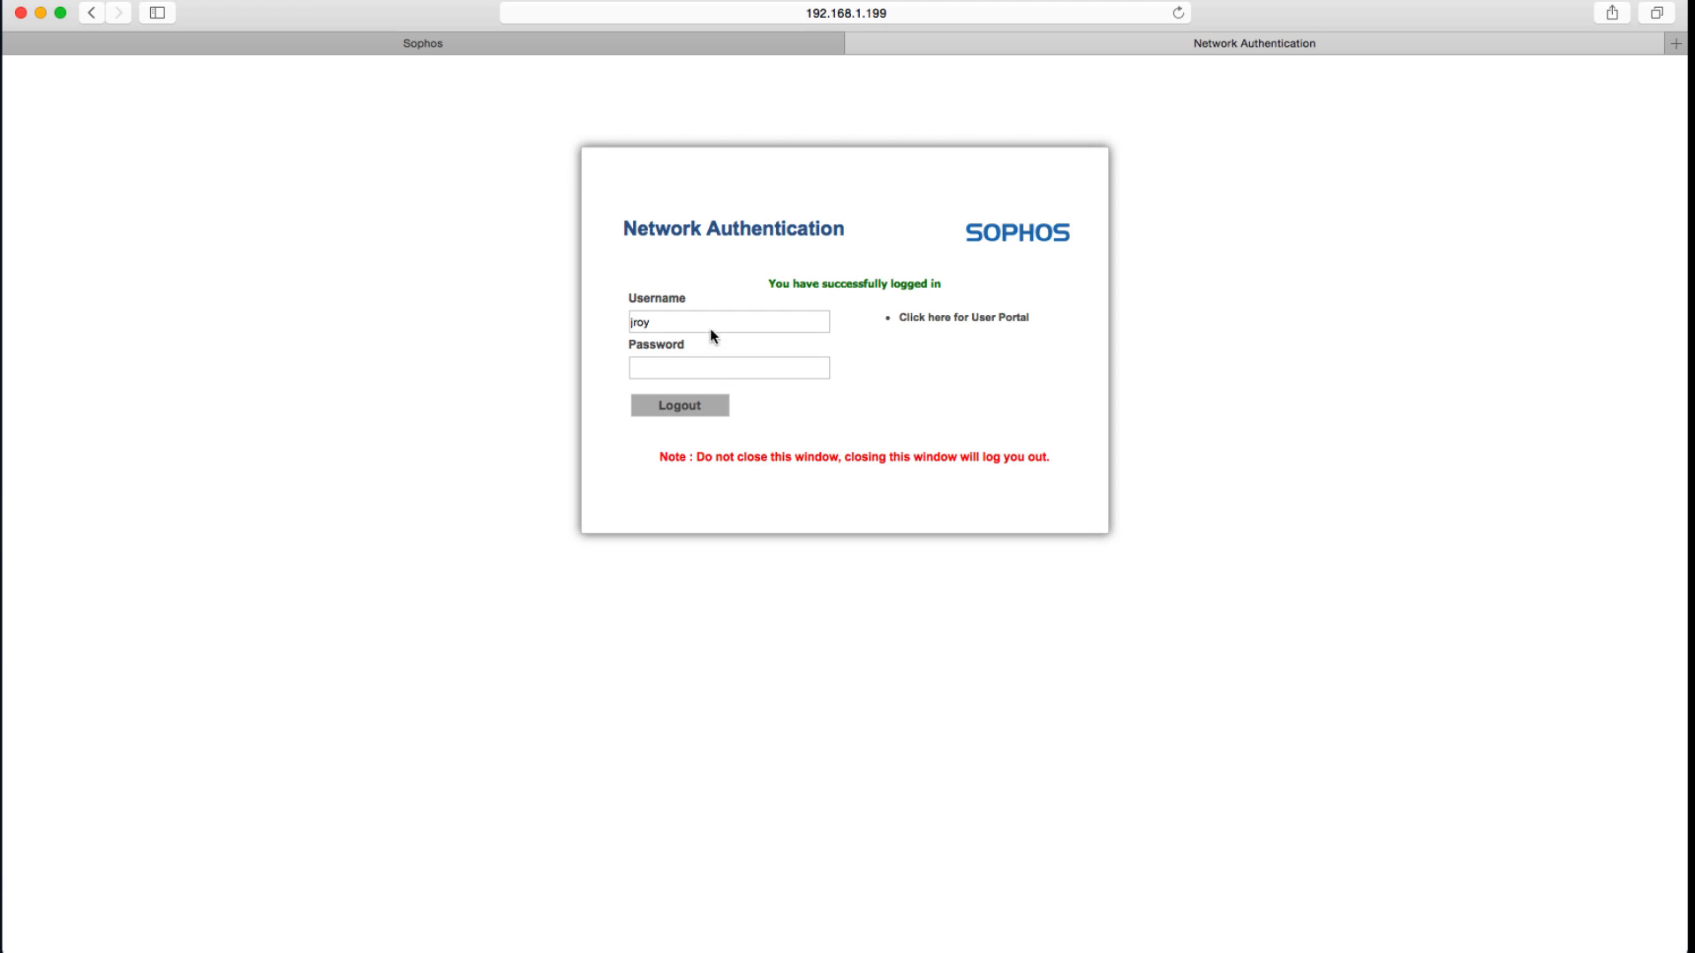
Return to the firewall console and review the authenticated users list and their groups.
key(super+shift+backslash)
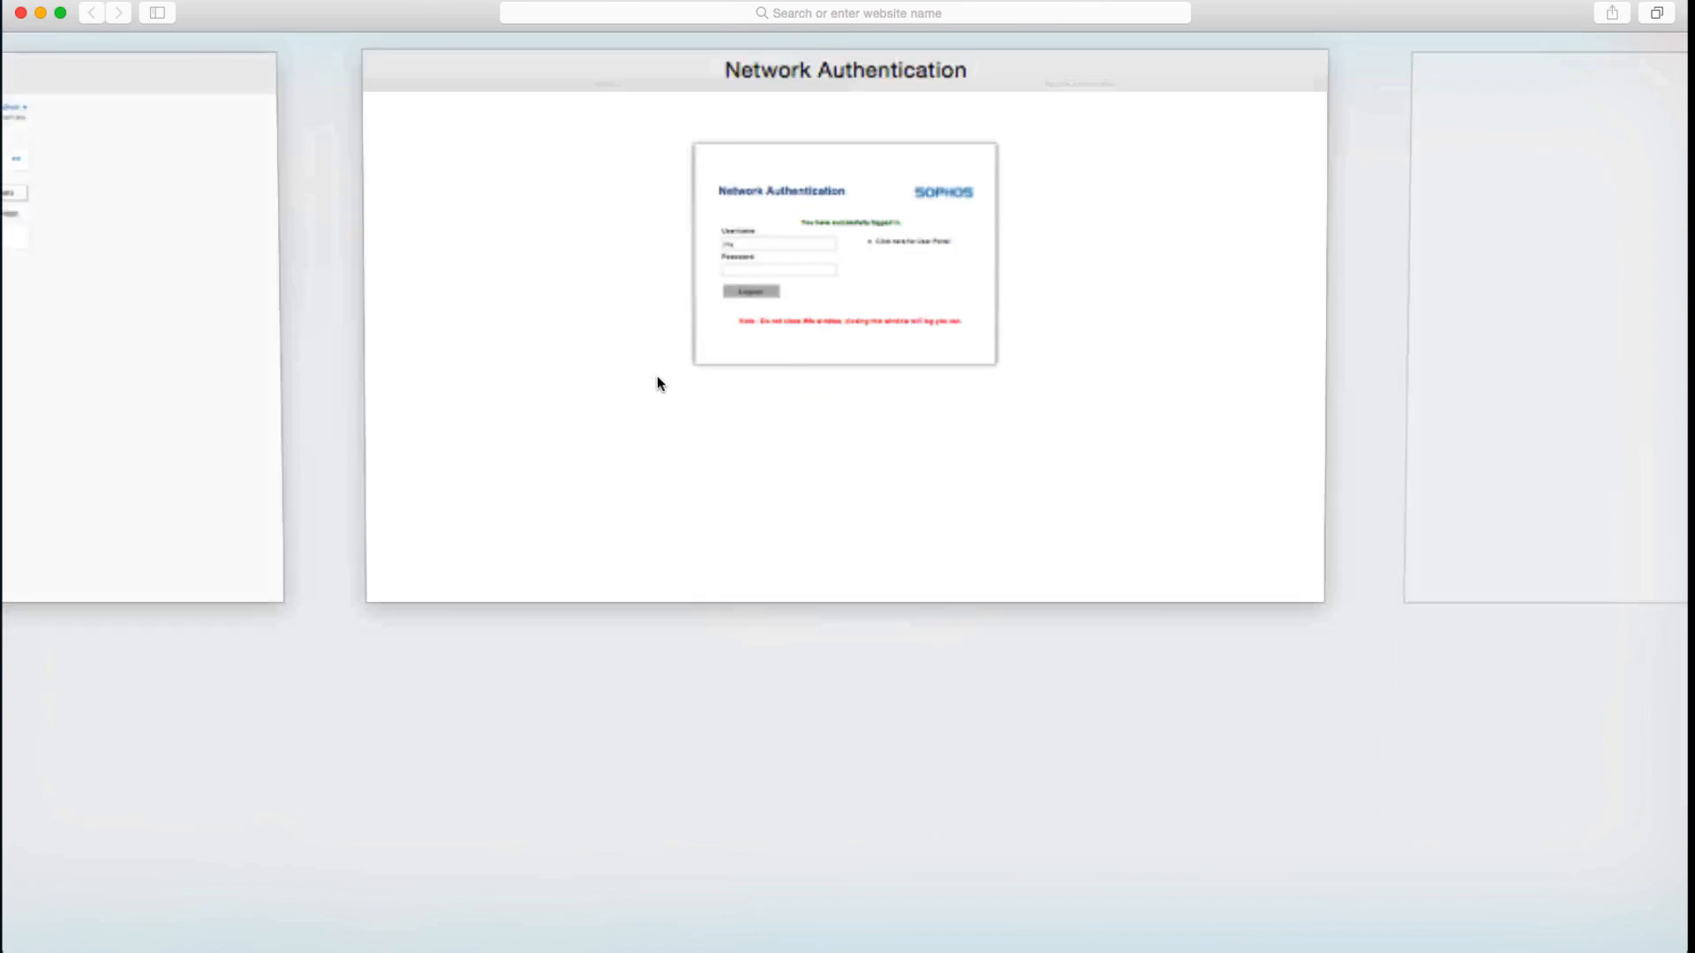
click(479, 328)
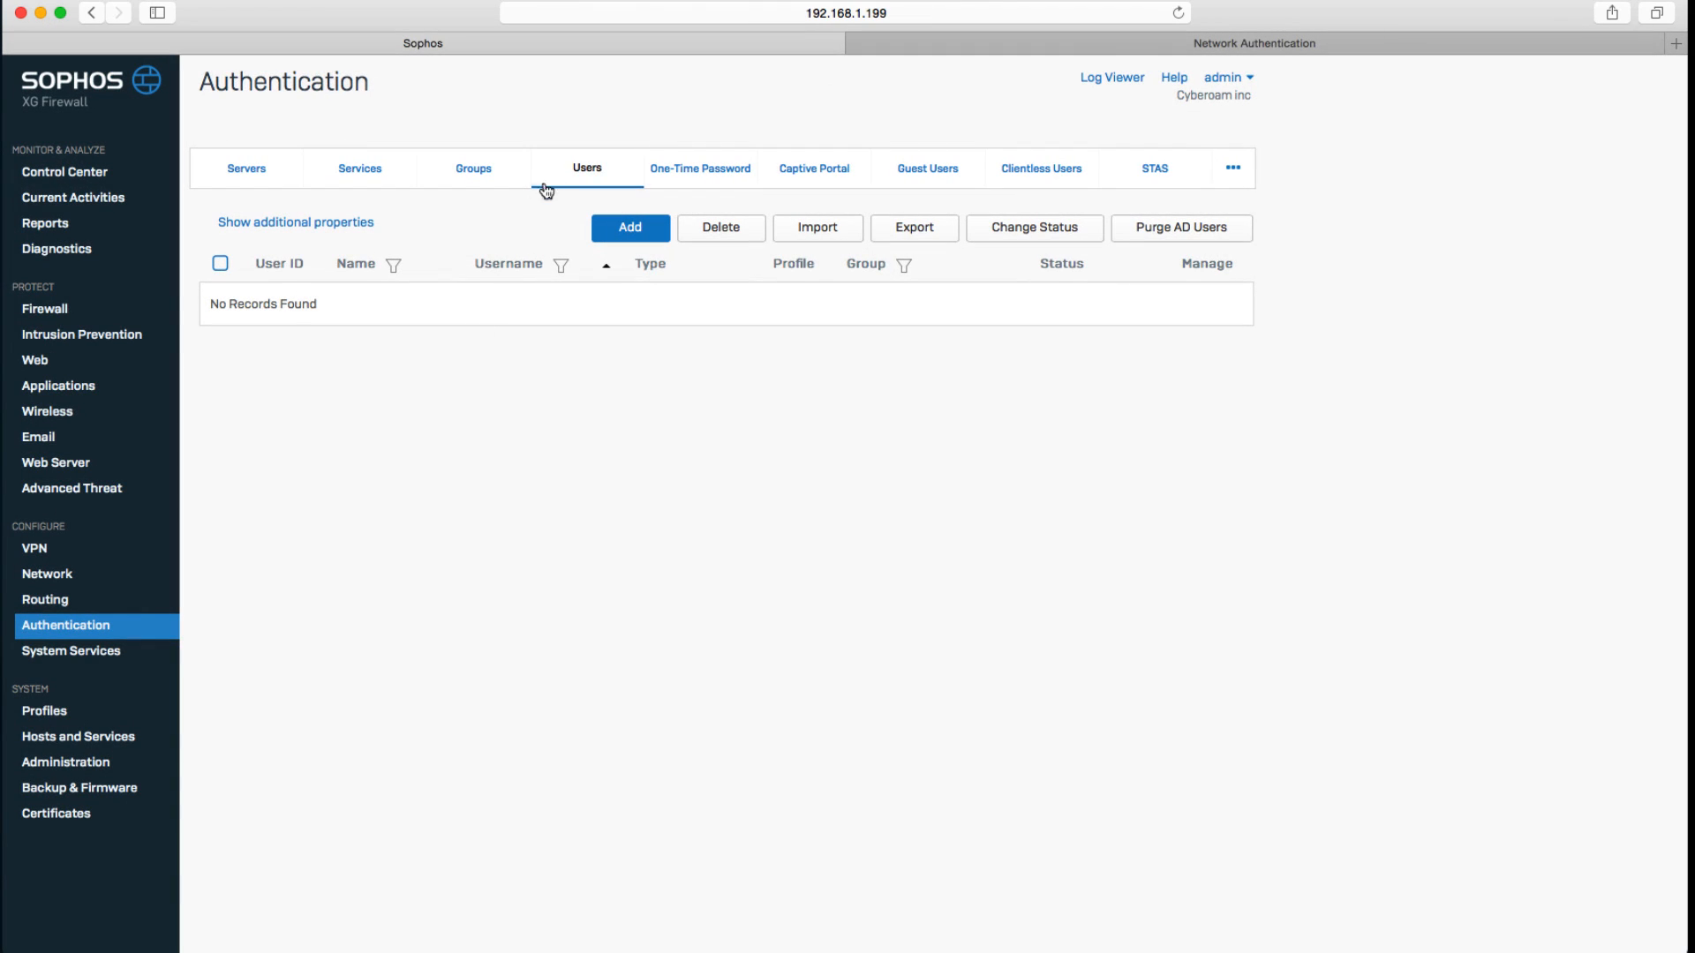
click(581, 168)
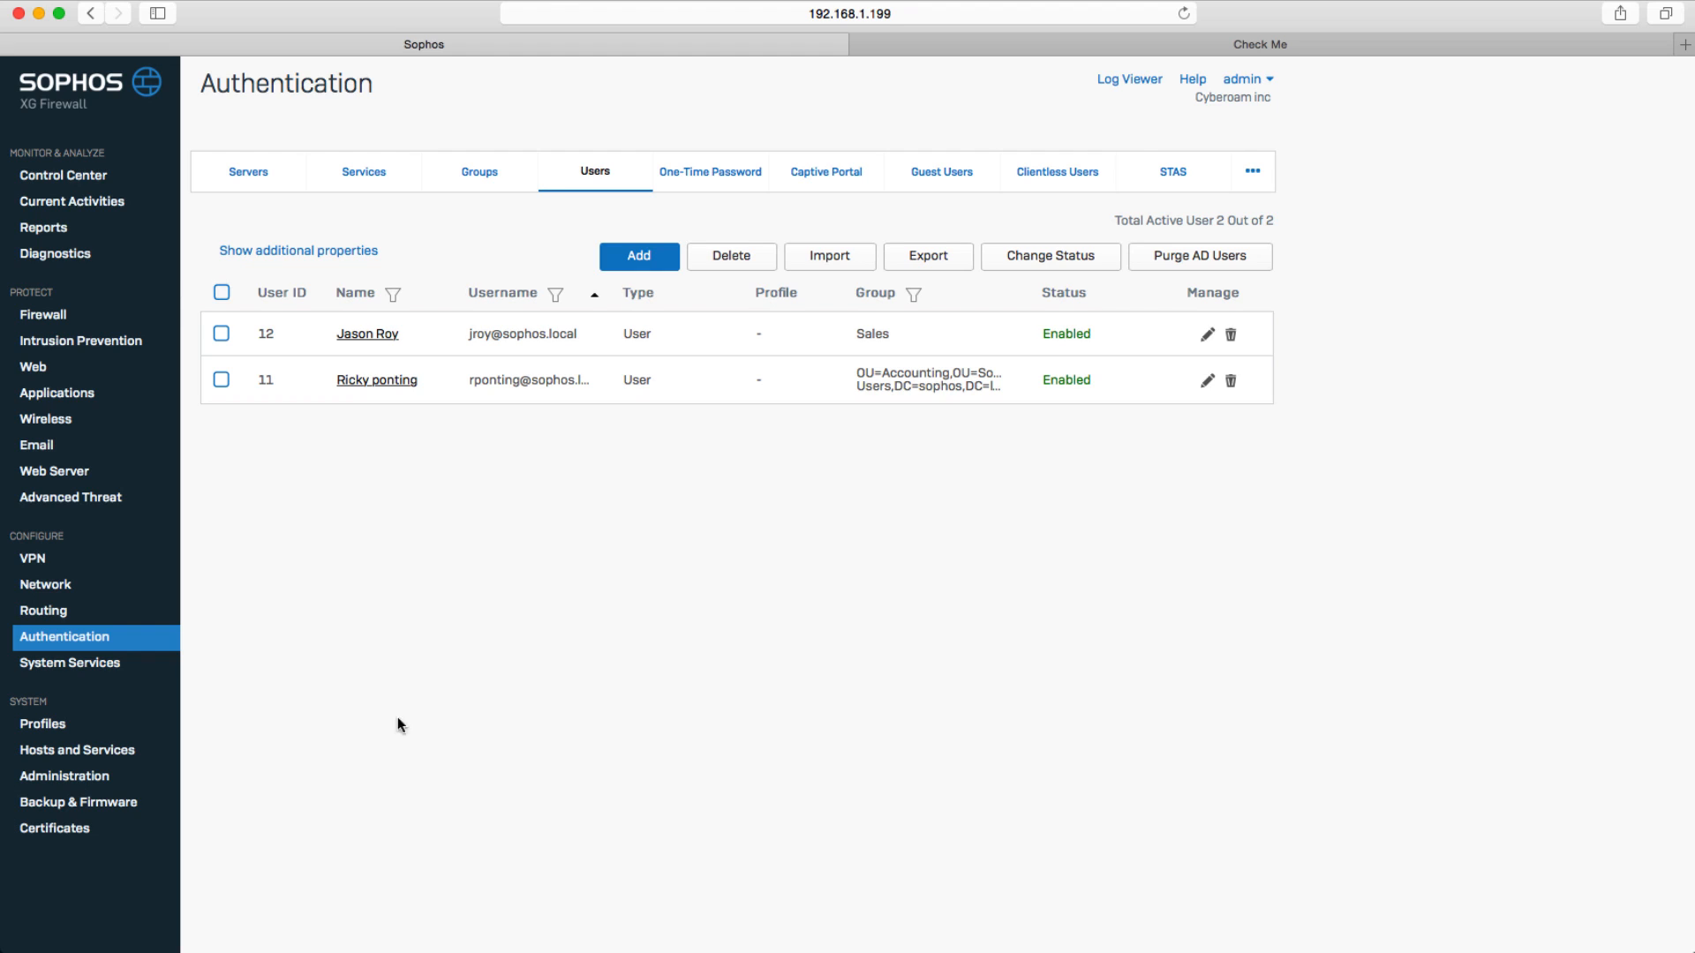
double_click(923, 375)
drag(402, 336, 343, 340)
double_click(867, 338)
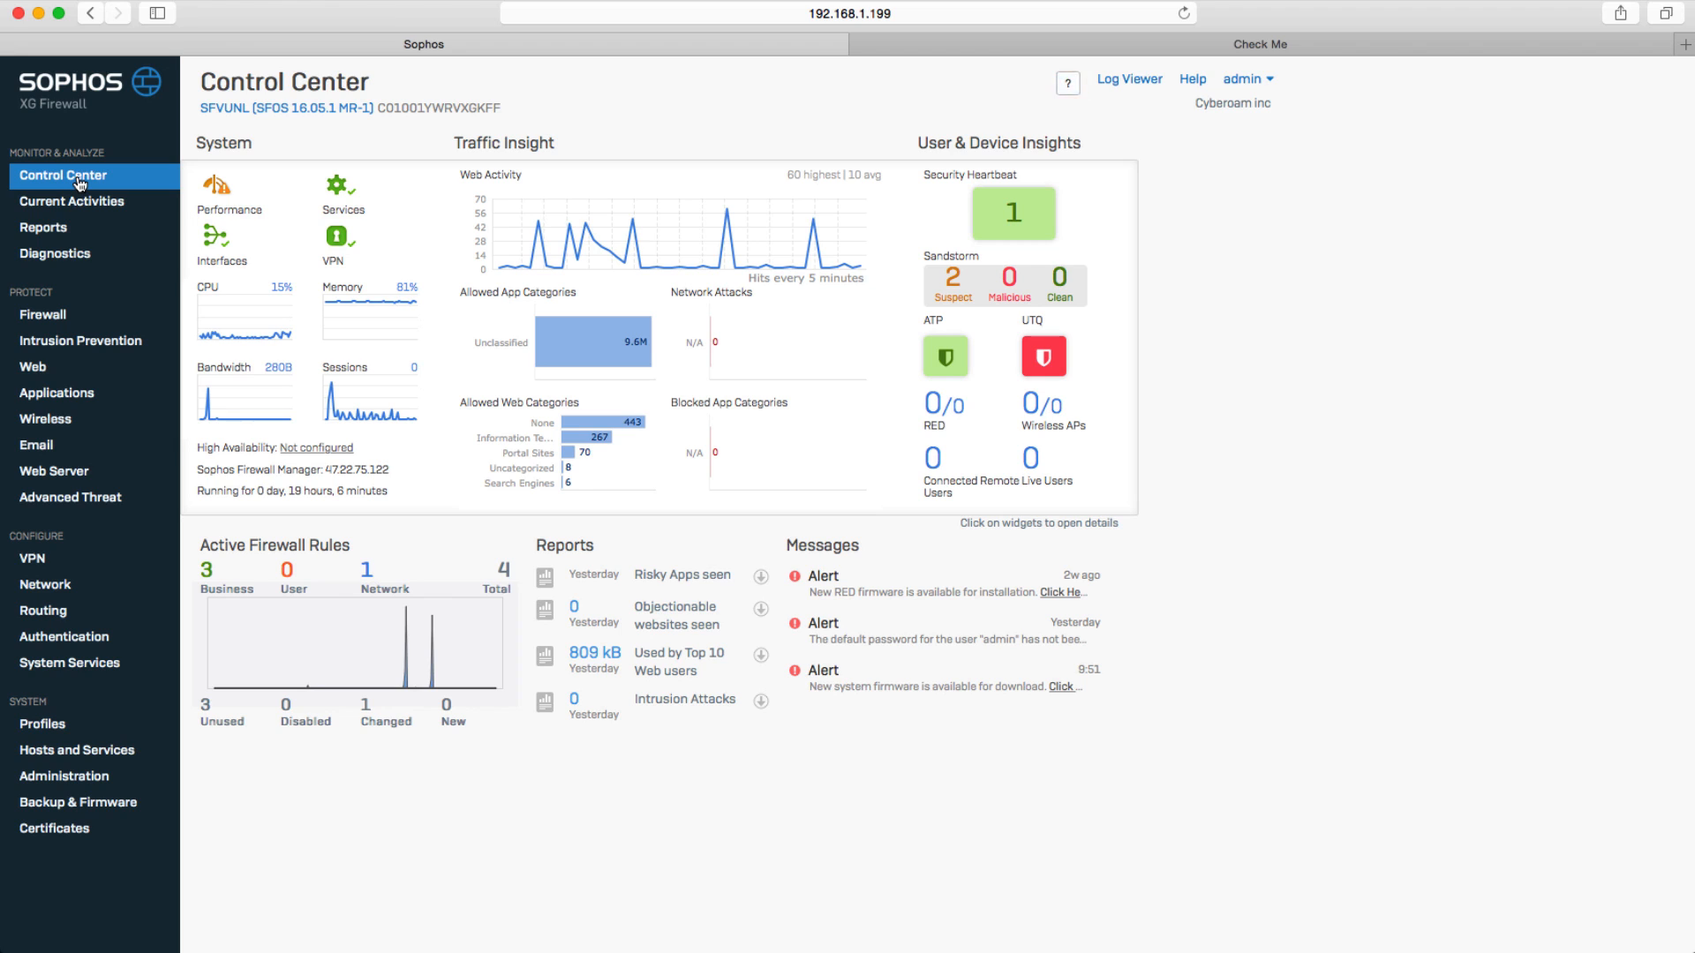
Start a new User/Network firewall rule named Sales and Eng with rule position Top.
click(61, 314)
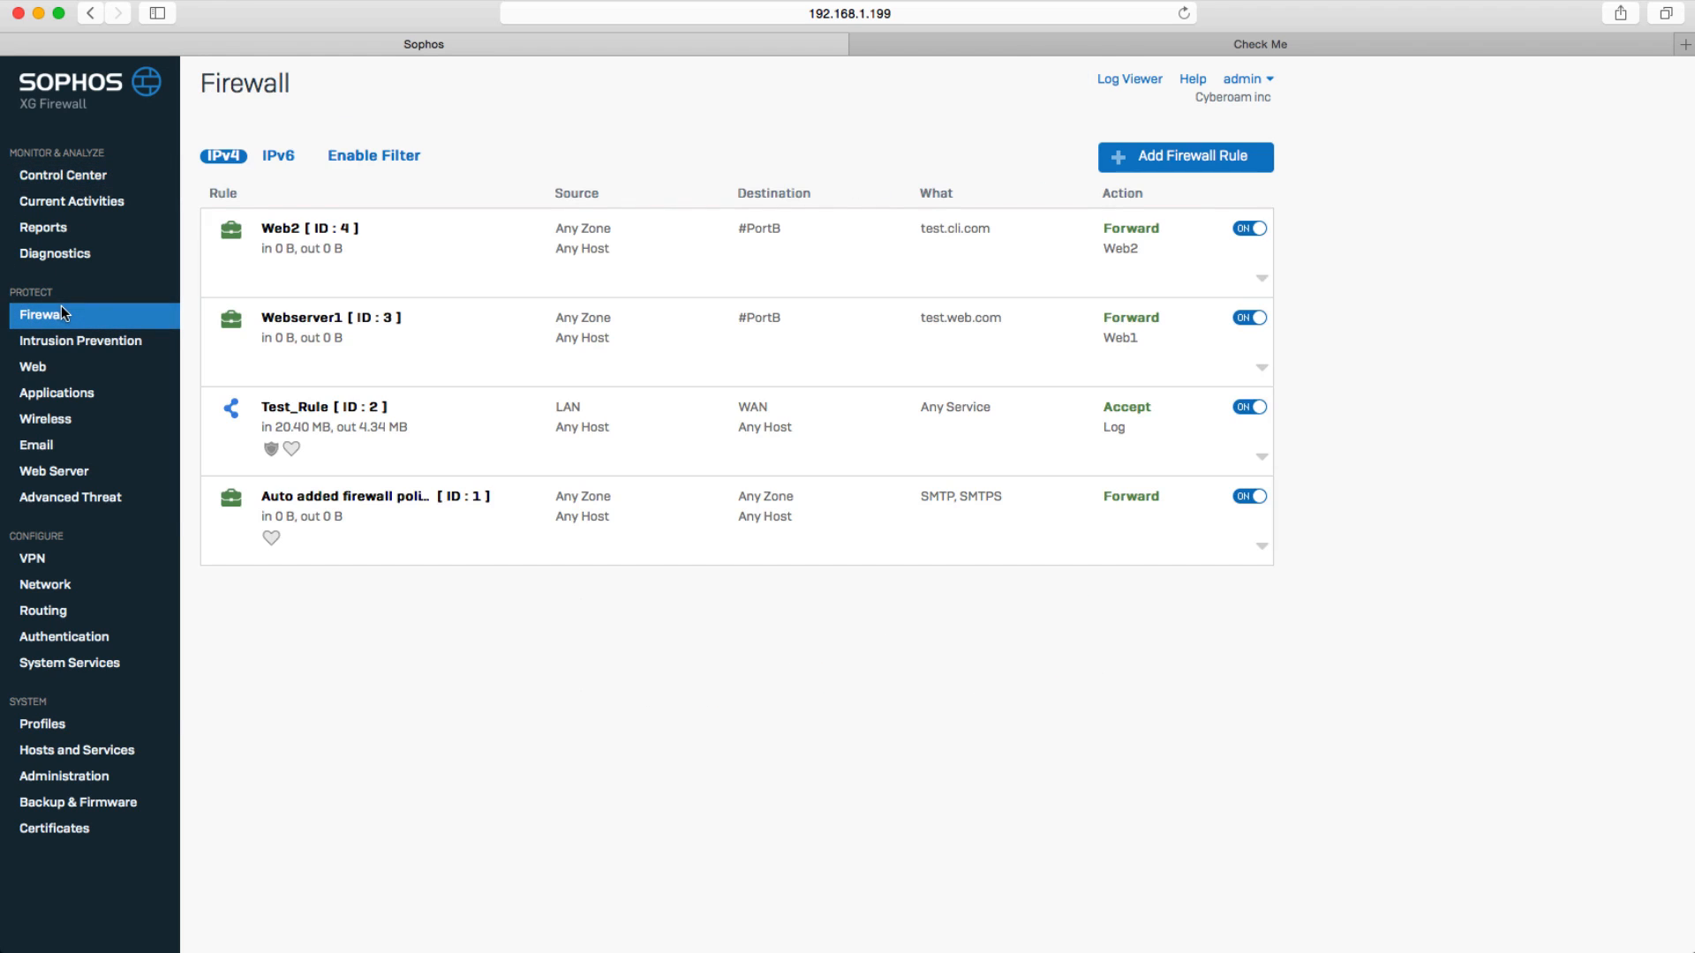
click(1179, 161)
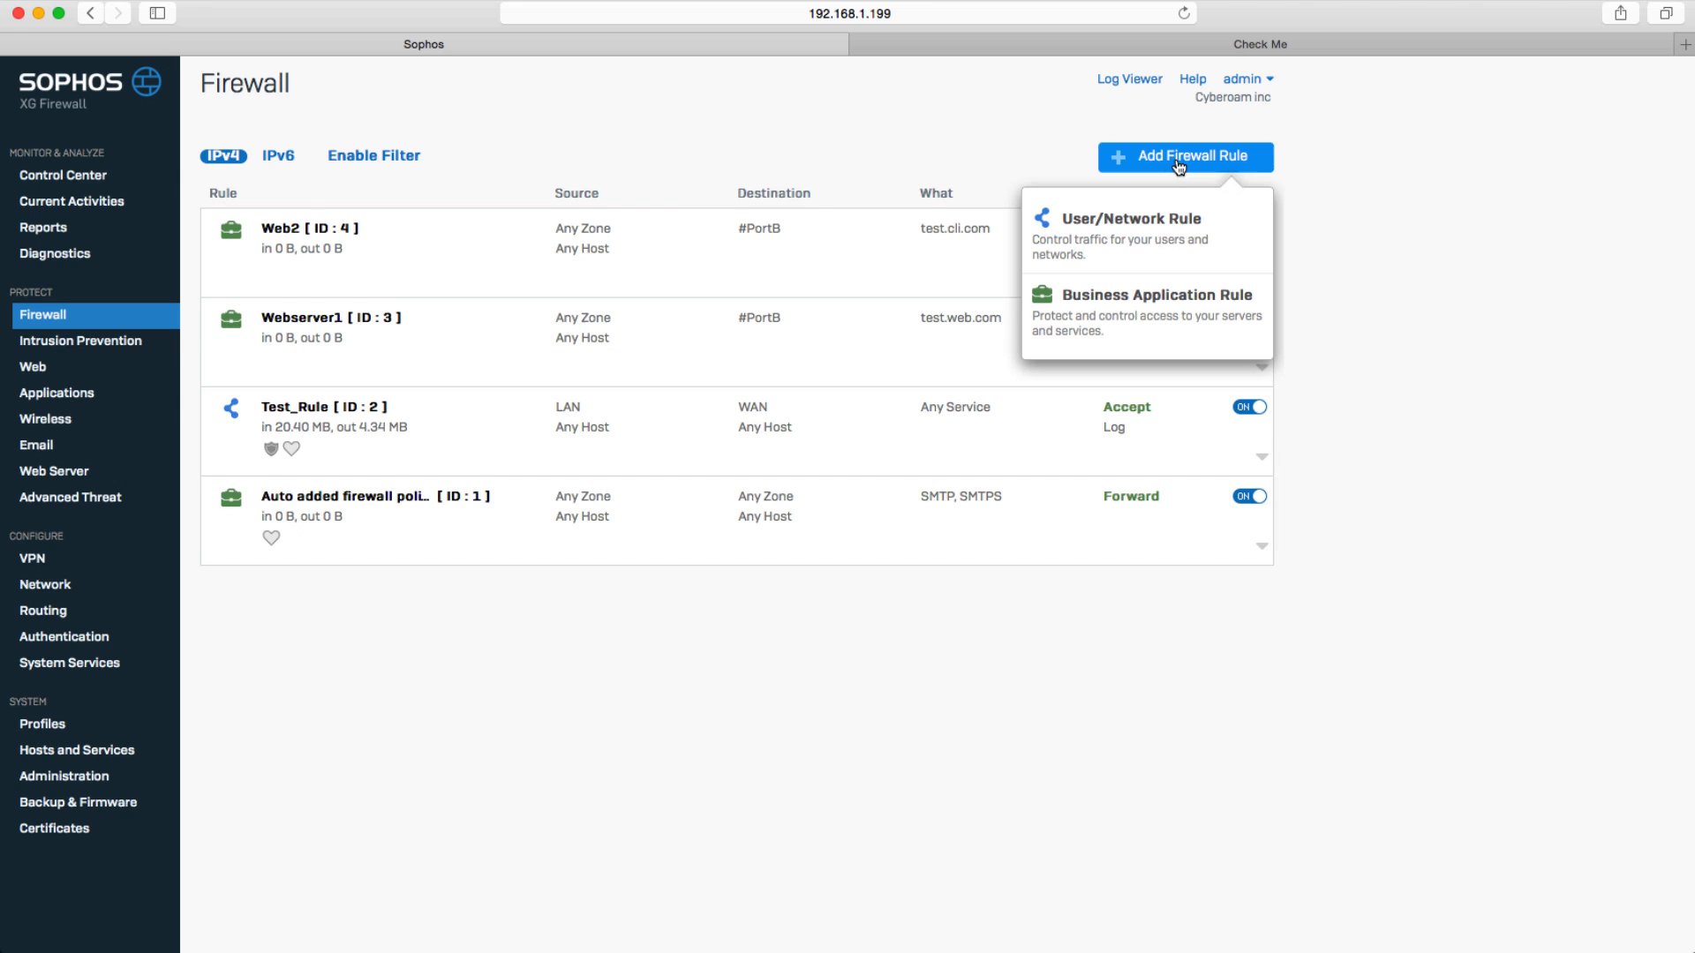
click(1173, 235)
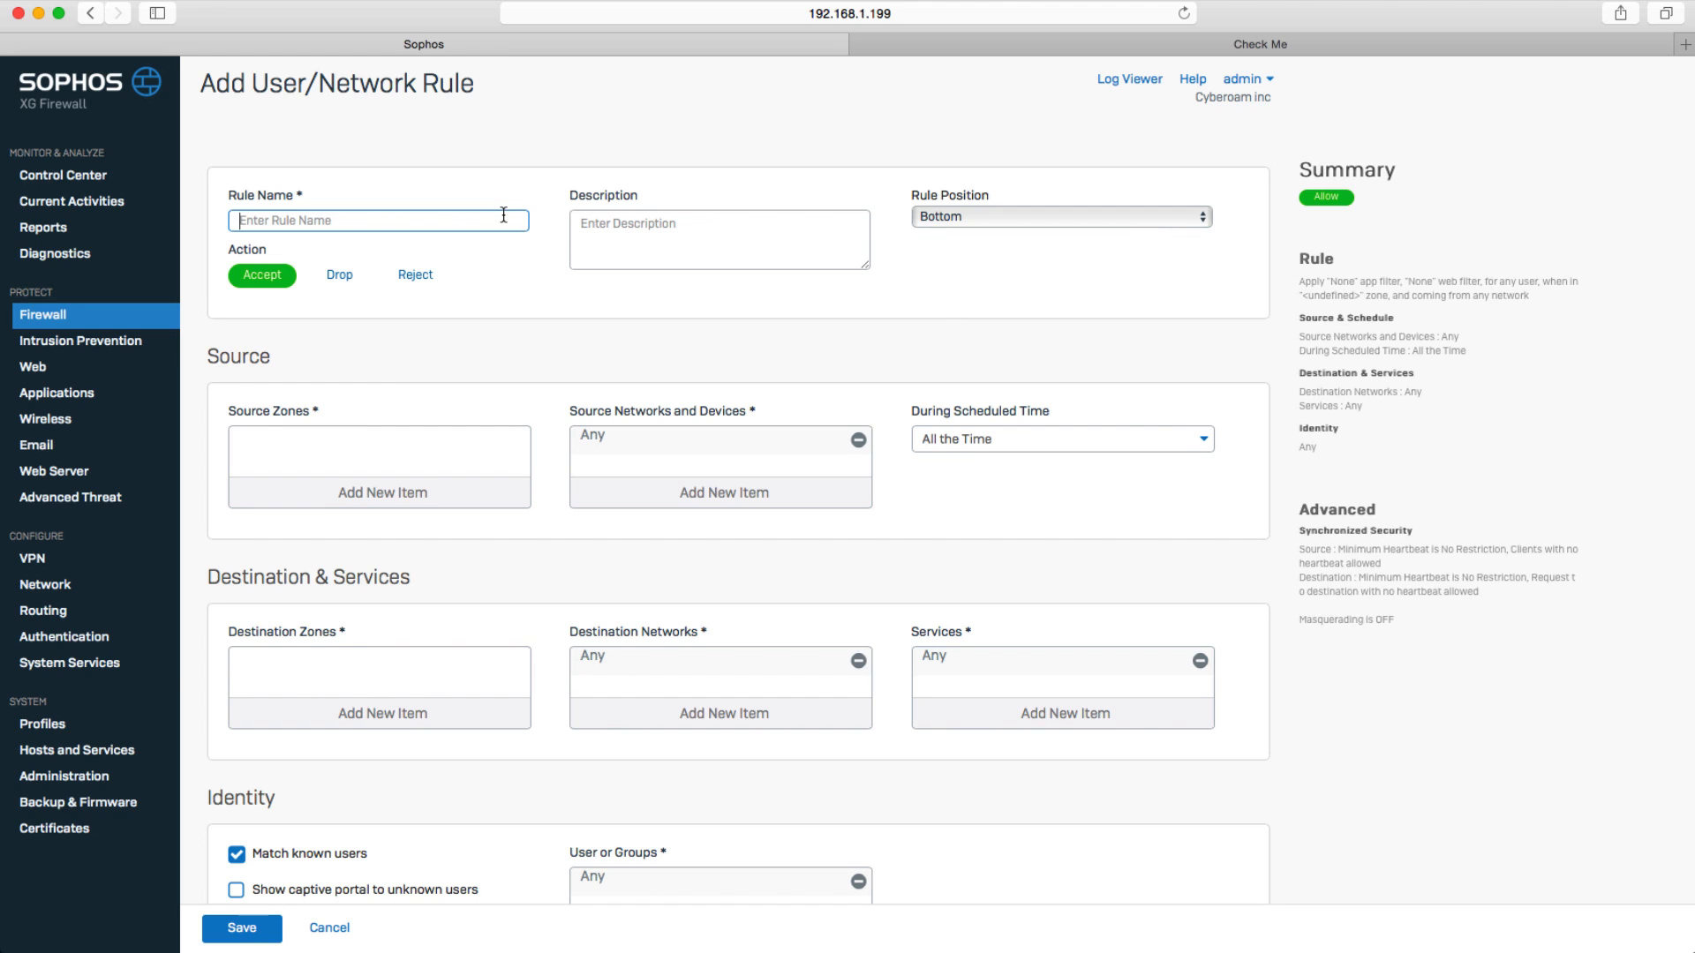
text(Sales and E)
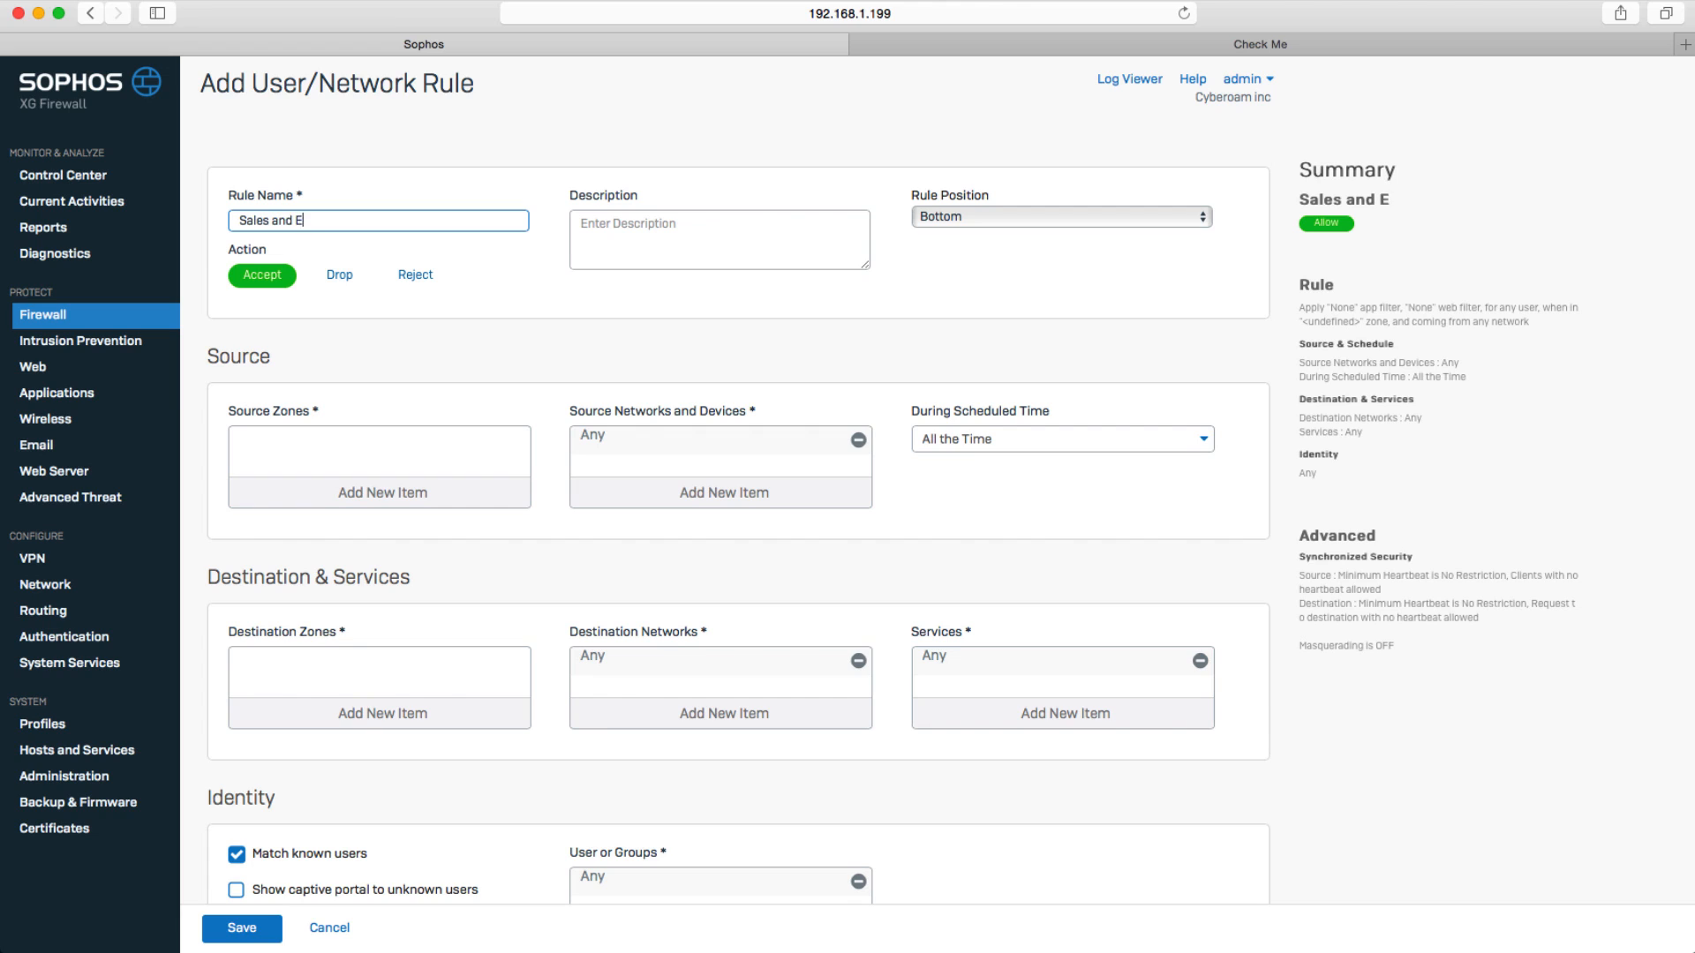
text(ng)
click(1017, 219)
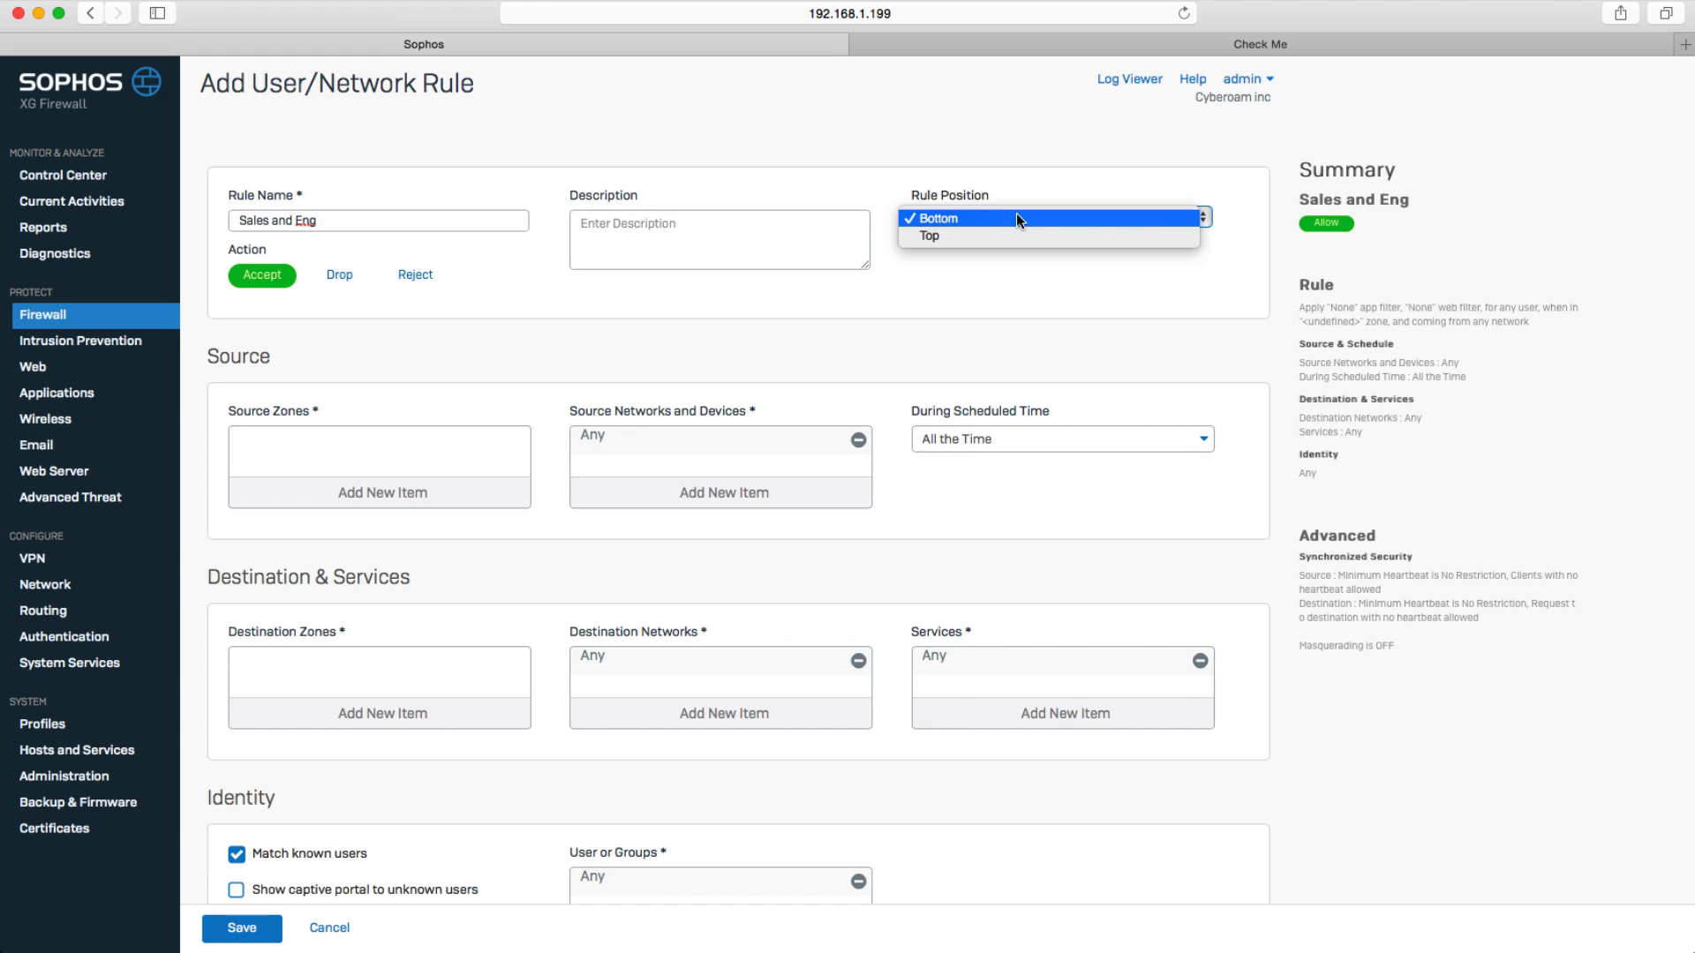
click(1015, 235)
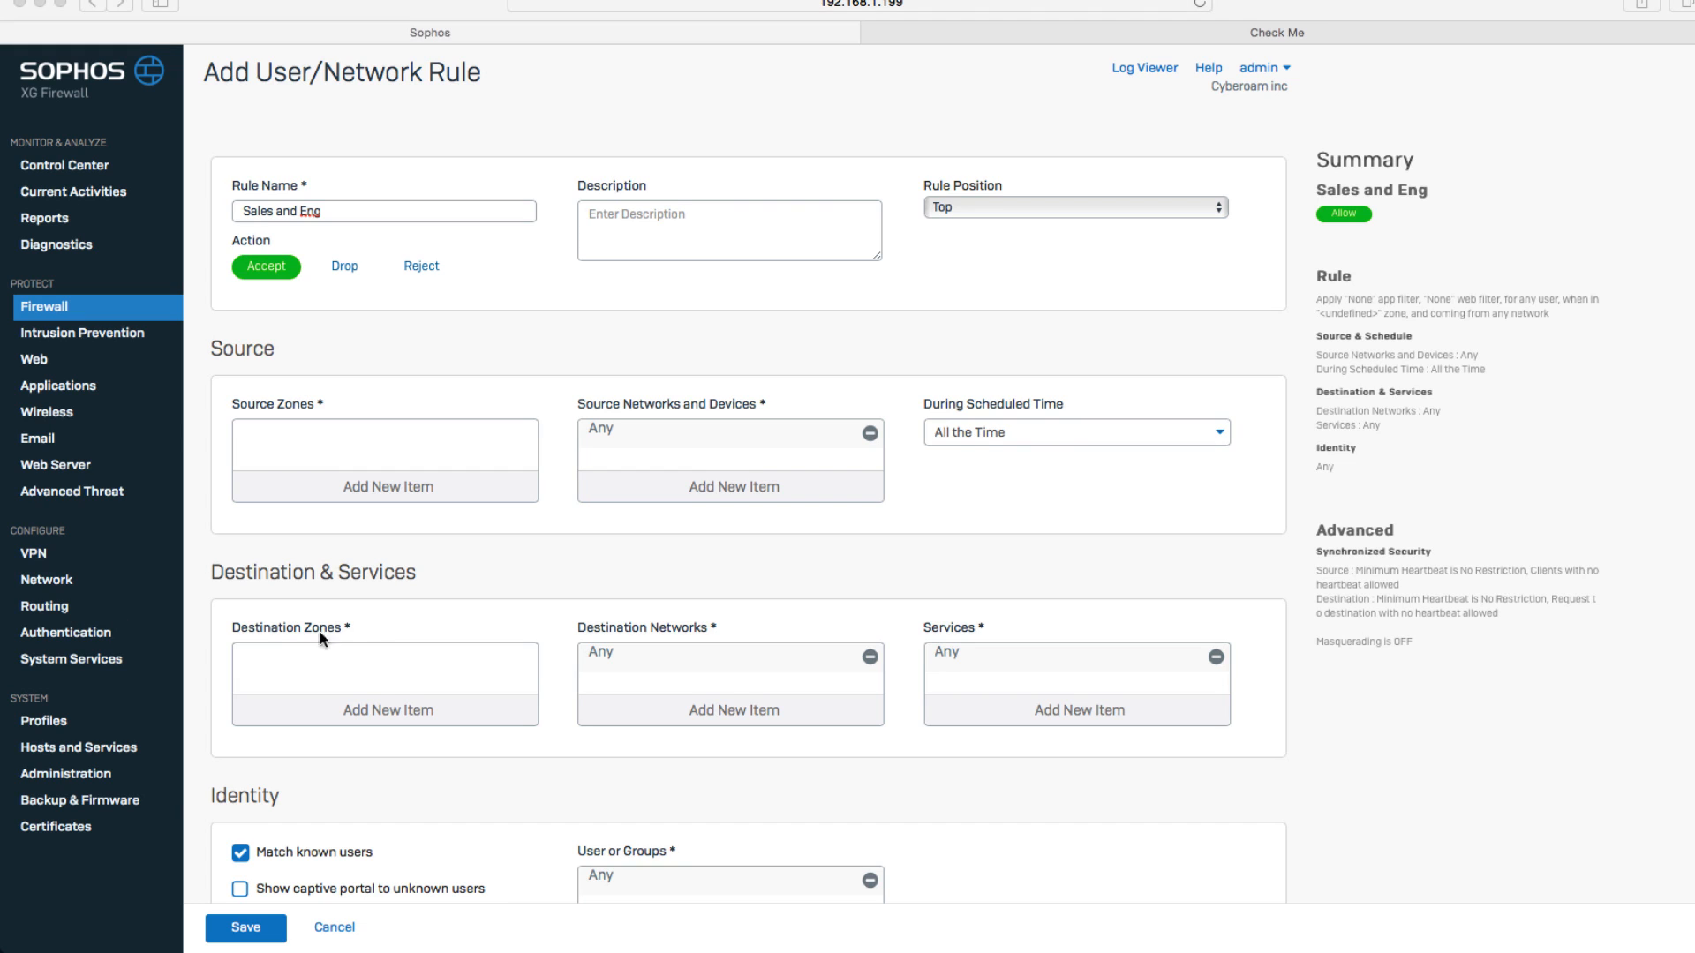
Set the rule's source zone to LAN.
click(463, 480)
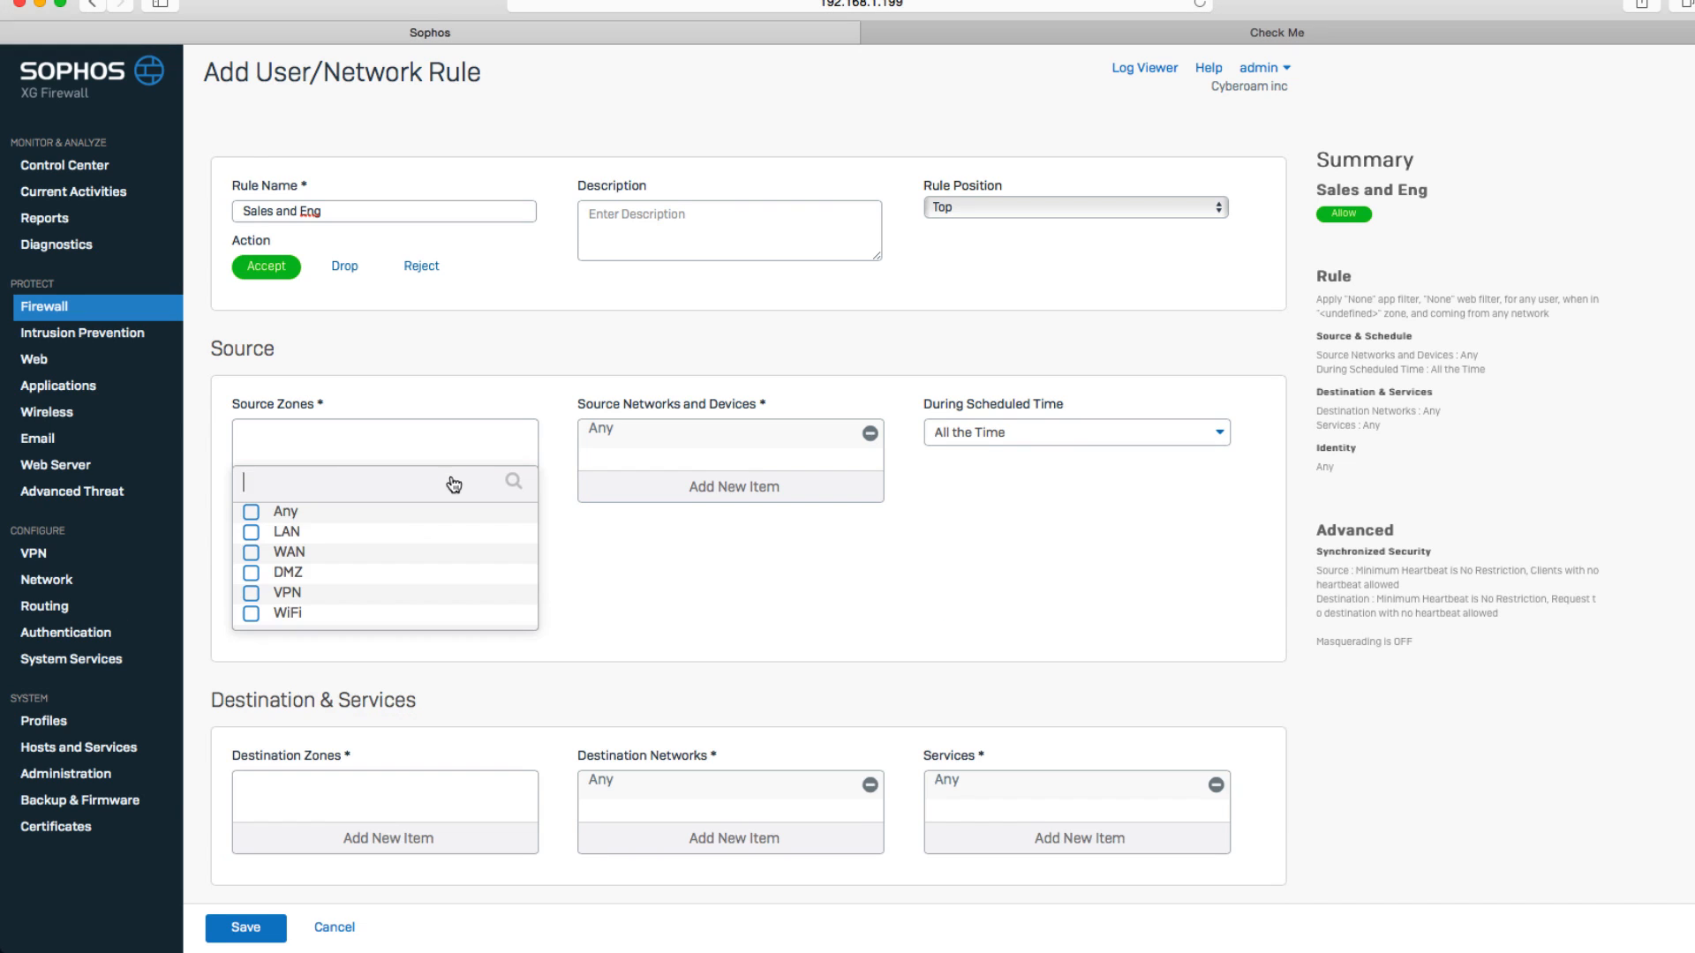
click(252, 533)
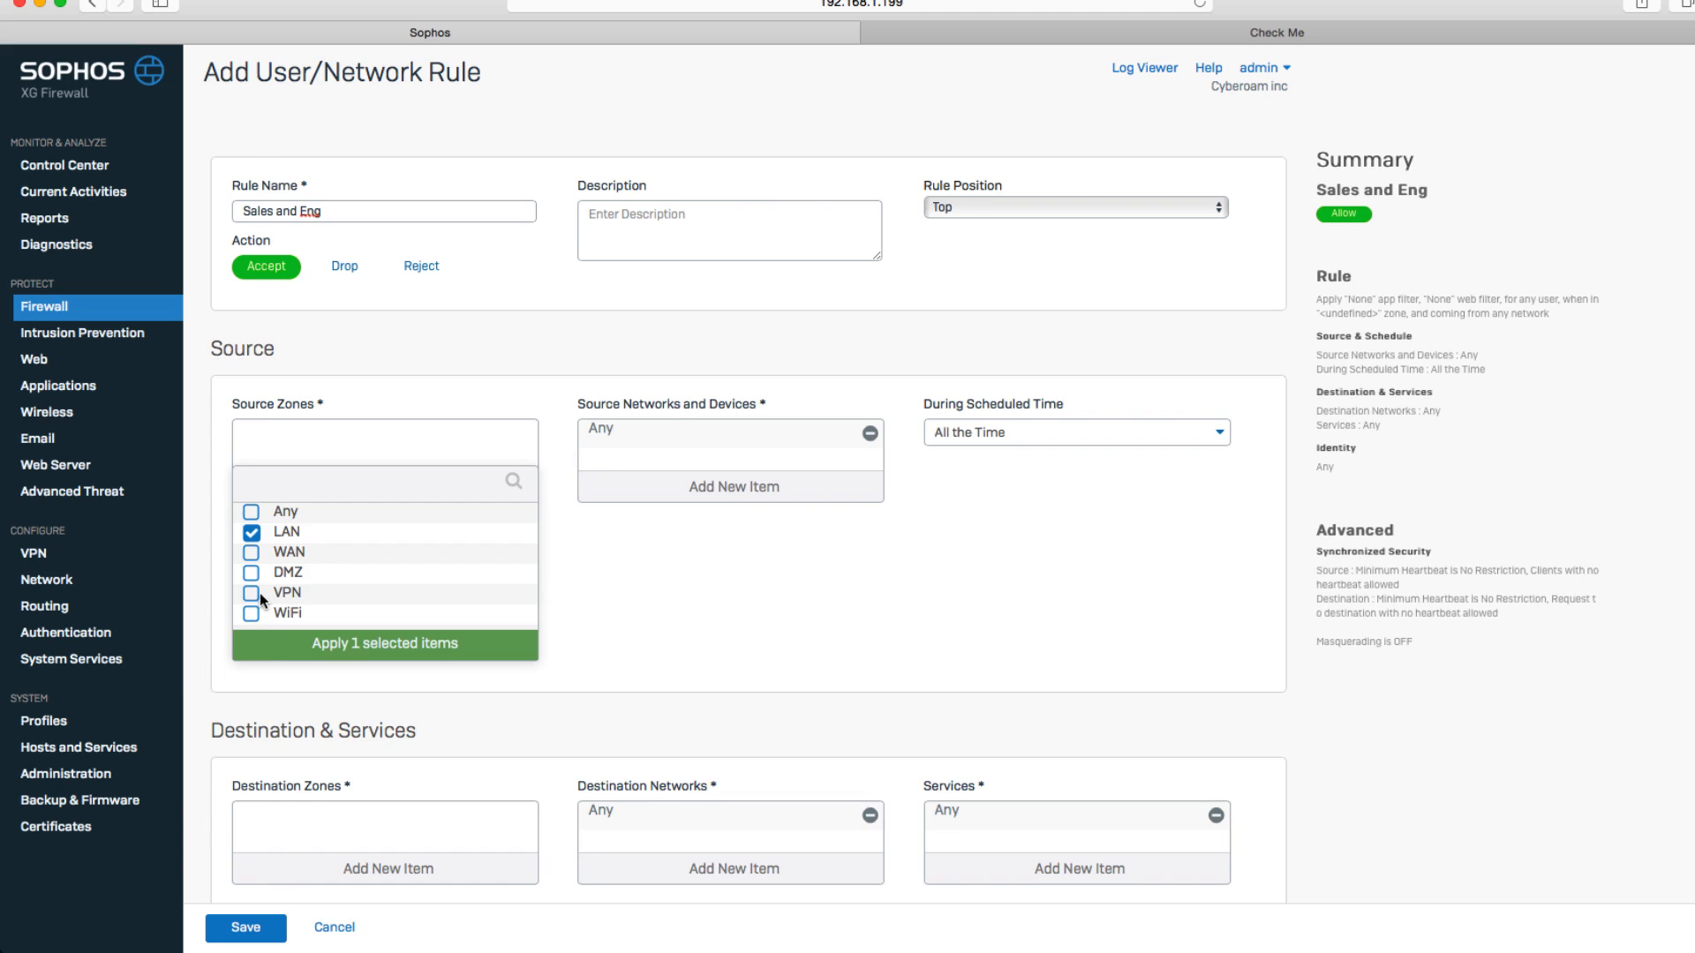
click(277, 650)
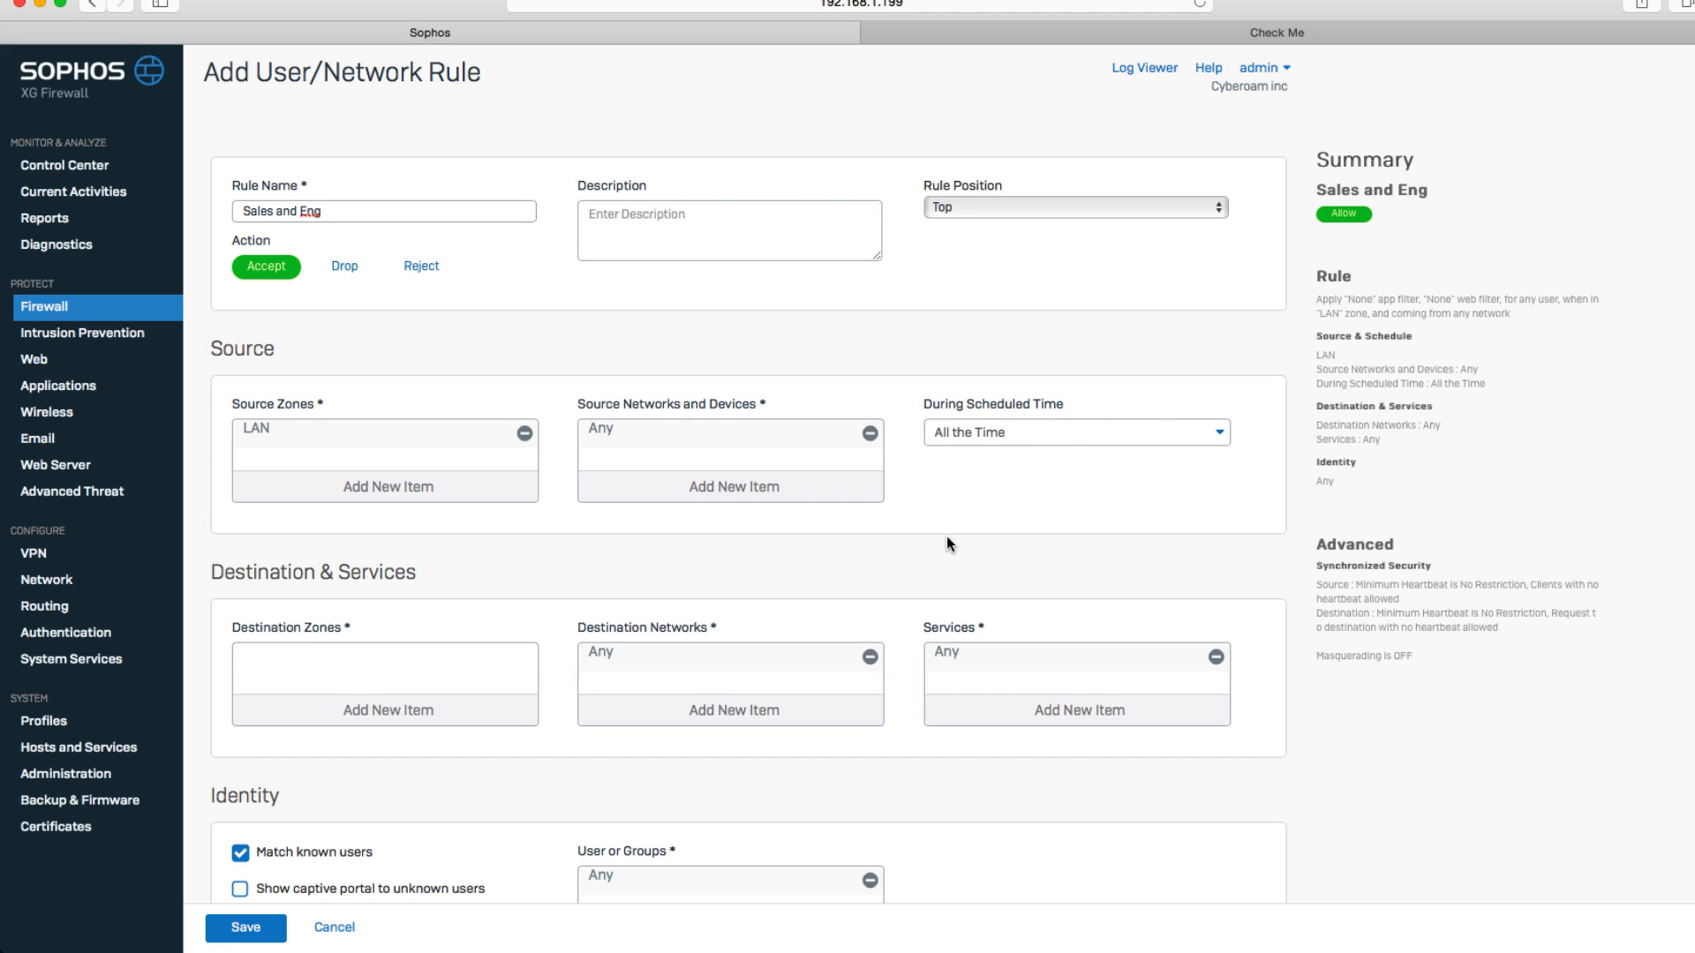
Set the rule's destination zone to WAN.
click(1174, 438)
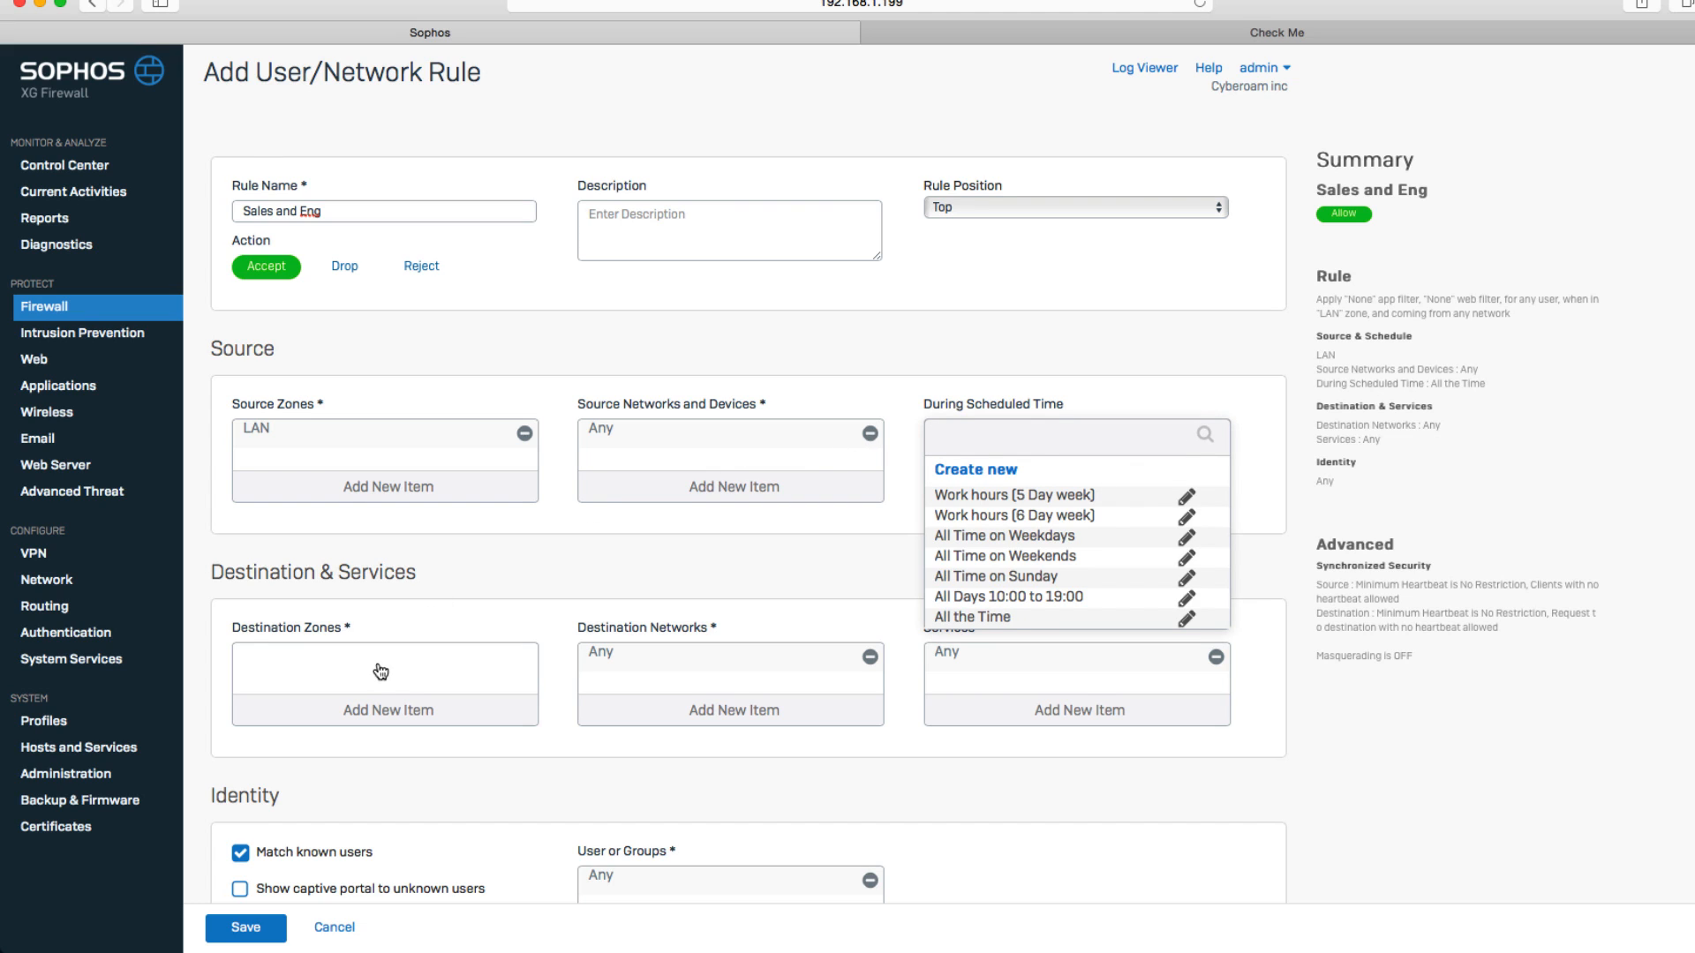
click(356, 709)
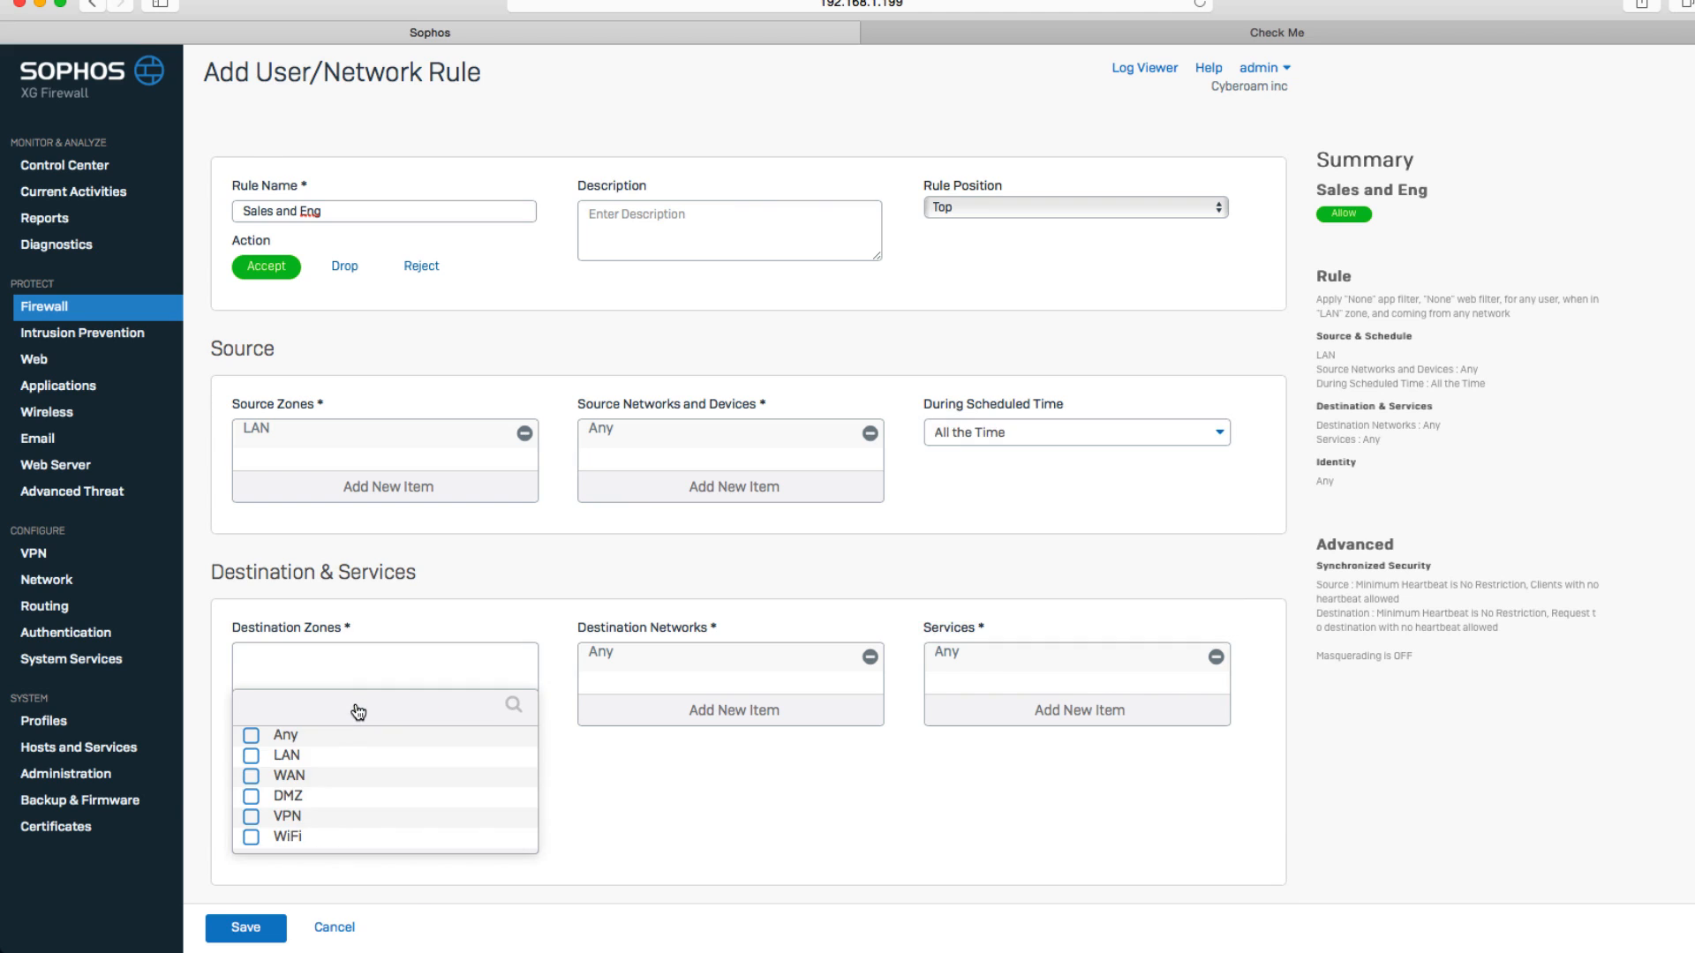
click(251, 776)
click(256, 865)
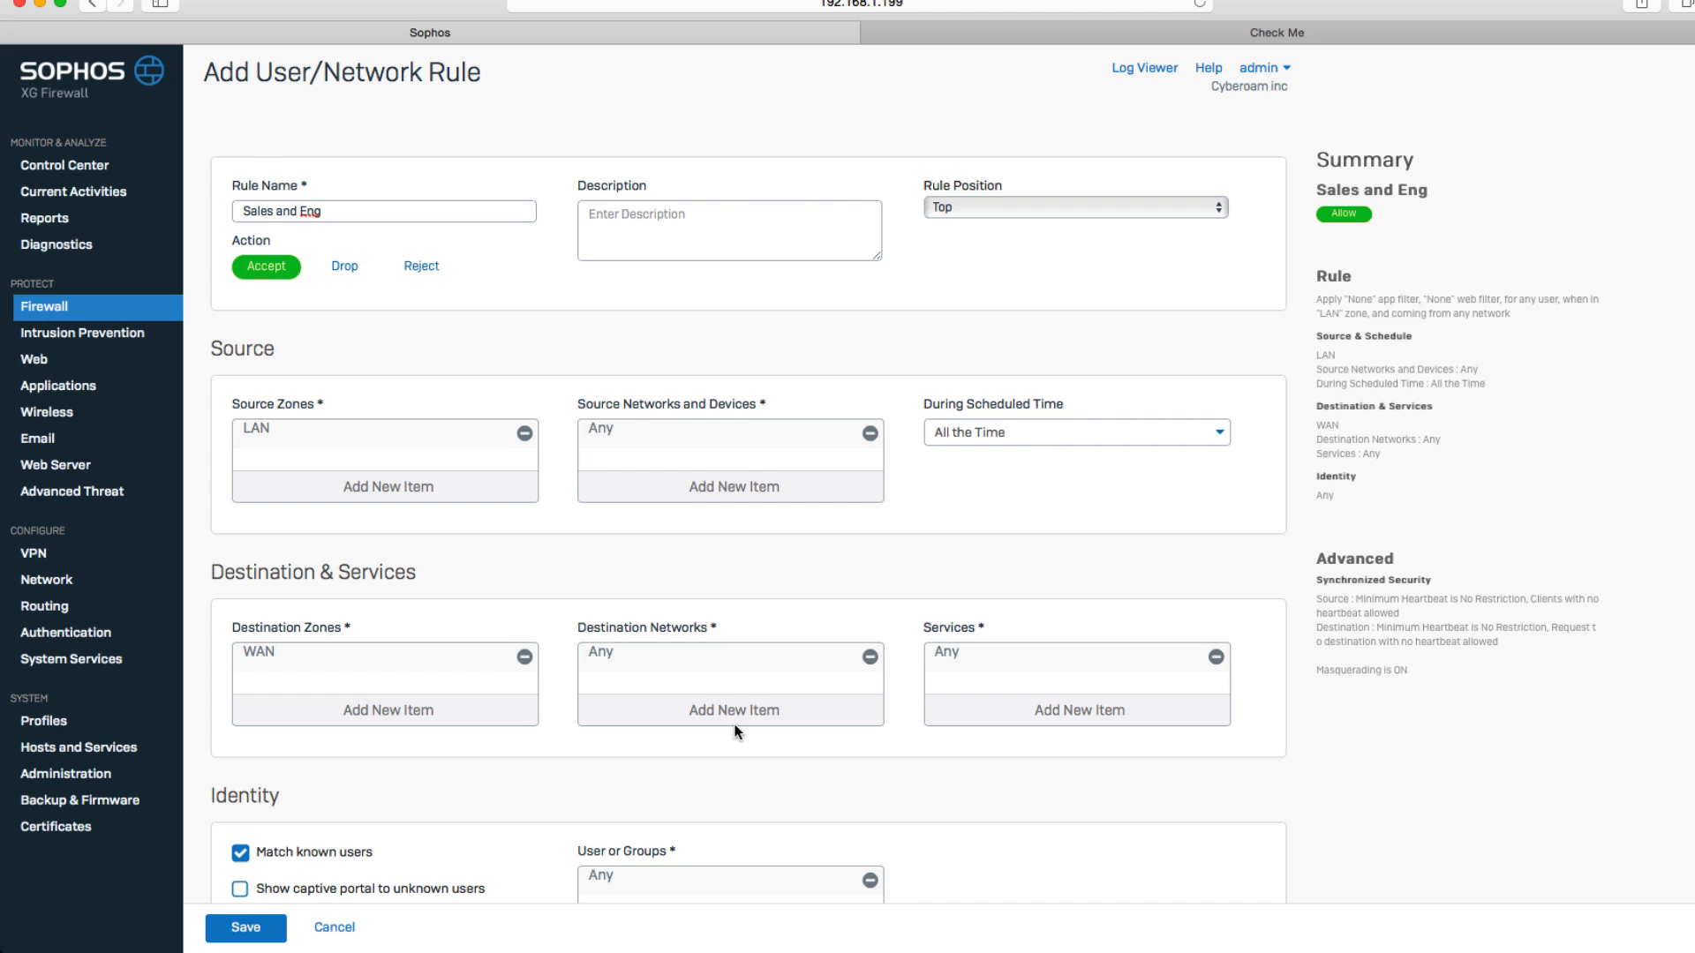
Try to replace the Any service with HTTP and HTTPS.
click(1216, 657)
click(1168, 708)
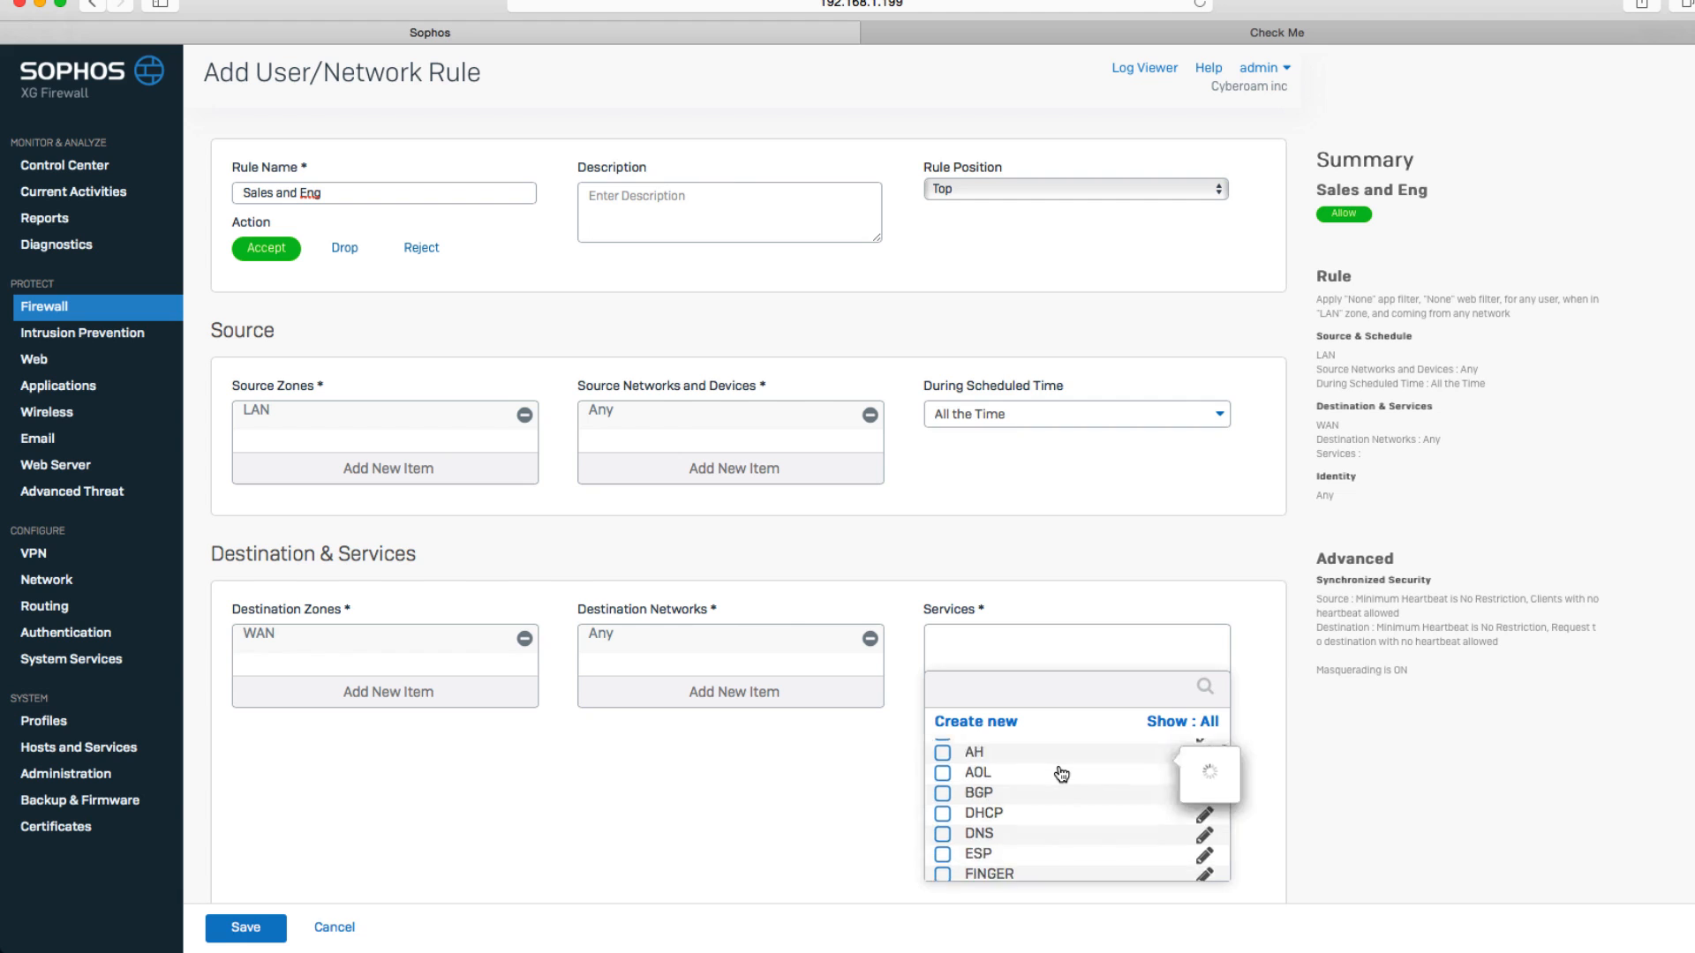
scroll(1061, 775, down, 5)
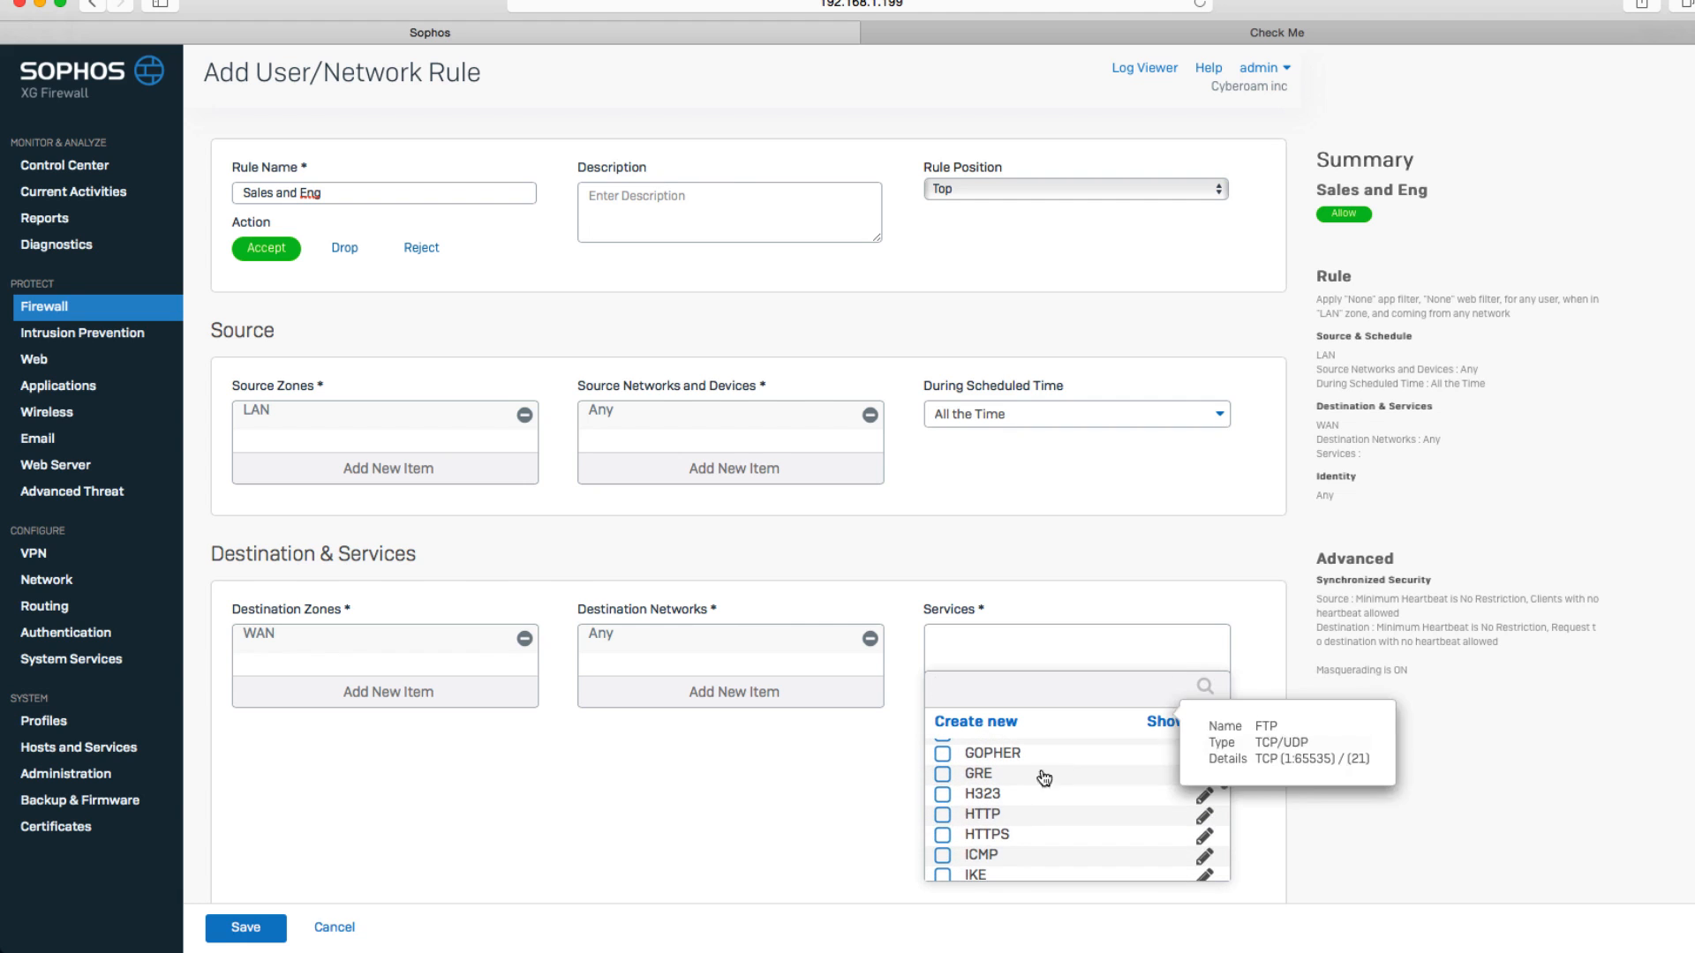
click(943, 815)
click(943, 836)
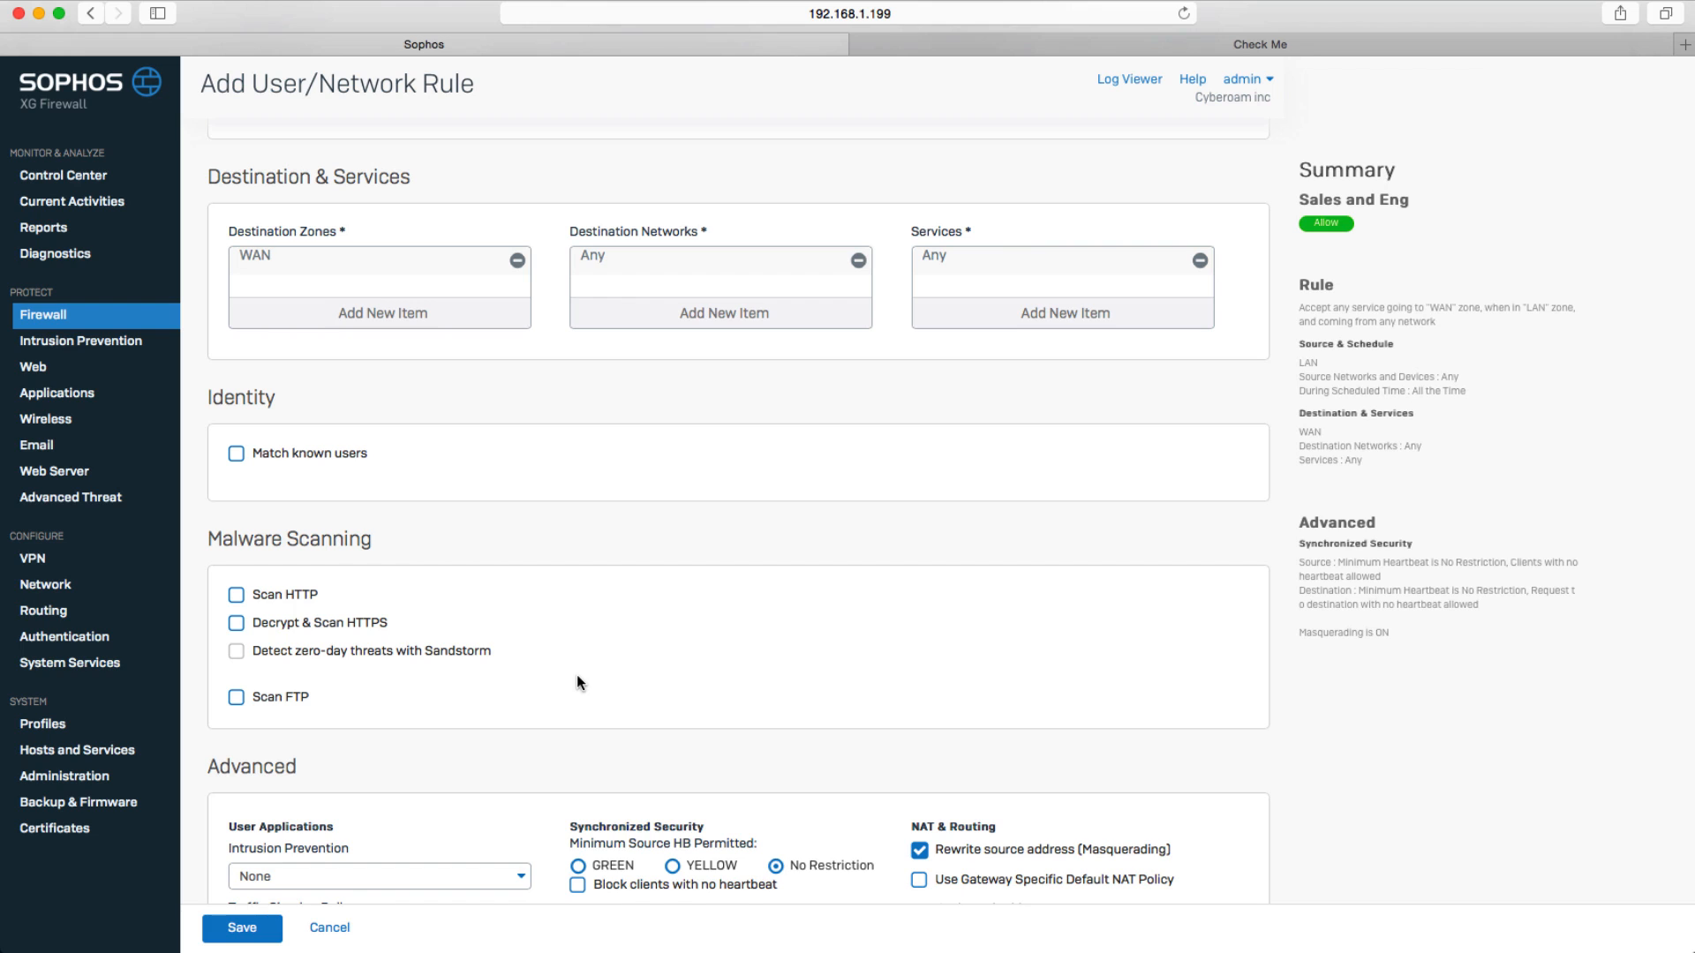
Enable Match known users and add the Sales, Engineering and Admin groups to the rule.
click(236, 454)
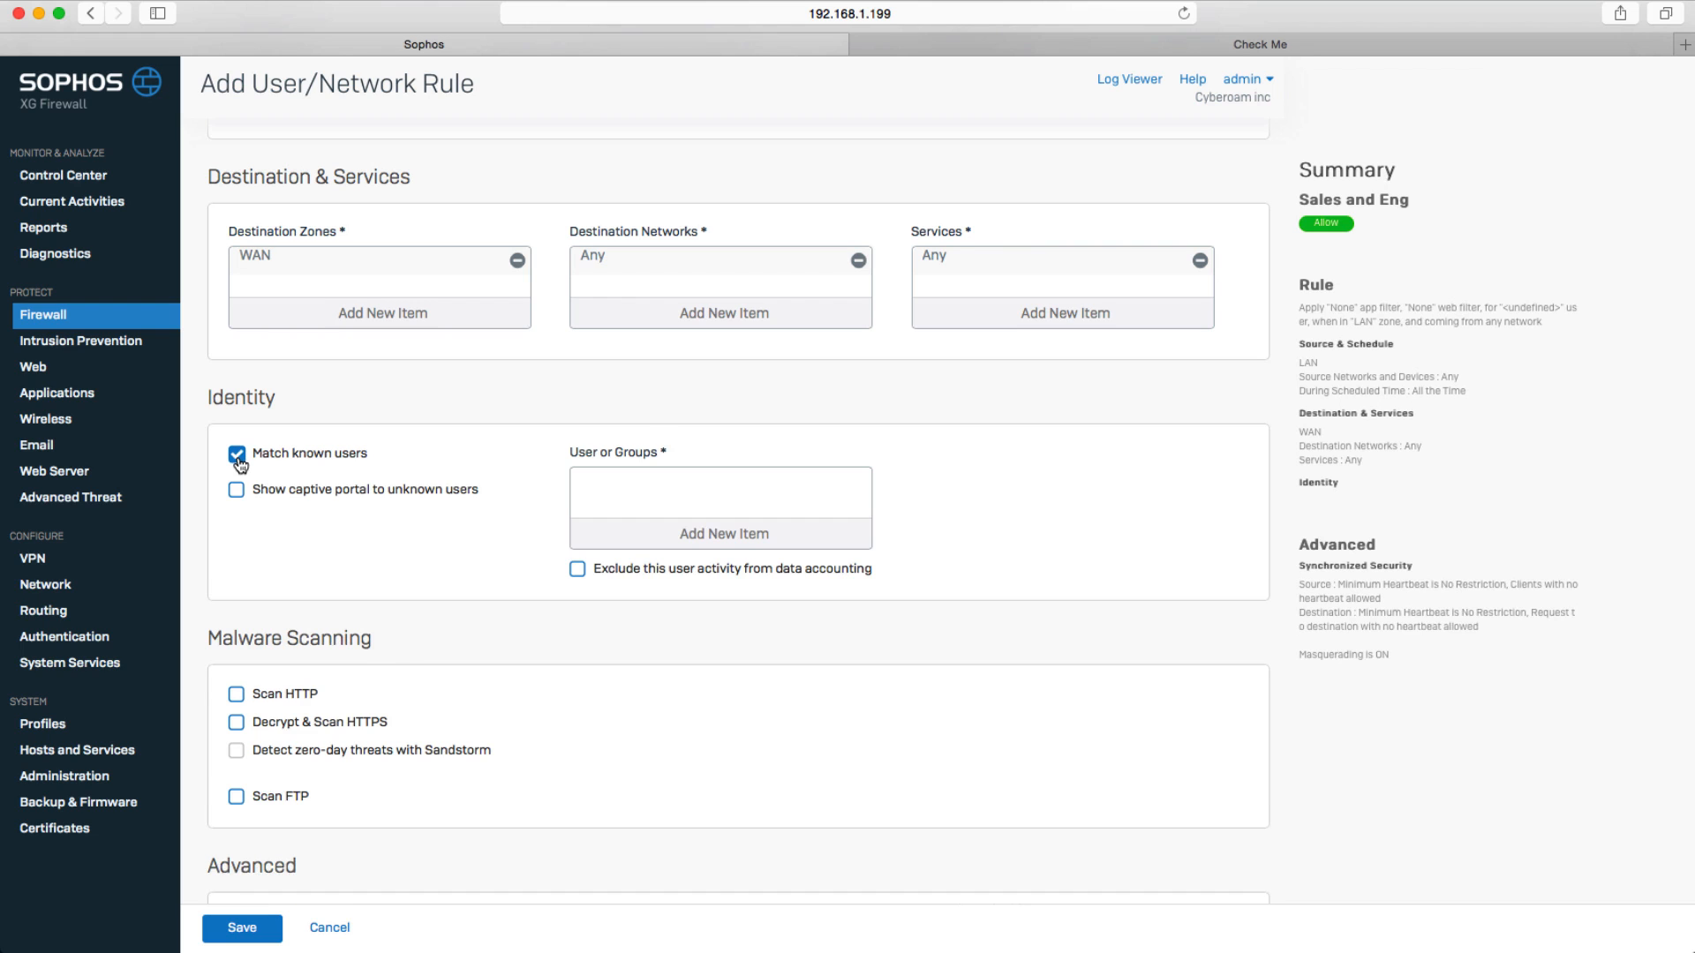
click(638, 535)
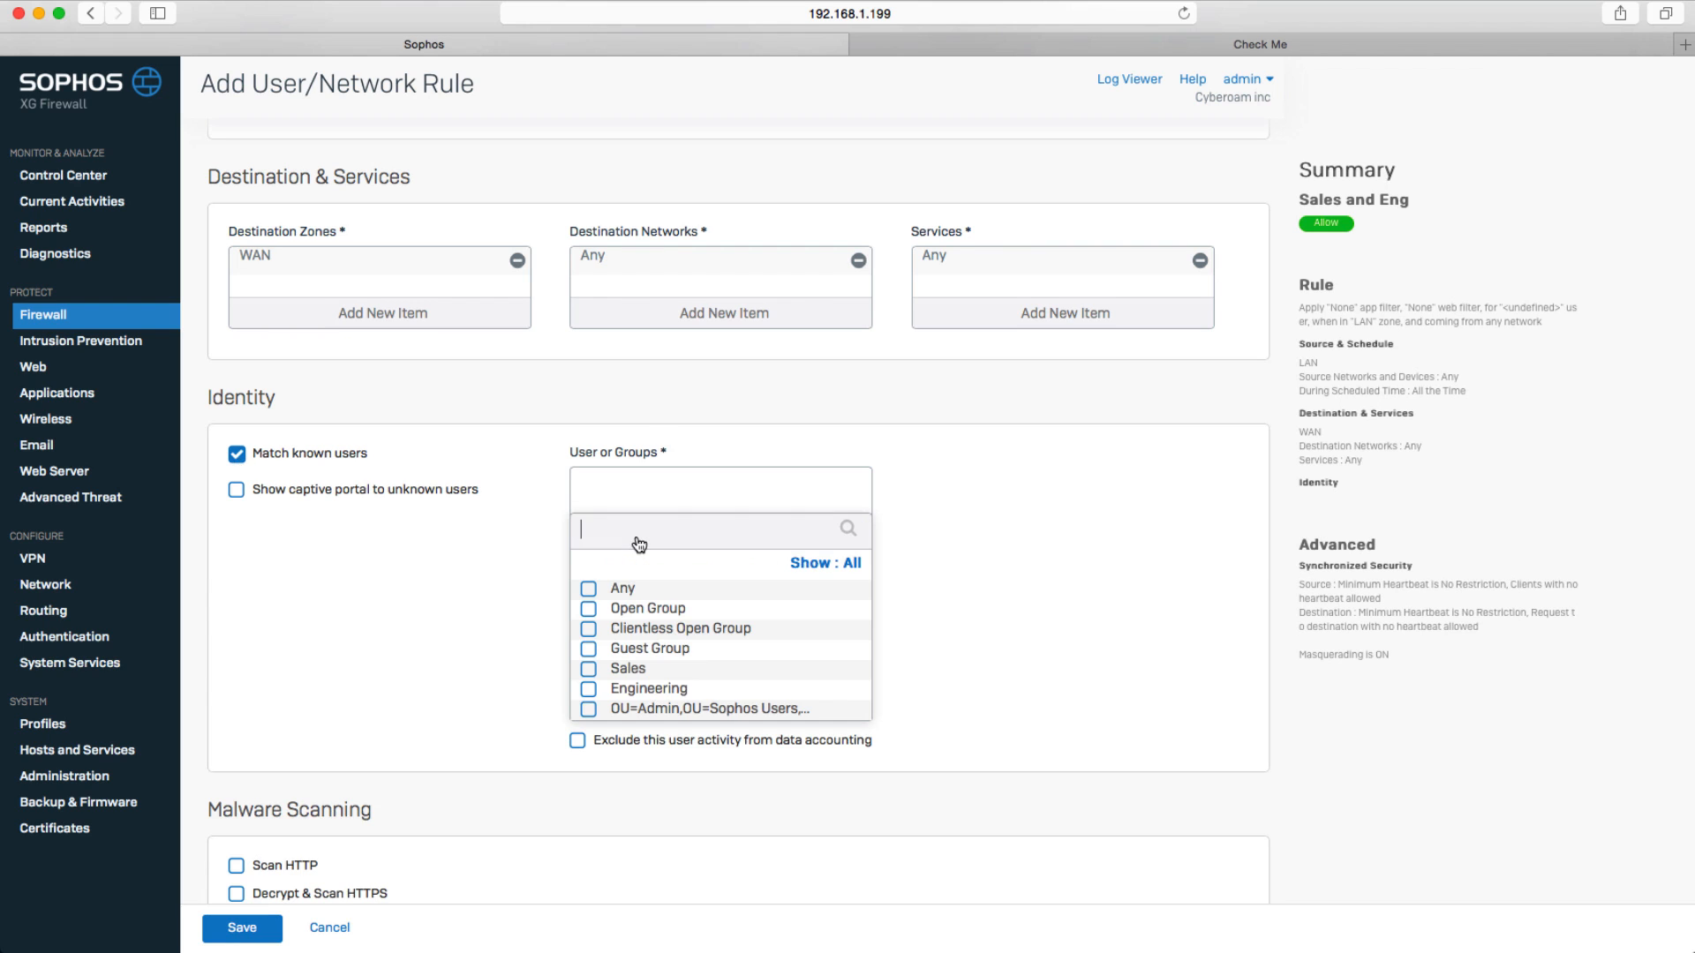
click(588, 669)
click(587, 709)
click(589, 689)
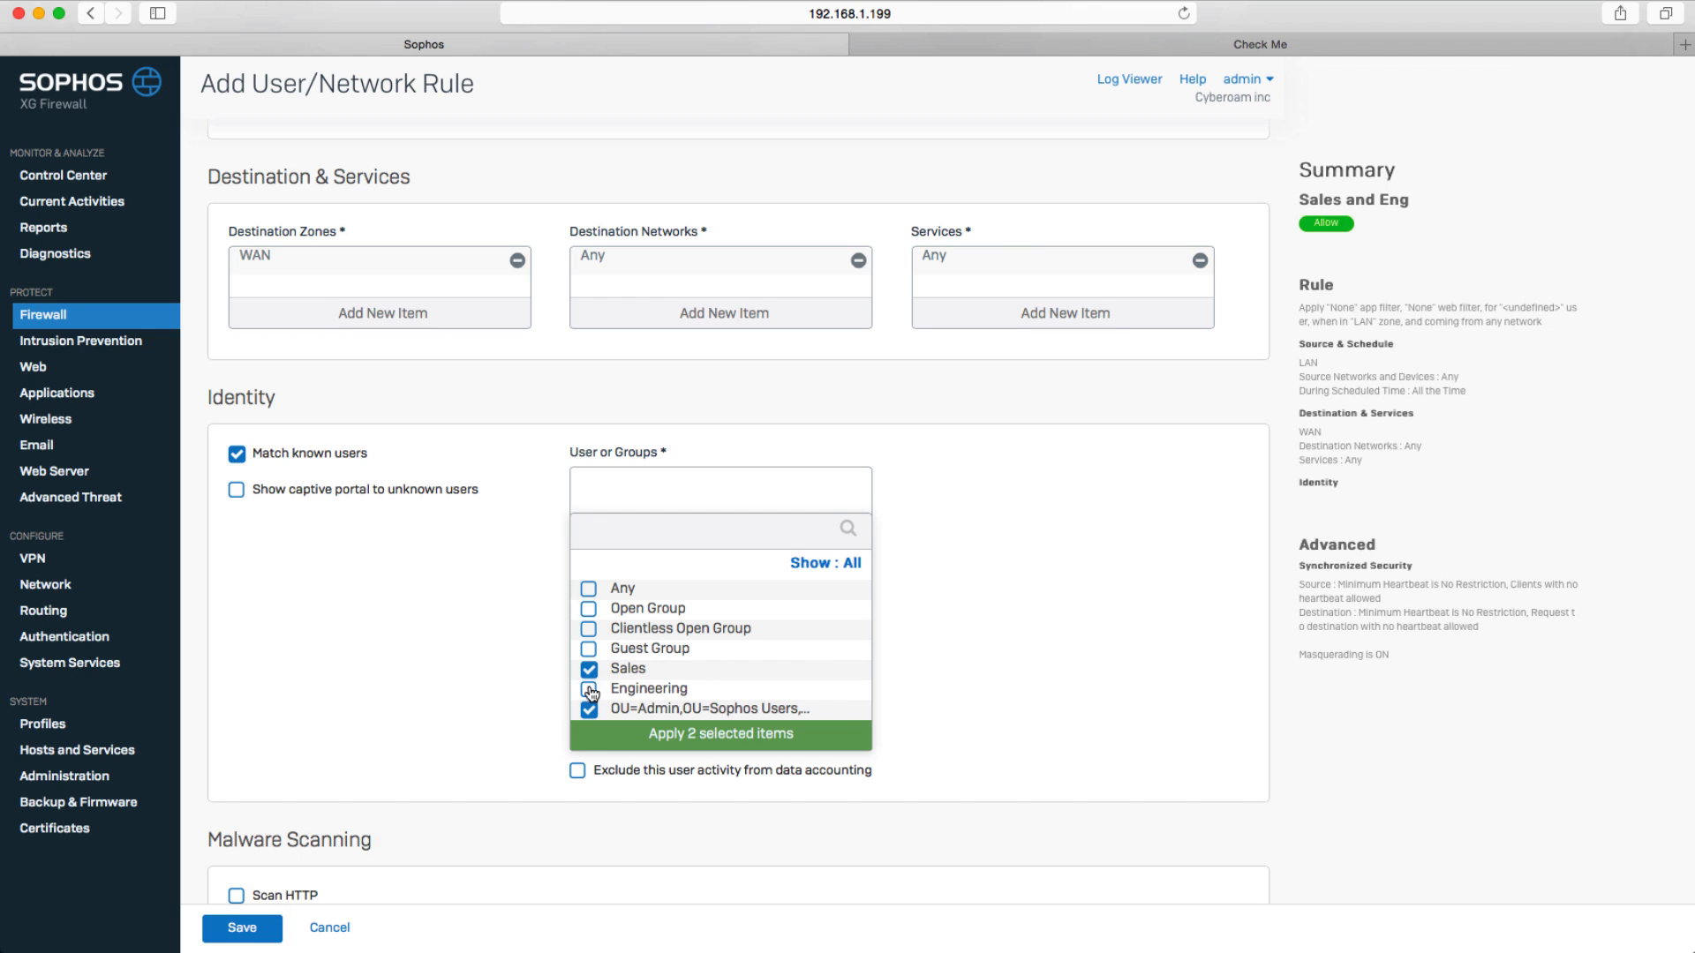
click(667, 737)
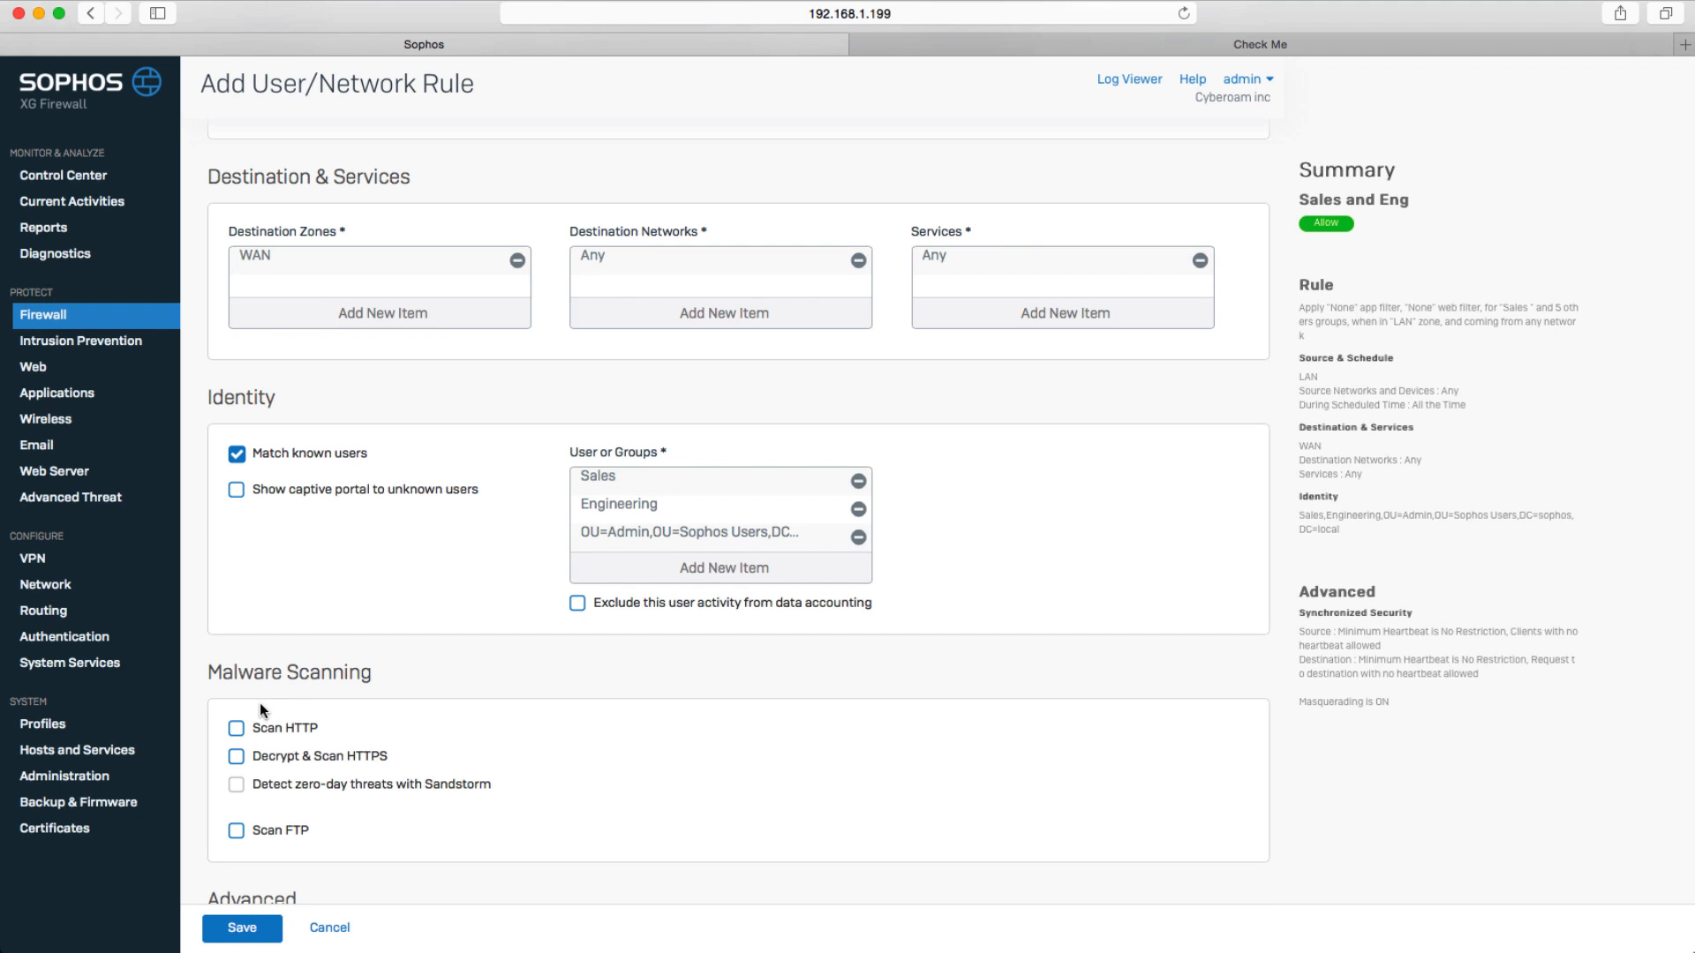
Enable Scan HTTP, Decrypt & Scan HTTPS and Detect zero-day threats with Sandstorm for the rule.
click(237, 728)
click(236, 759)
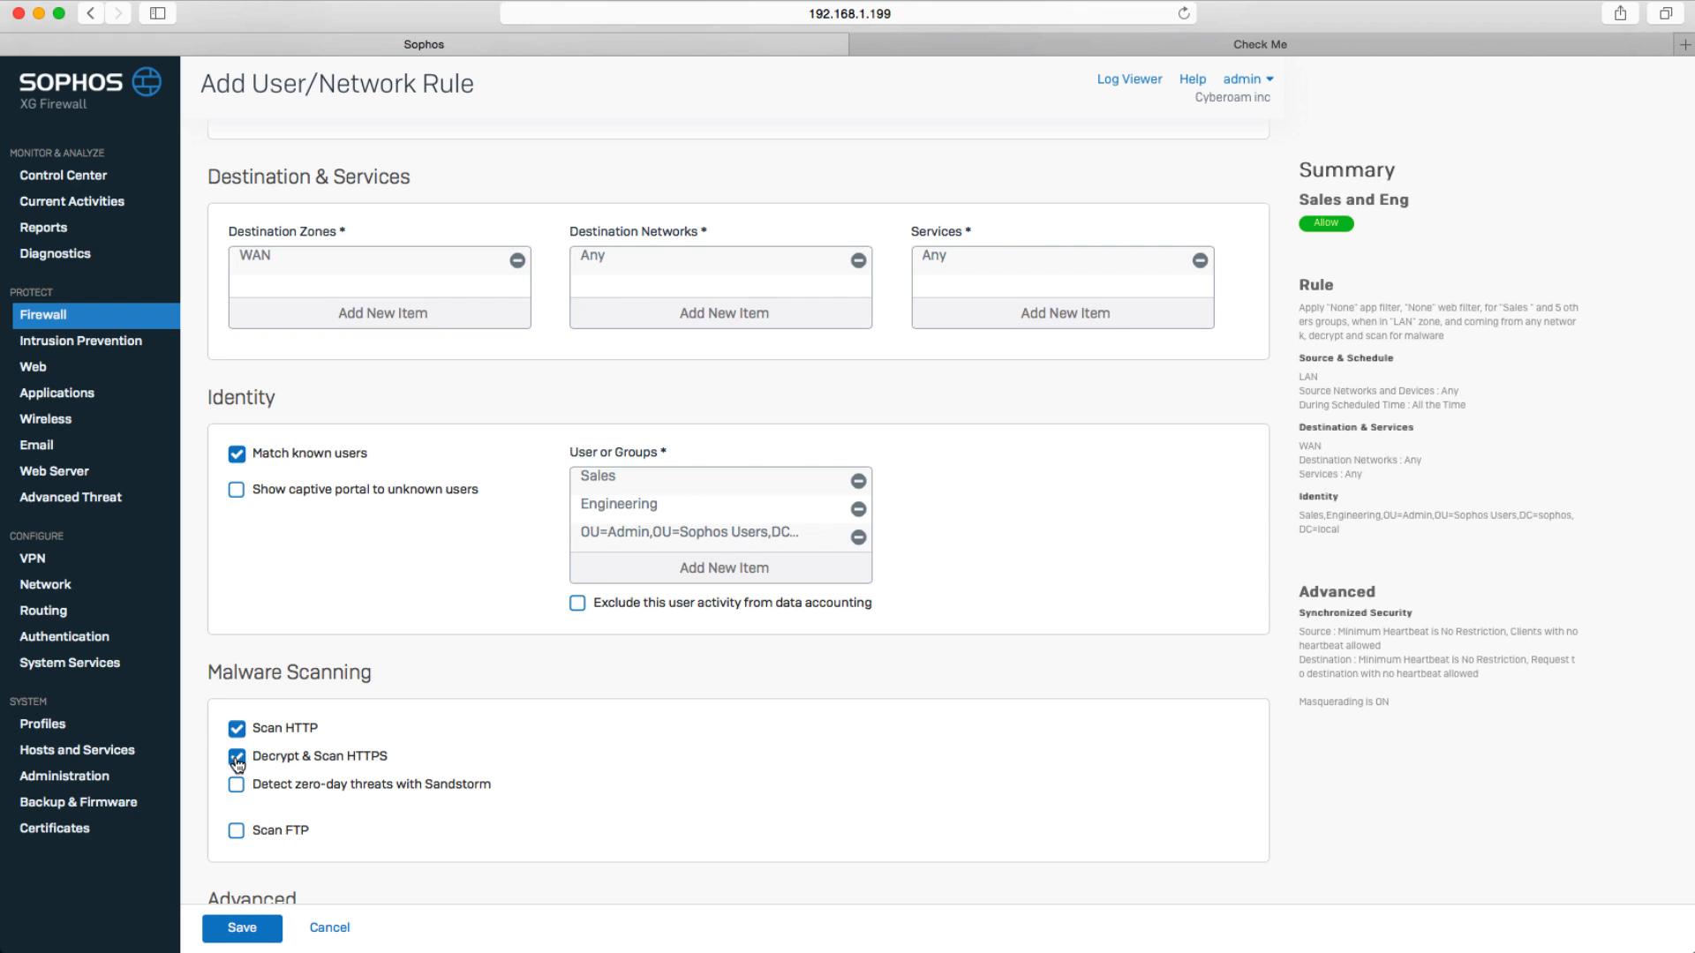
click(237, 784)
scroll(236, 786, down, 6)
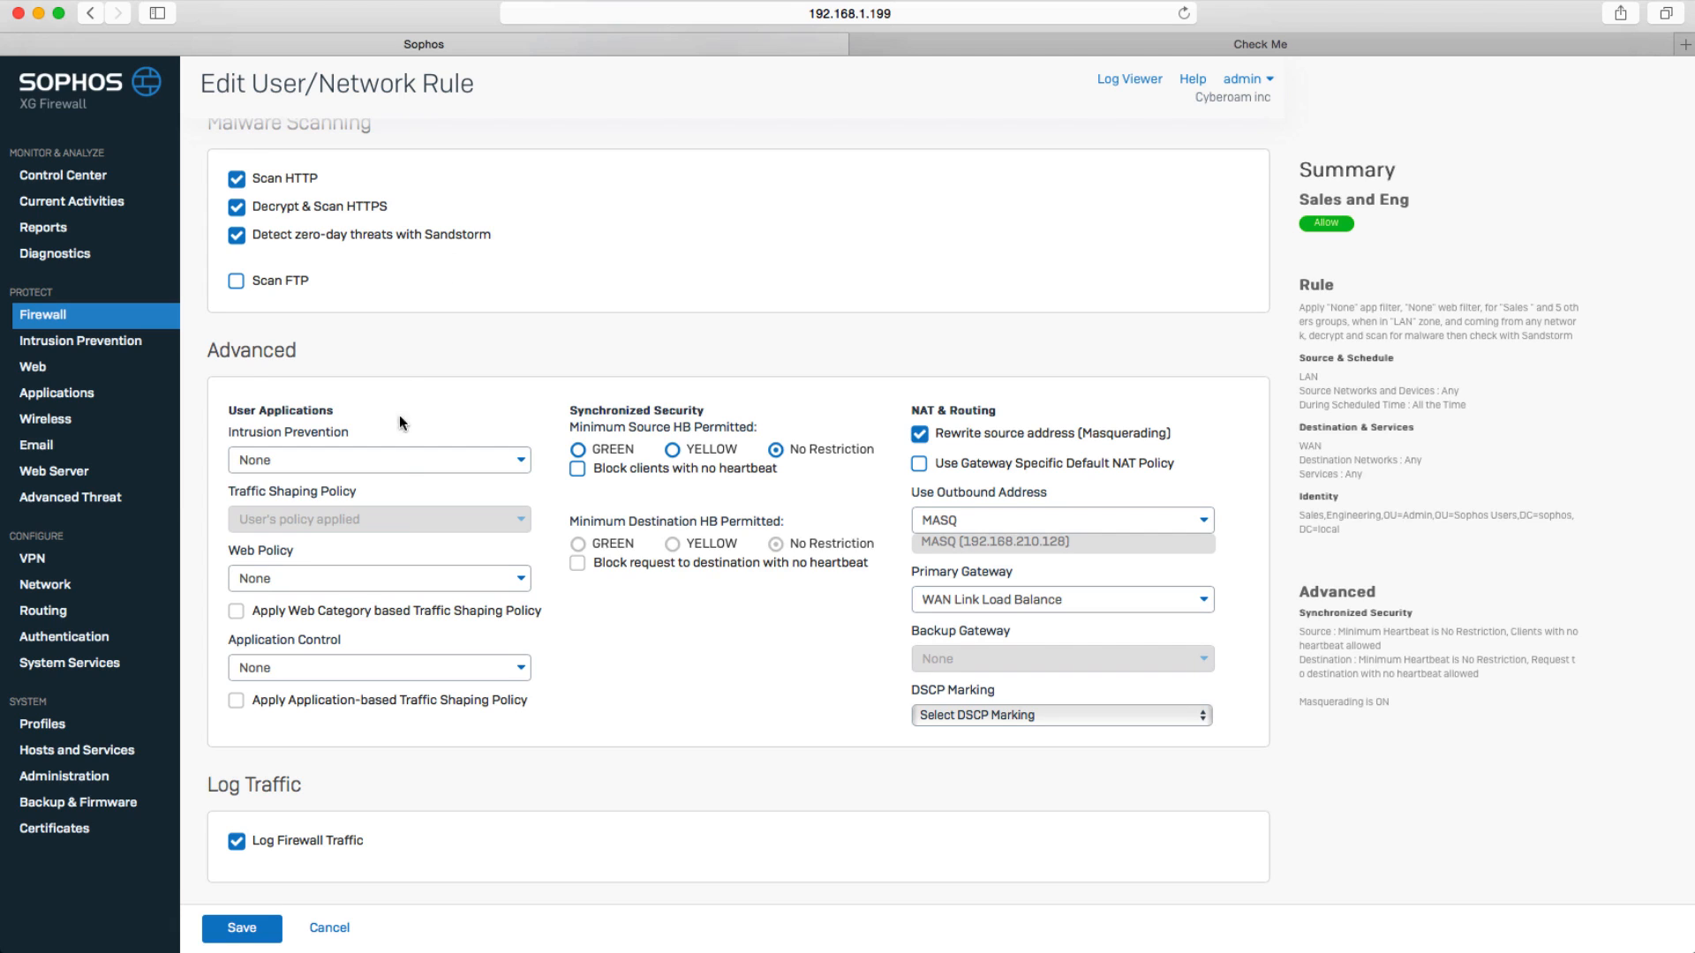
Set the rule's Intrusion Prevention policy to lantowan_general and its Web Policy to Default Workplace Policy.
click(415, 464)
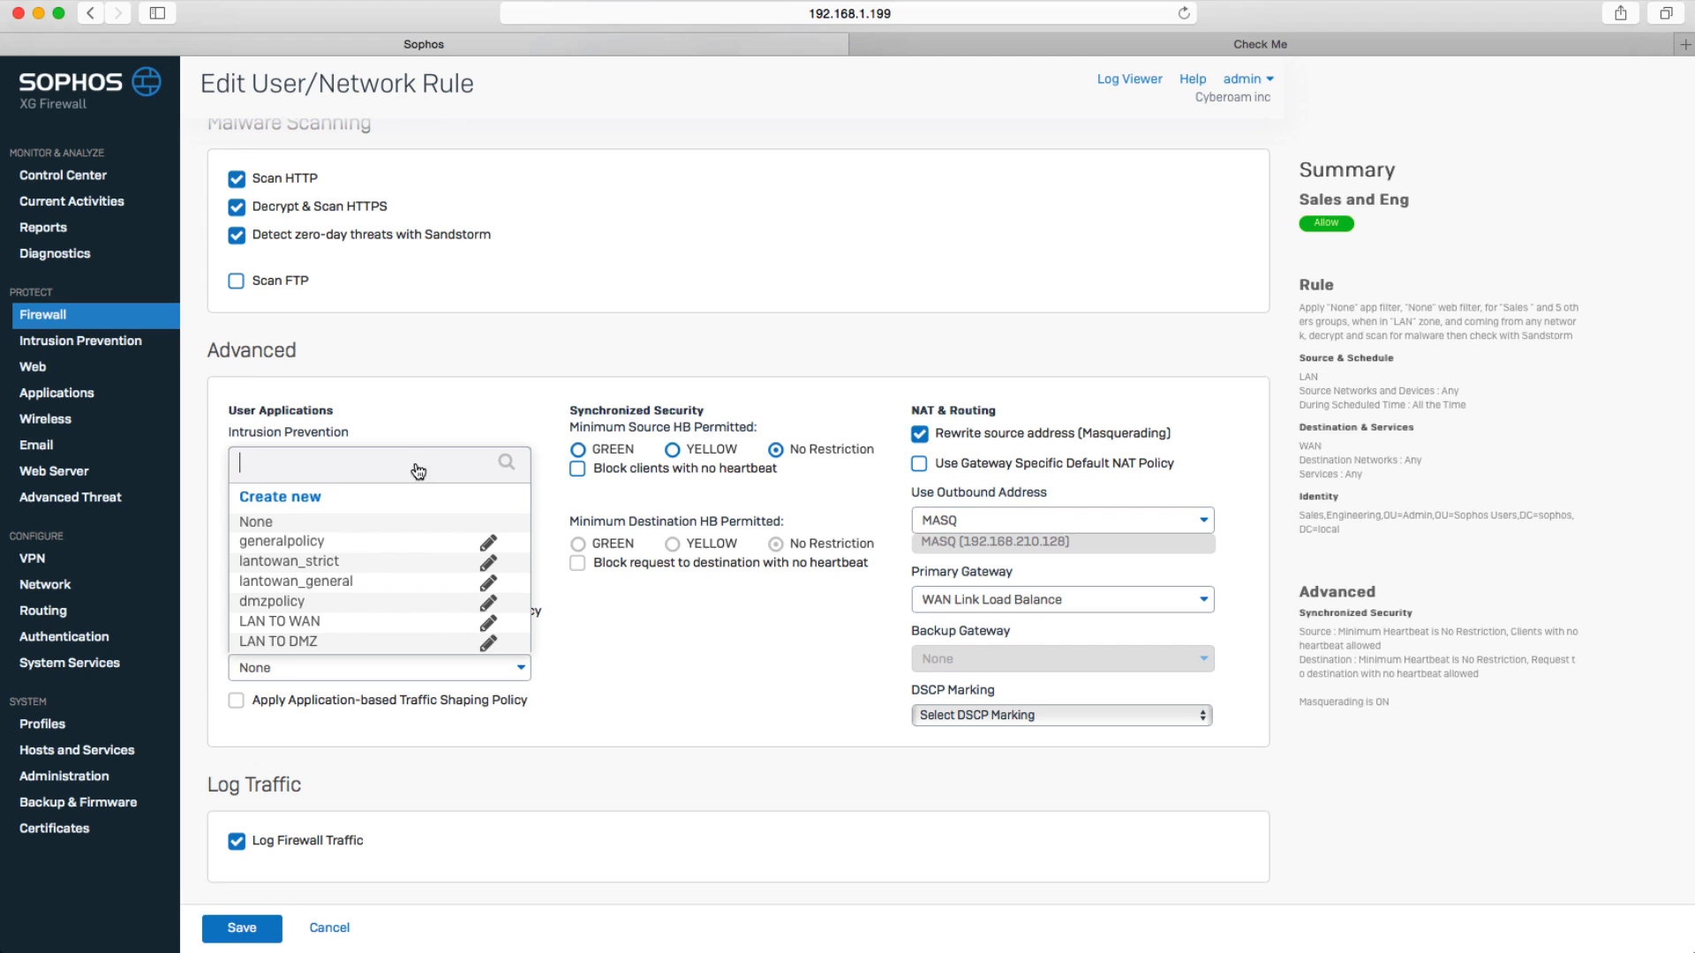
click(336, 588)
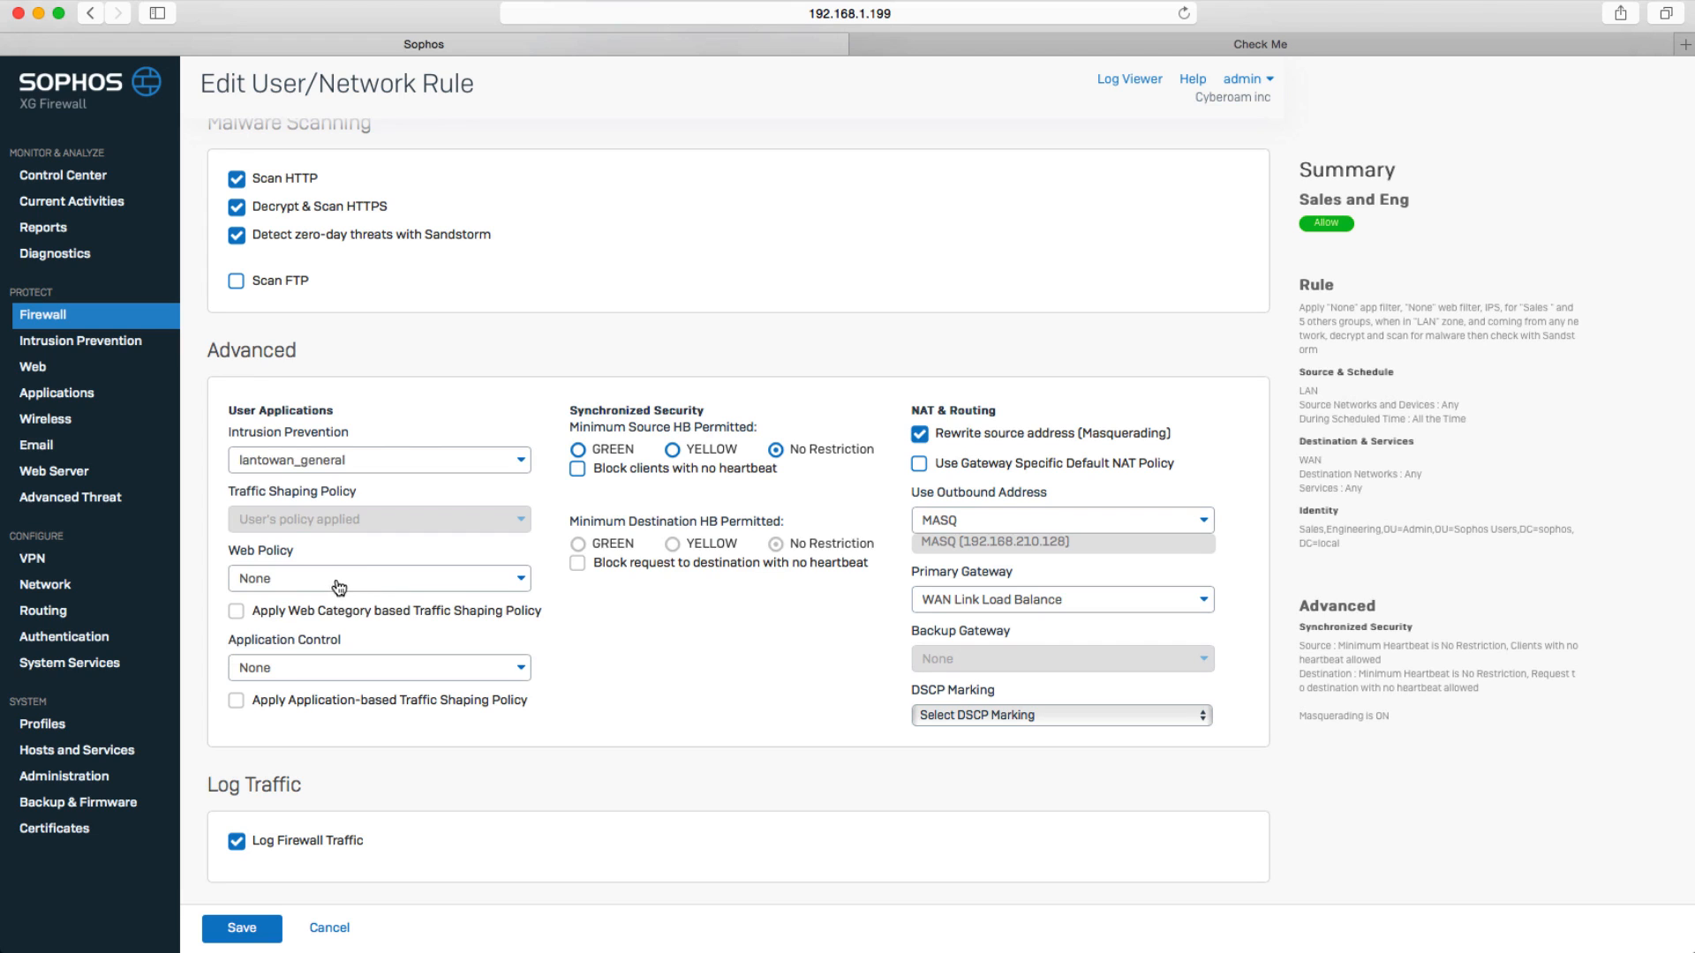
click(370, 583)
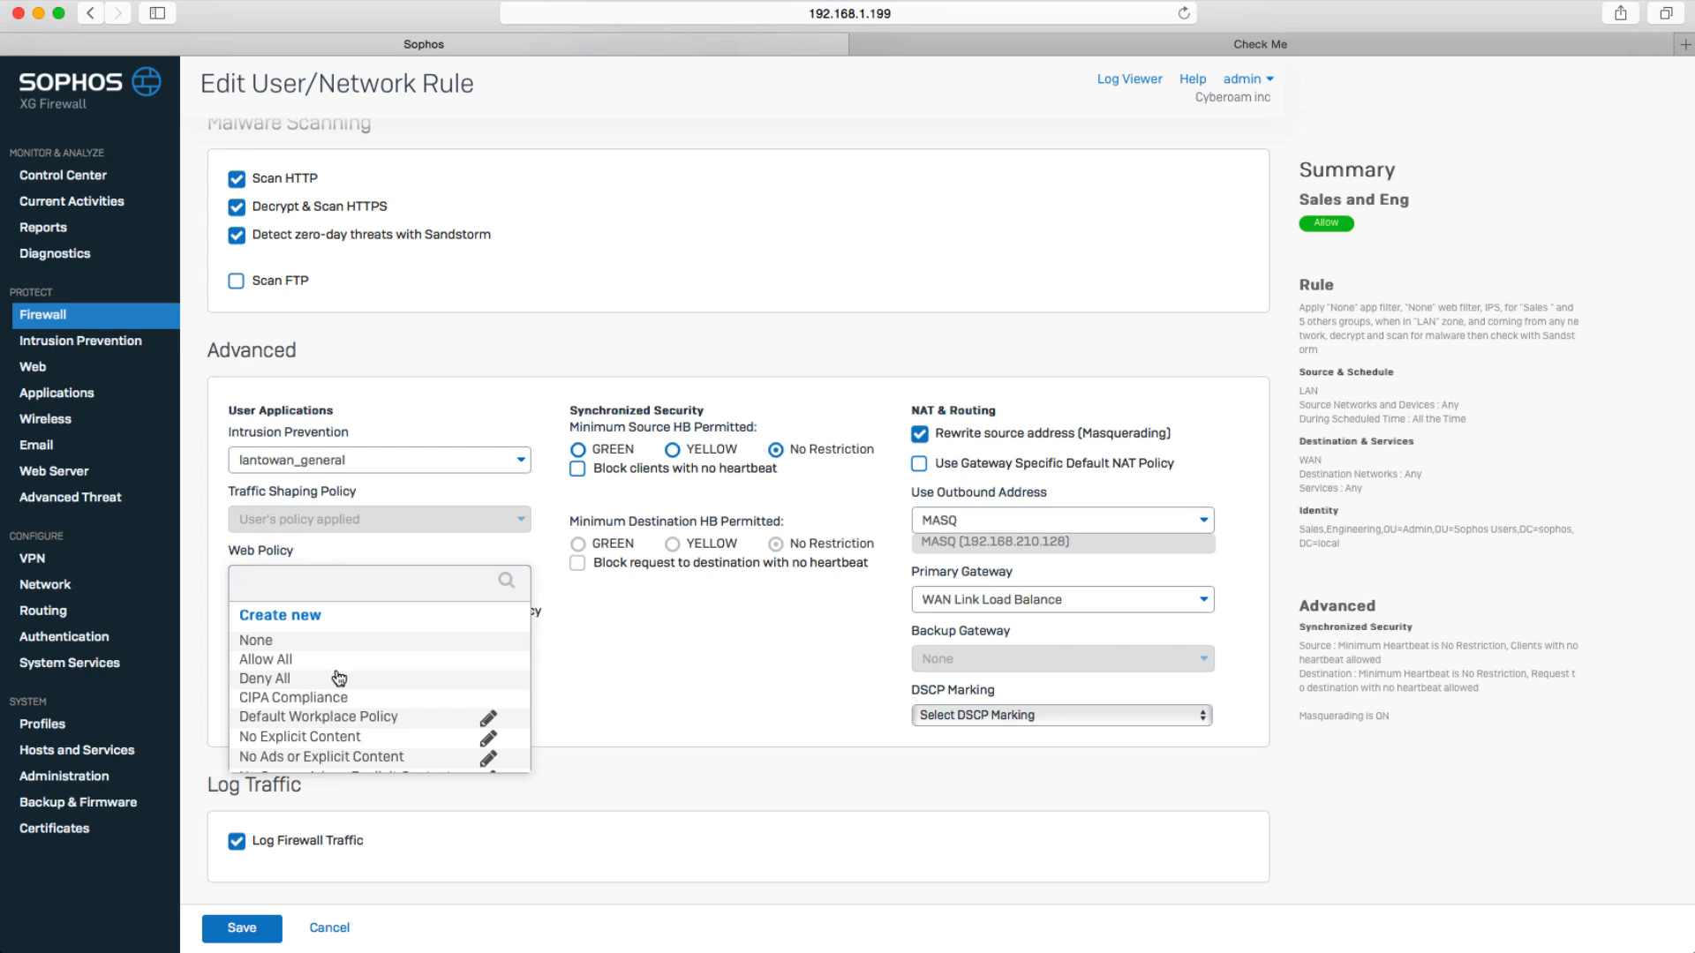
click(333, 719)
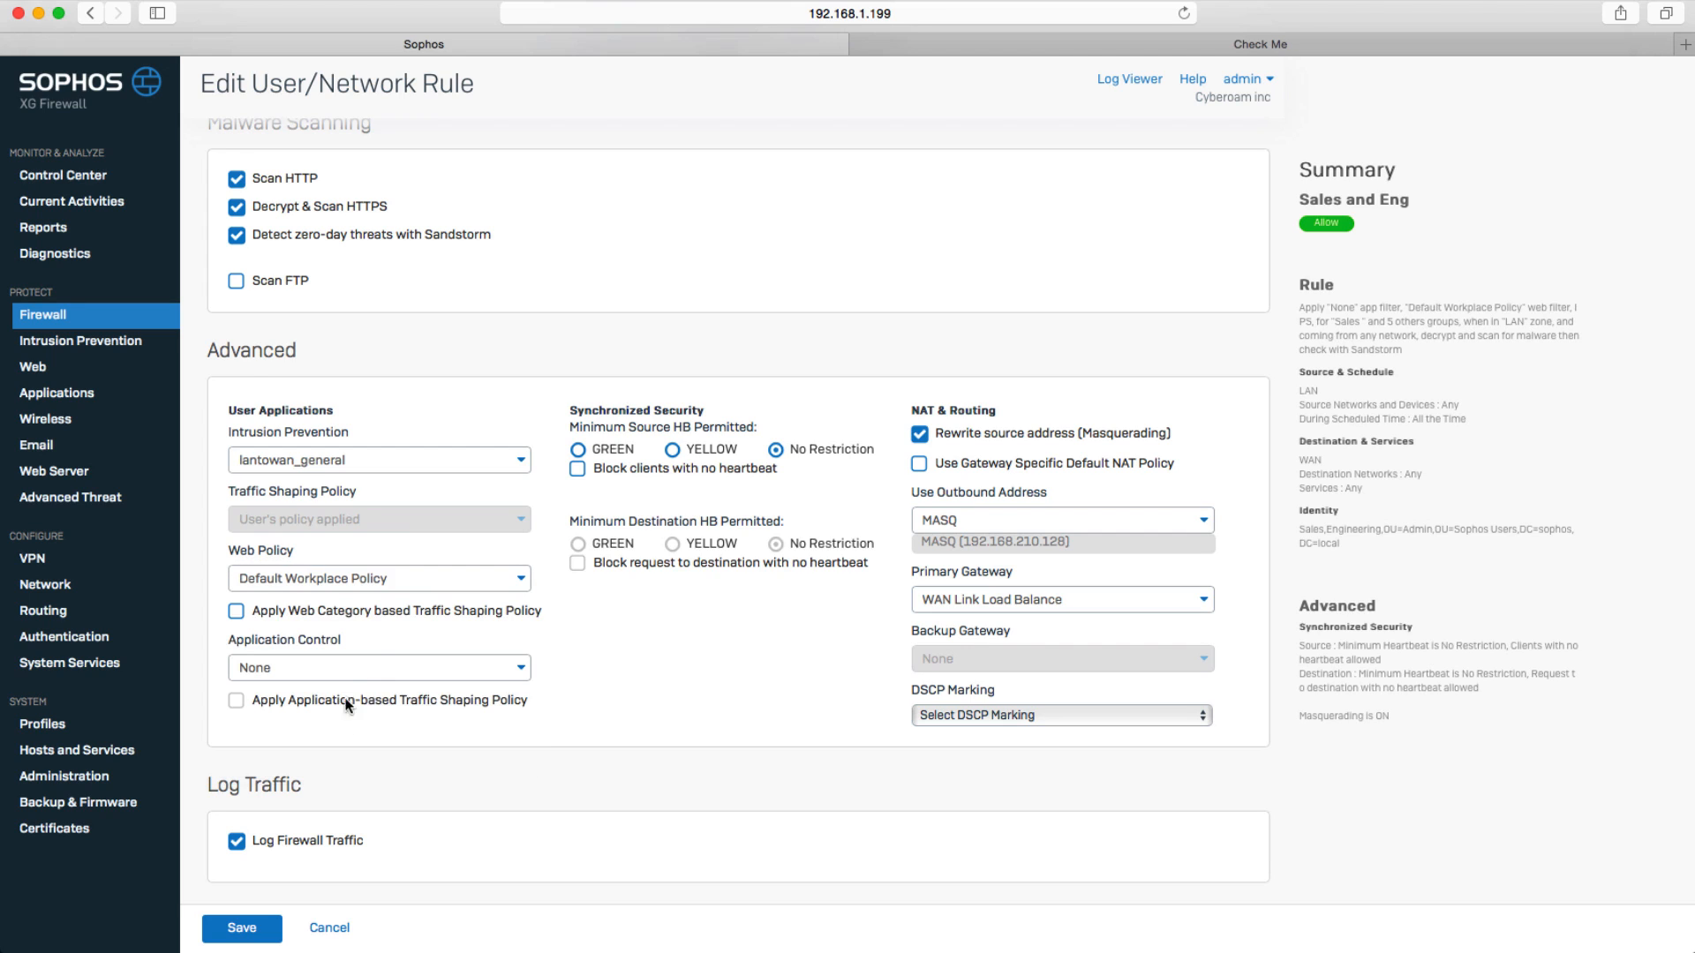
Set the rule's Application Control policy to Block generally unwanted apps.
click(379, 669)
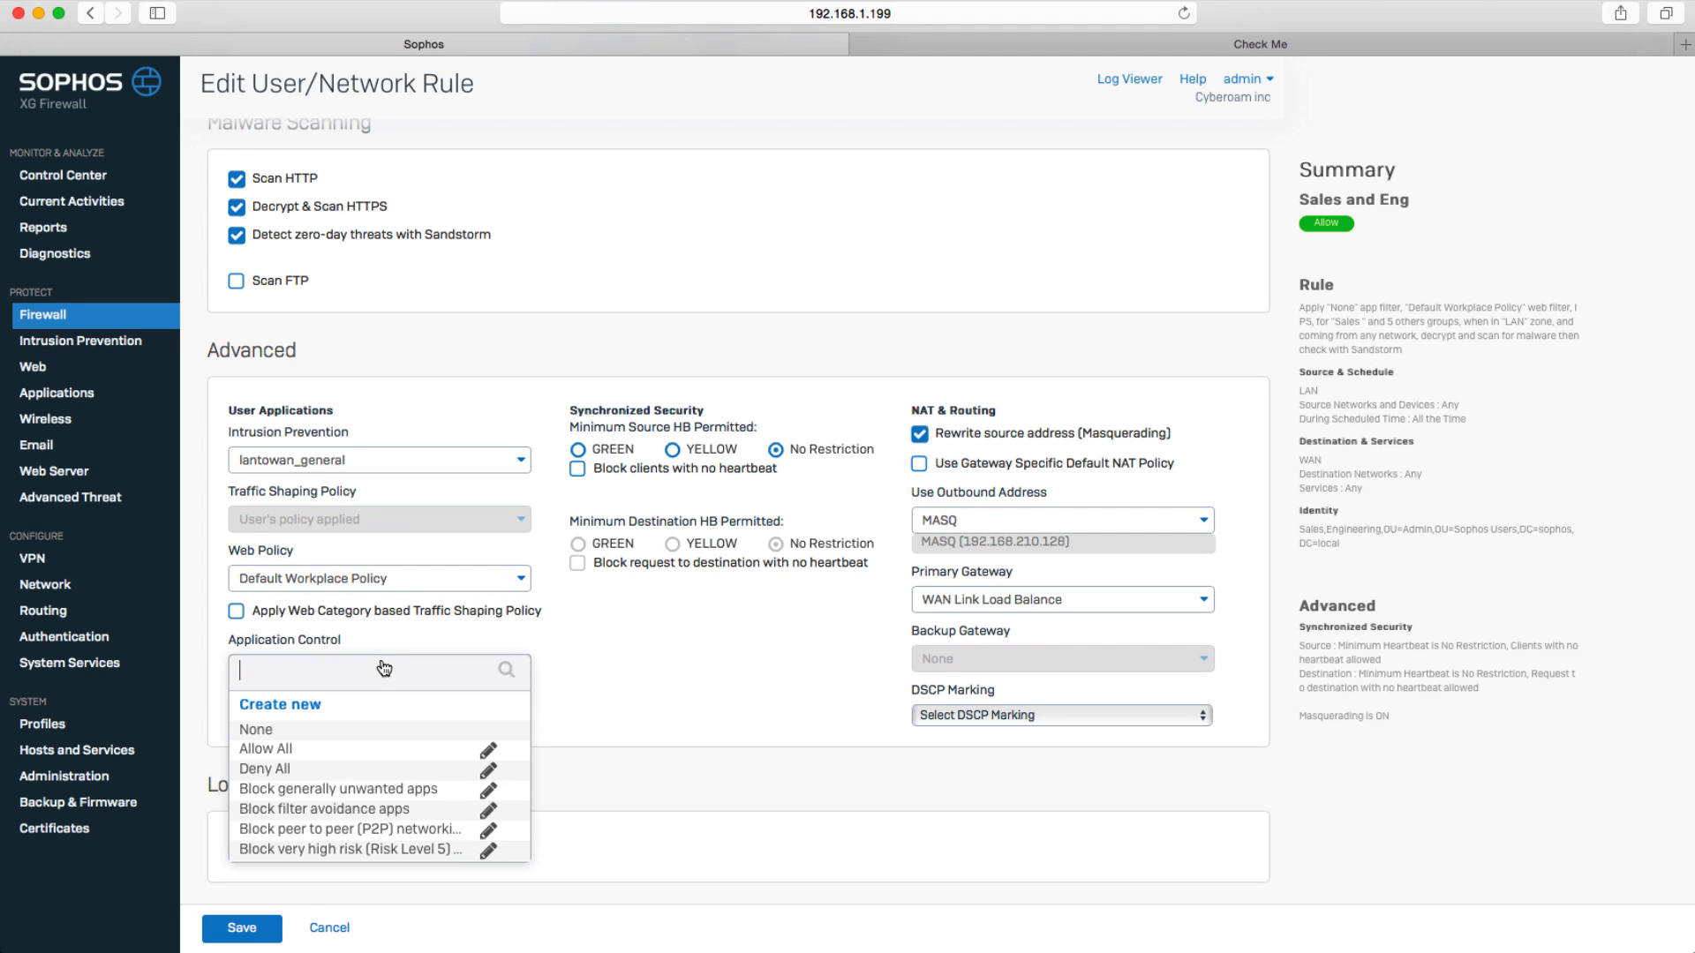
click(333, 792)
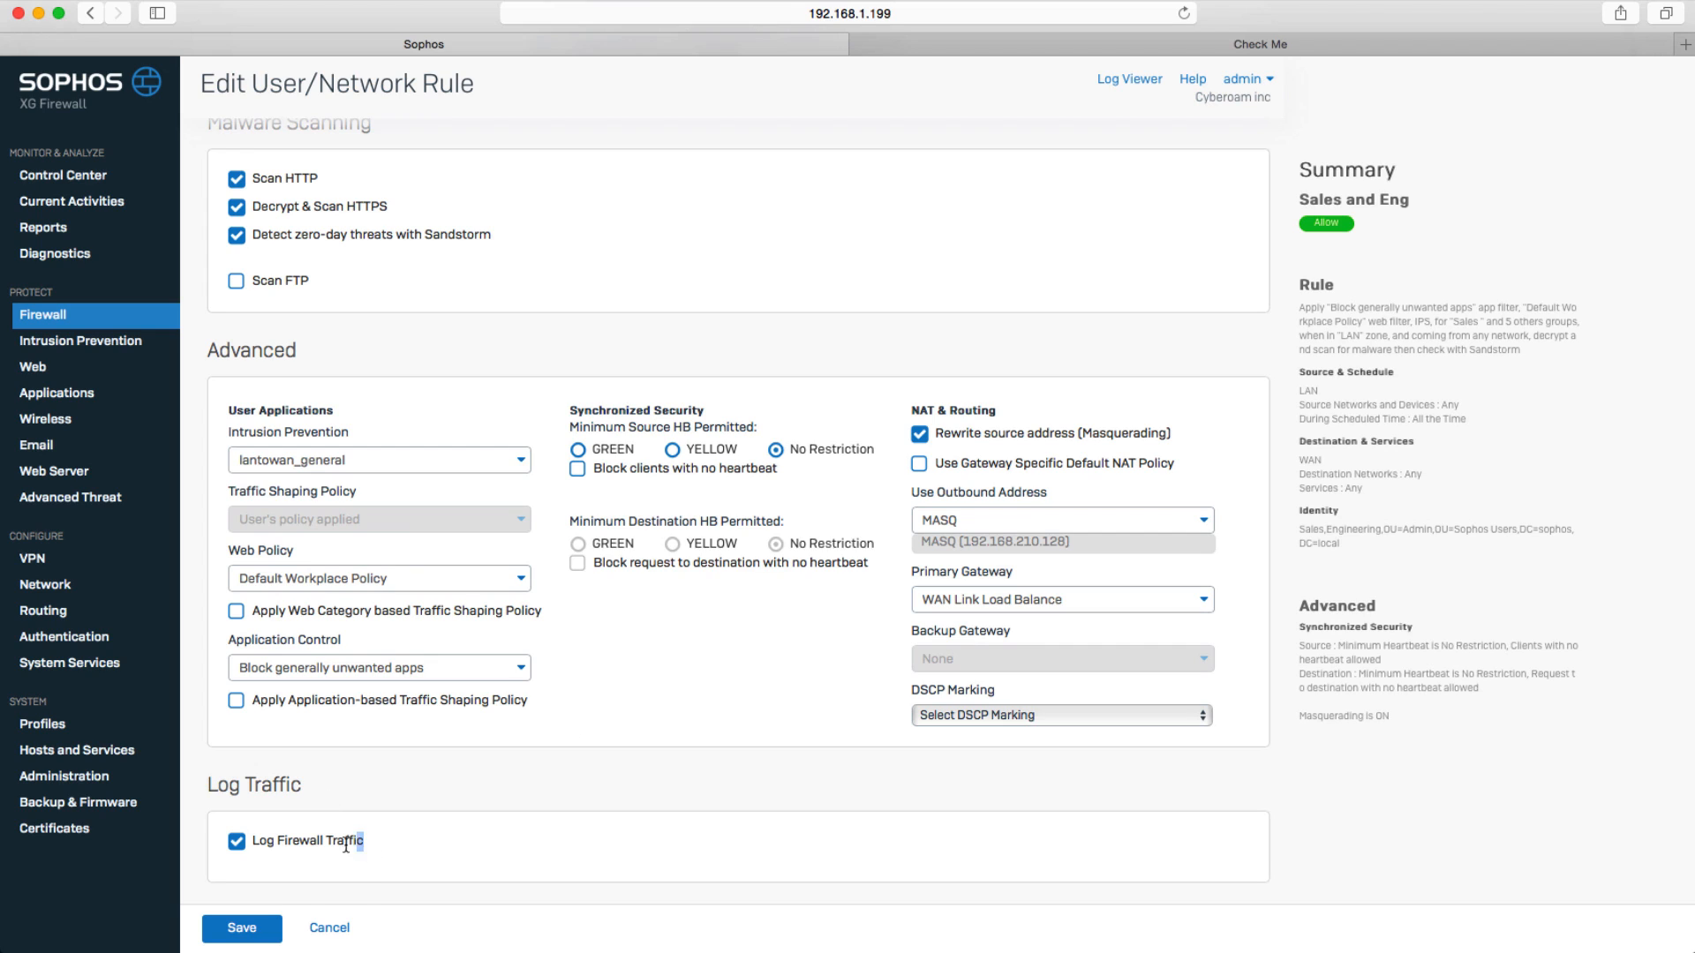
Save the Sales and Eng rule and expand its entry in the firewall rule list.
drag(362, 840, 251, 840)
click(236, 925)
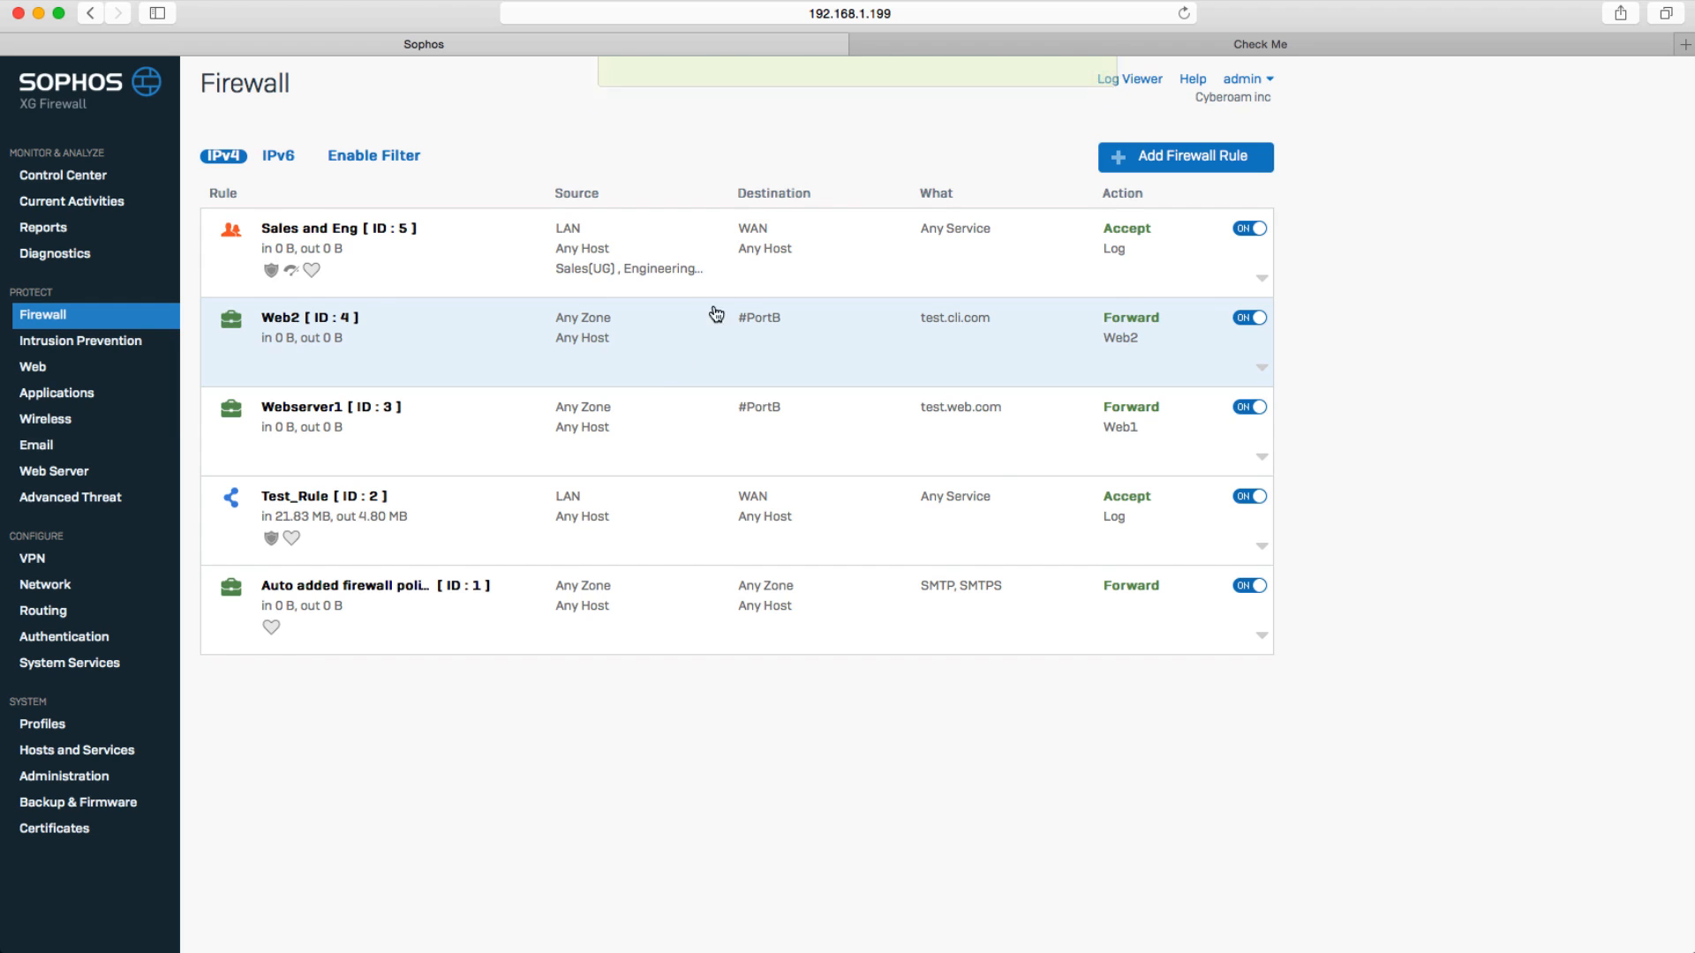
click(765, 256)
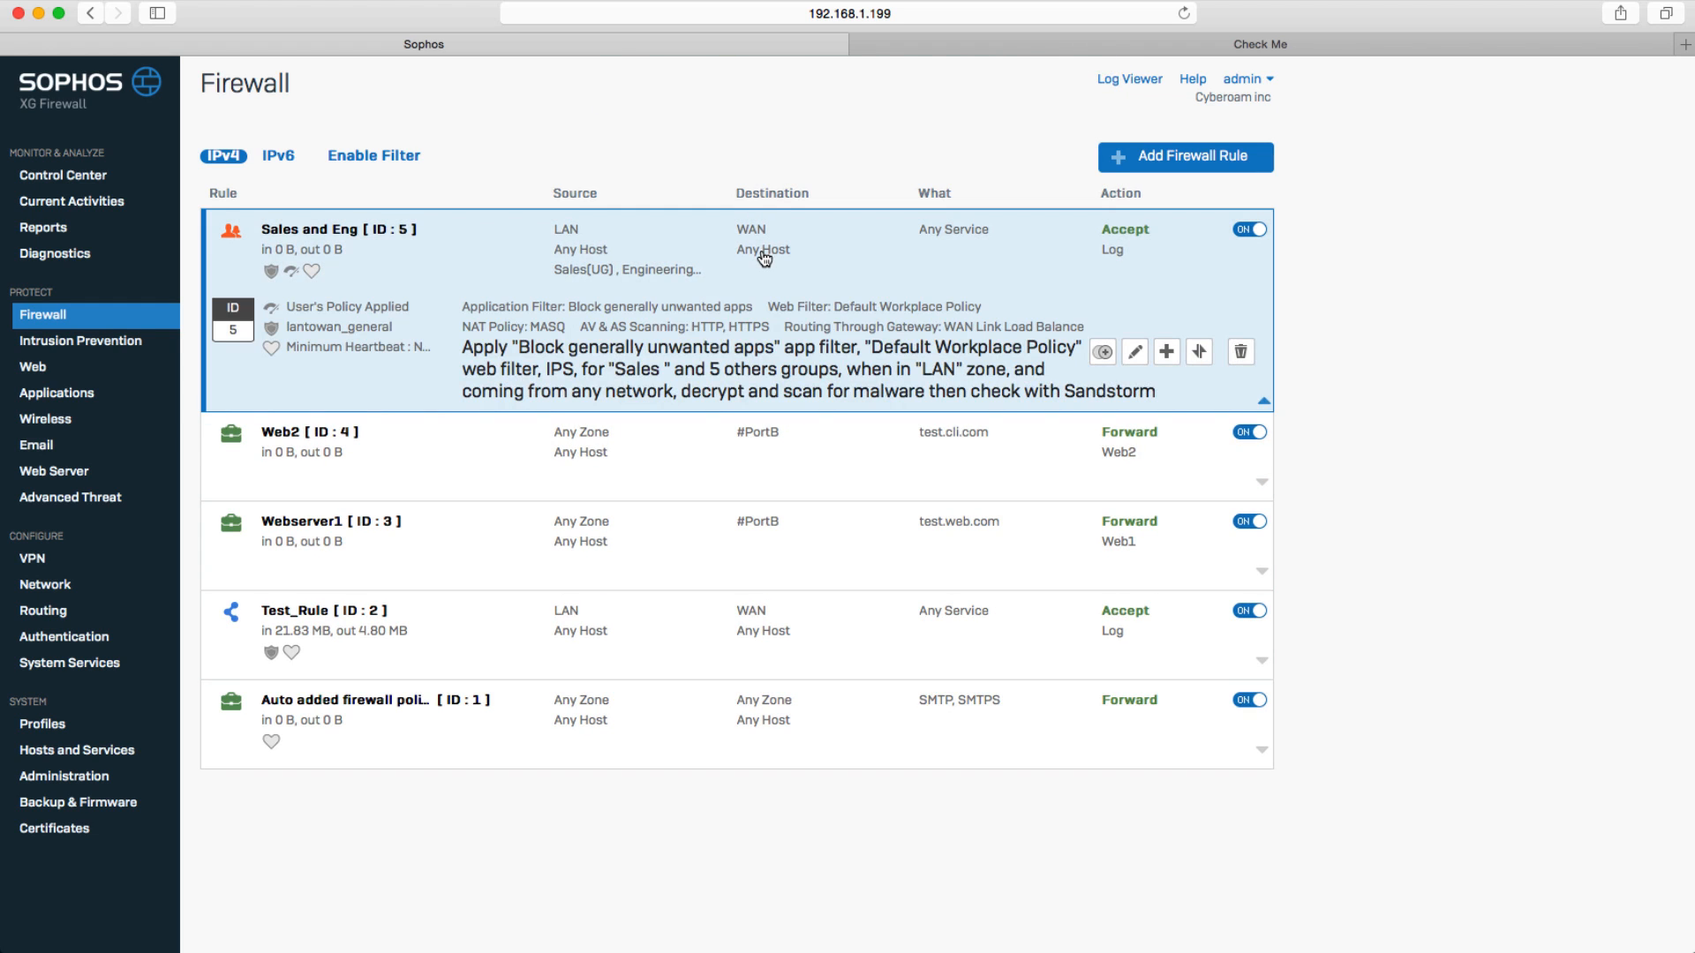